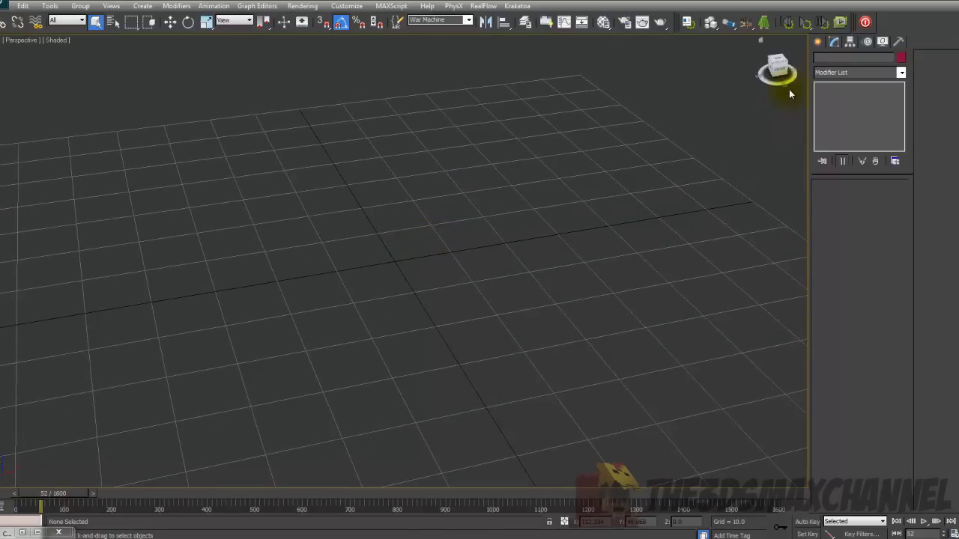
# Create a box about 39 by 20 units and about 27 units high near the centre of the grid.
pyautogui.click(817, 41)
pyautogui.moveTo(508, 162); pyautogui.dragTo(567, 183, button='middle')
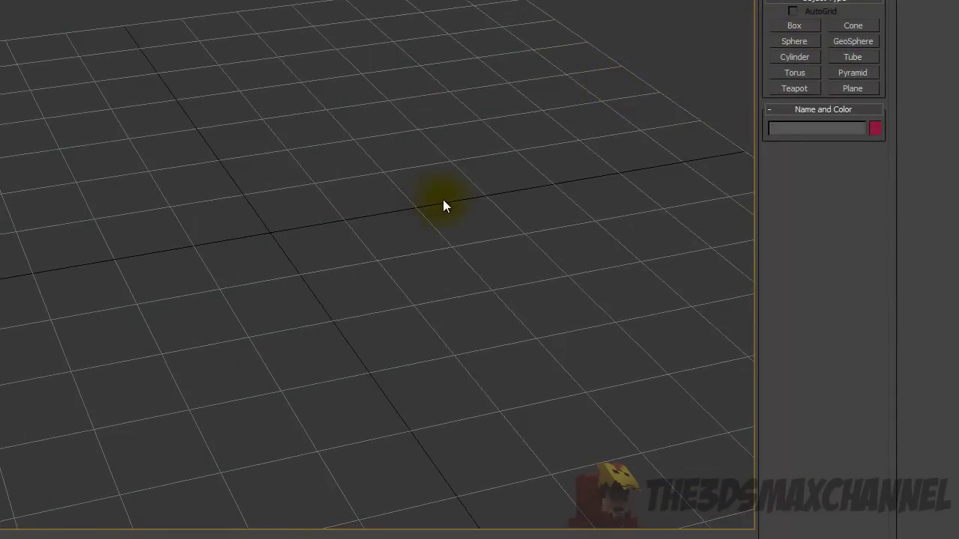
pyautogui.moveTo(323, 233); pyautogui.dragTo(367, 229, button='middle')
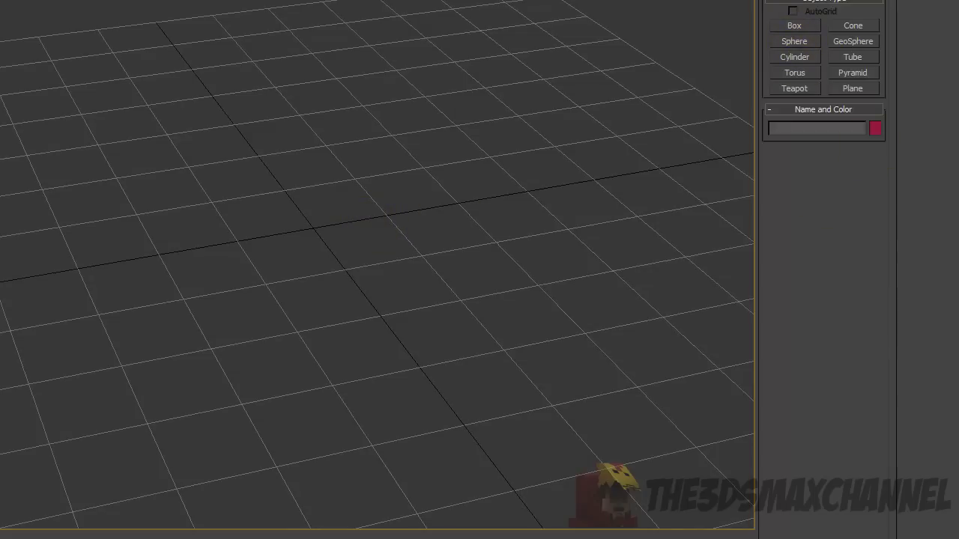
pyautogui.click(804, 24)
pyautogui.moveTo(390, 210); pyautogui.dragTo(429, 195, button='middle')
pyautogui.moveTo(282, 183); pyautogui.dragTo(198, 212, button='middle')
pyautogui.moveTo(202, 211); pyautogui.dragTo(488, 358)
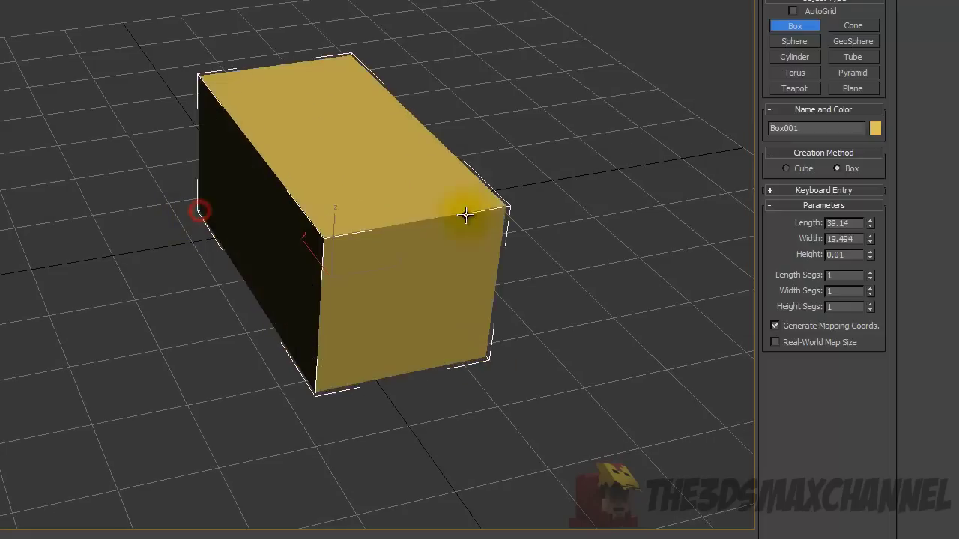
pyautogui.click(442, 144)
# Set the box's length and width to 20 and its height to 25.
pyautogui.click(792, 0)
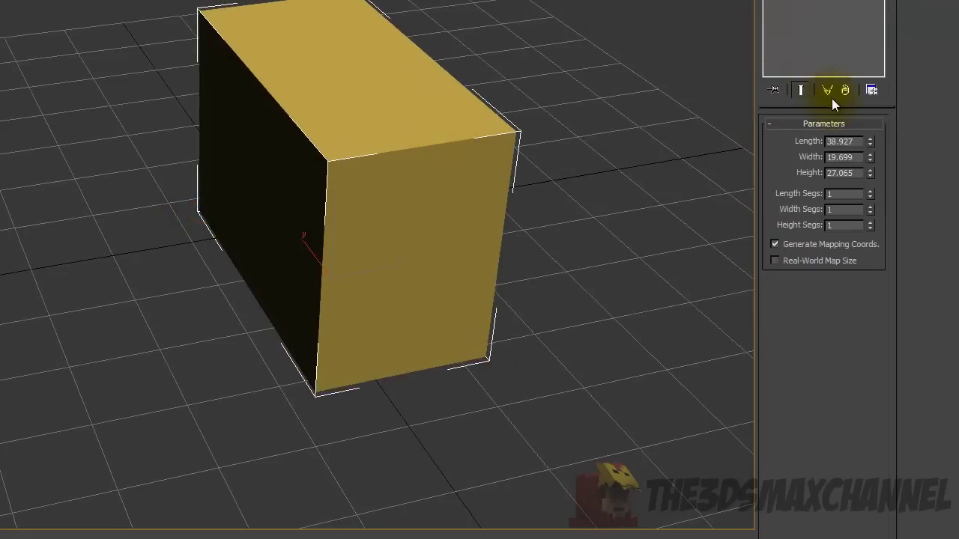
pyautogui.write('20')
pyautogui.press('Tab')
pyautogui.write('20')
pyautogui.press('Return')
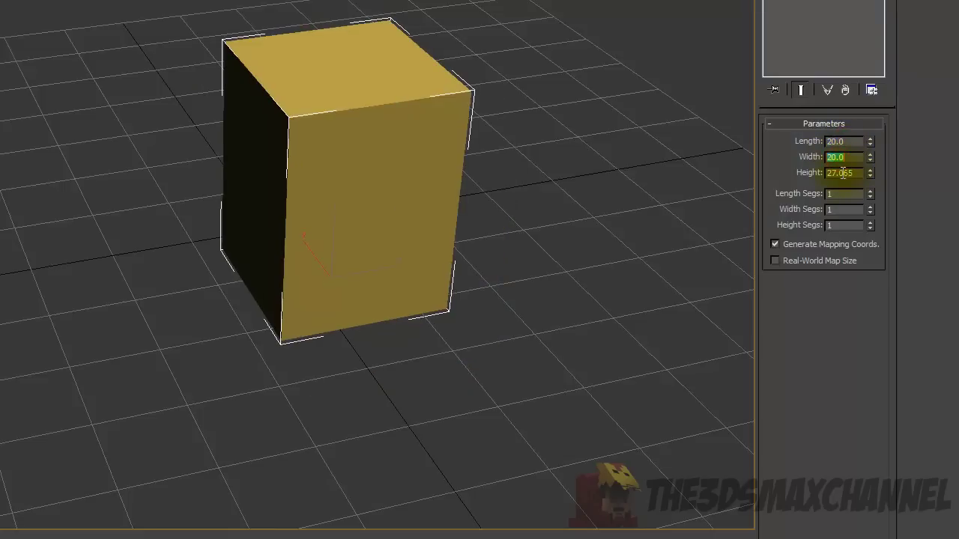
pyautogui.write('25')
pyautogui.press('Return')
# Reset the box's X and Y position so it is centred on the world origin.
pyautogui.scroll(-4, 627, 149)
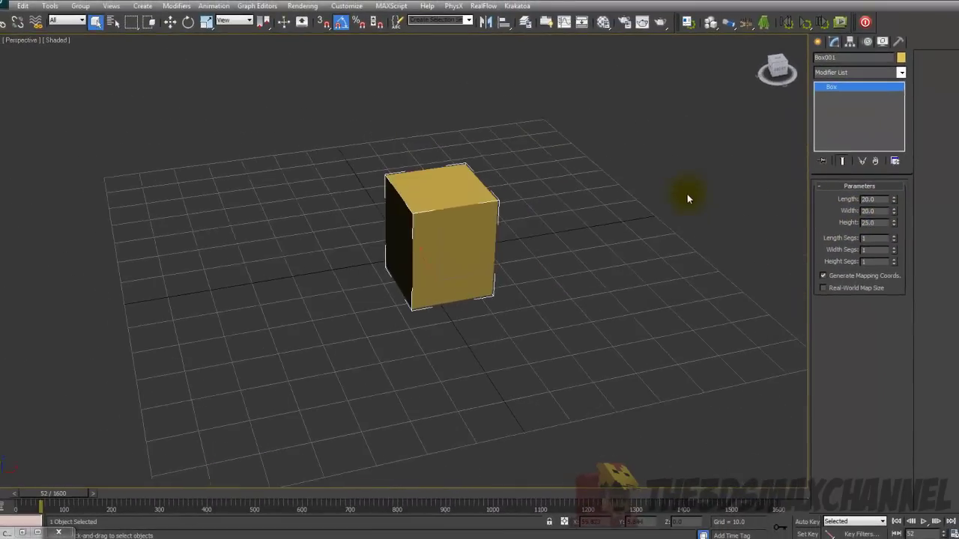
pyautogui.keyDown('alt'); pyautogui.moveTo(592, 135); pyautogui.dragTo(531, 122, button='middle'); pyautogui.keyUp('alt')
pyautogui.scroll(3, 642, 188)
pyautogui.click(171, 22)
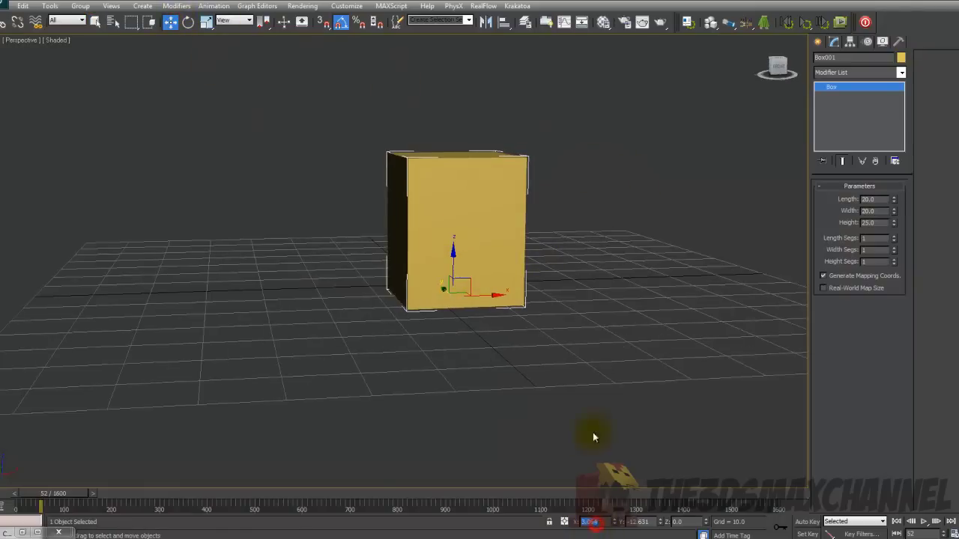
pyautogui.rightClick(614, 522)
pyautogui.rightClick(660, 522)
# Create a second, small box about 2.6 by 8.2 units and about 5 units high on the grid in front of the tall box.
pyautogui.keyDown('alt'); pyautogui.moveTo(568, 371); pyautogui.dragTo(574, 397, button='middle'); pyautogui.keyUp('alt')
pyautogui.scroll(4, 586, 400)
pyautogui.scroll(-2, 584, 399)
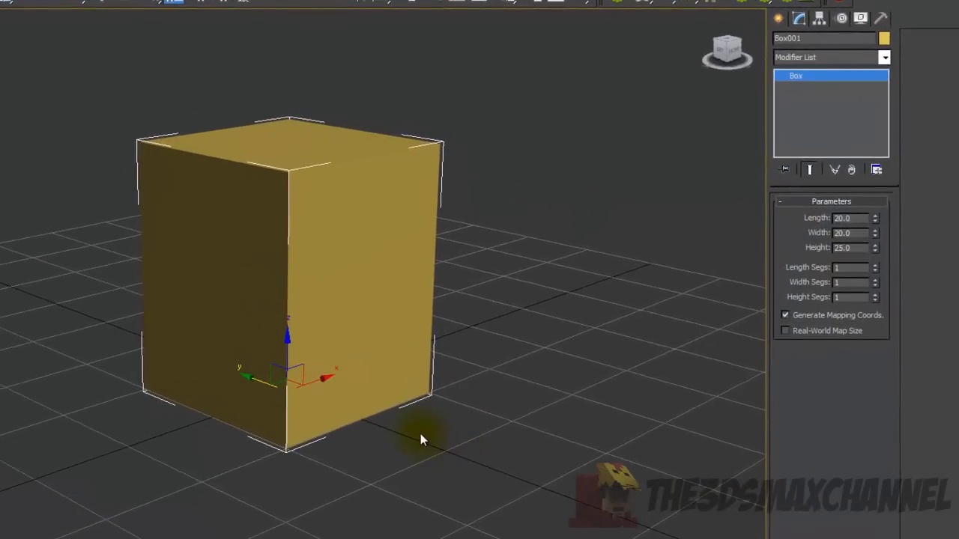
pyautogui.keyDown('alt'); pyautogui.moveTo(433, 438); pyautogui.dragTo(344, 273, button='middle'); pyautogui.keyUp('alt')
pyautogui.click(779, 18)
pyautogui.keyDown('alt'); pyautogui.moveTo(591, 123); pyautogui.dragTo(563, 199, button='middle'); pyautogui.keyUp('alt')
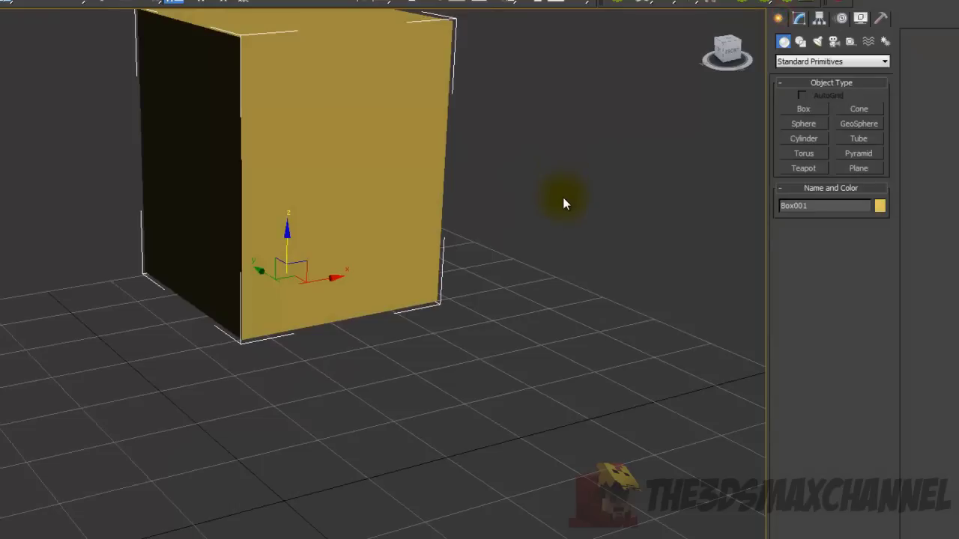
pyautogui.click(808, 108)
pyautogui.moveTo(524, 344); pyautogui.dragTo(537, 278, button='middle')
pyautogui.moveTo(390, 409); pyautogui.dragTo(480, 403)
pyautogui.rightClick(479, 403)
pyautogui.moveTo(412, 415); pyautogui.dragTo(490, 408)
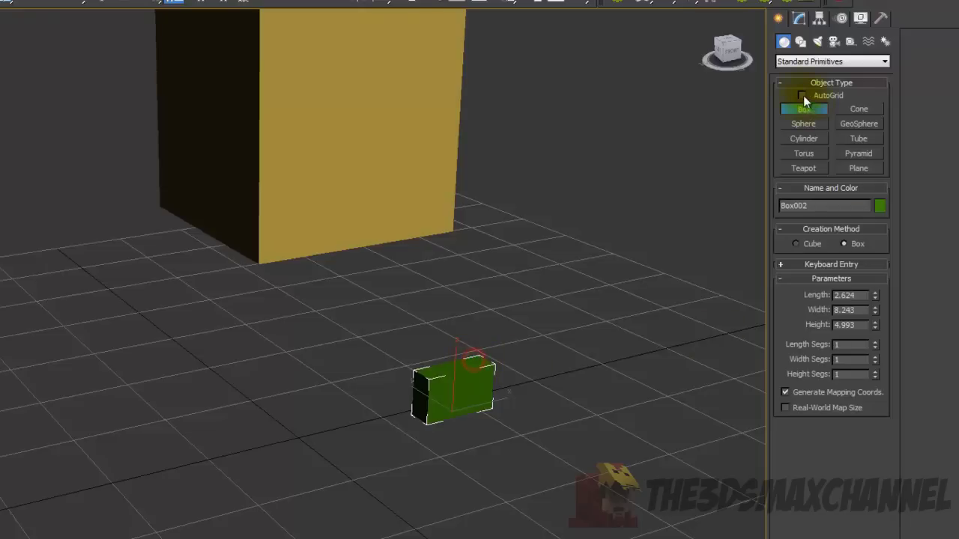
# Set the small box's length to 3, width to 5 and height to 5.
pyautogui.click(800, 20)
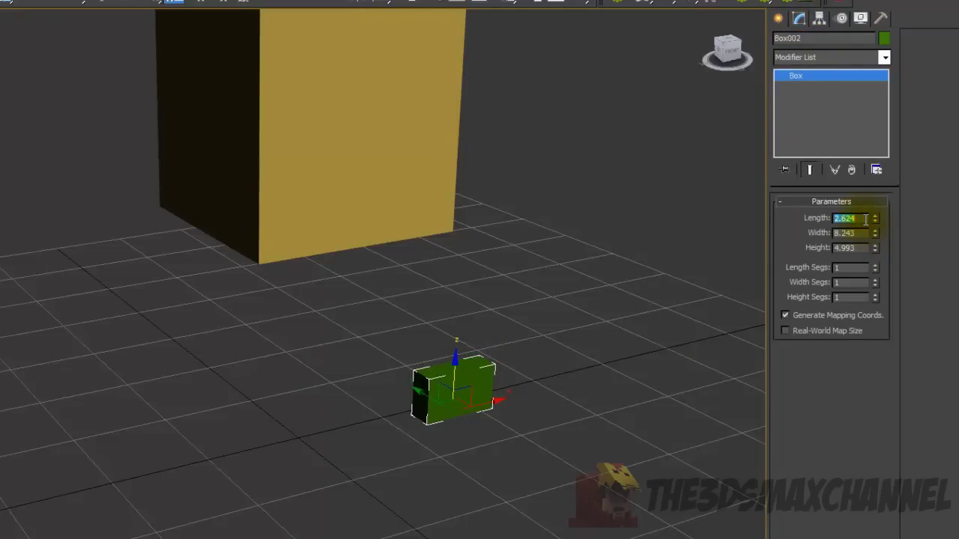
pyautogui.press('Return')
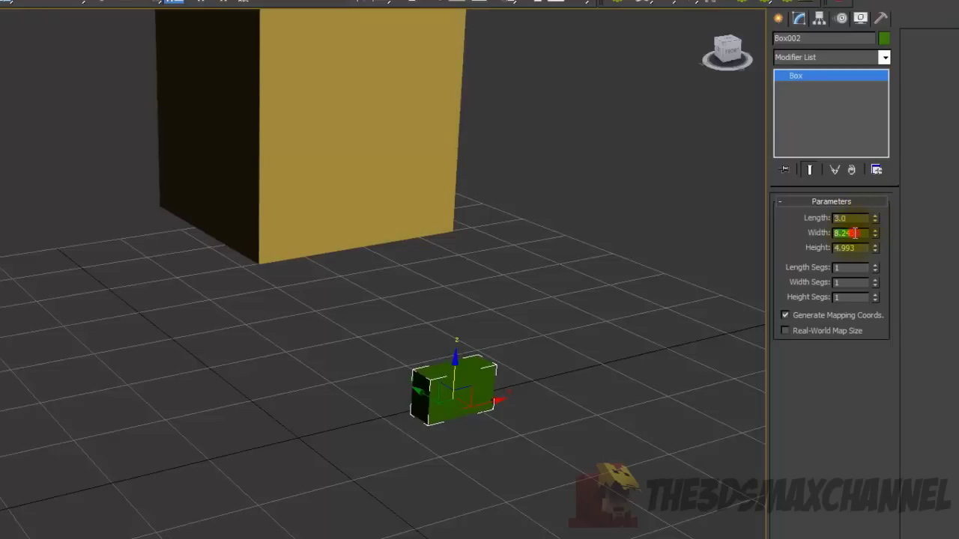
pyautogui.click(854, 247)
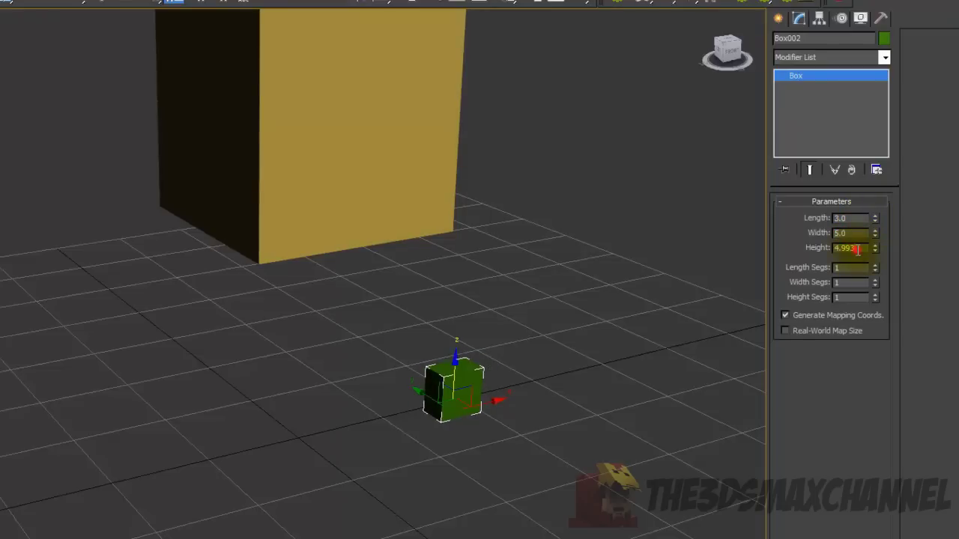
# Align the small box to the tall box, centre to centre in X, Y and Z, with orientation matched on all axes.
pyautogui.moveTo(548, 331); pyautogui.dragTo(517, 290, button='middle')
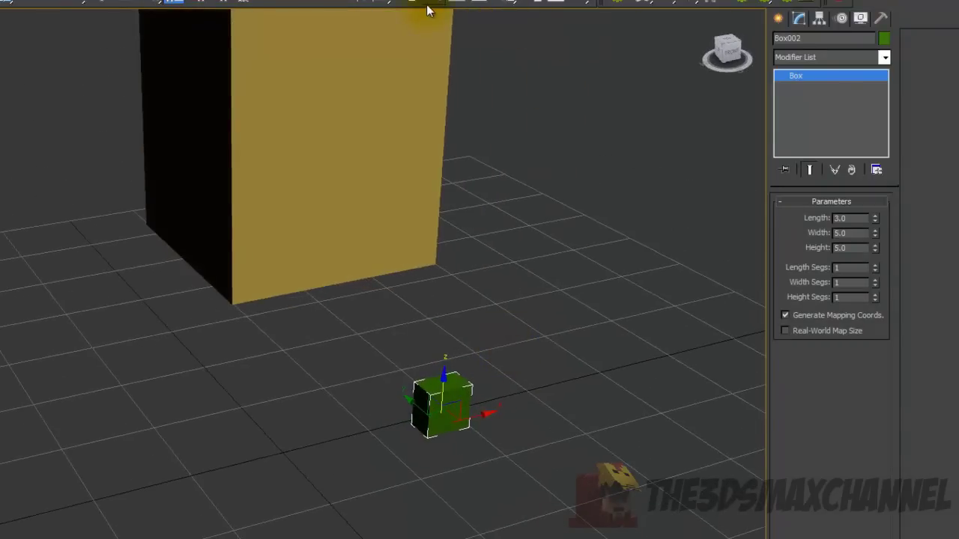
pyautogui.moveTo(608, 207); pyautogui.dragTo(597, 246, button='middle')
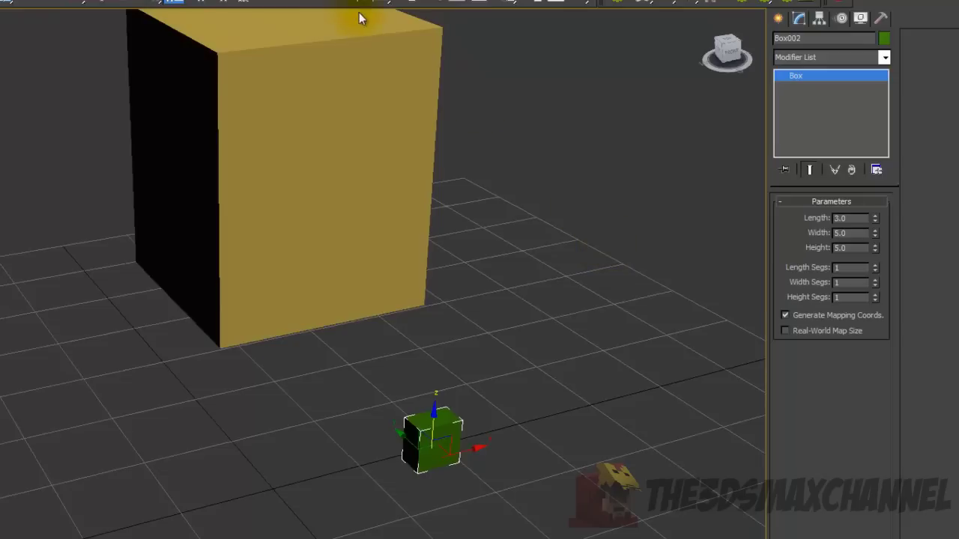
pyautogui.click(381, 3)
pyautogui.click(325, 188)
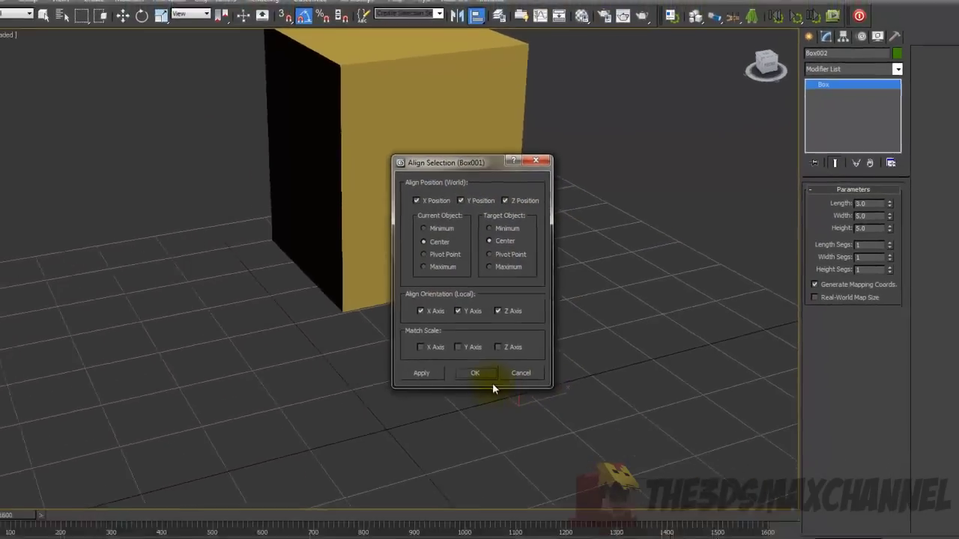
pyautogui.click(385, 417)
# Move the small box along Y until it sticks out of the tall box's front face.
pyautogui.moveTo(388, 174); pyautogui.dragTo(475, 176)
pyautogui.keyDown('alt'); pyautogui.moveTo(474, 176); pyautogui.dragTo(441, 234, button='middle'); pyautogui.keyUp('alt')
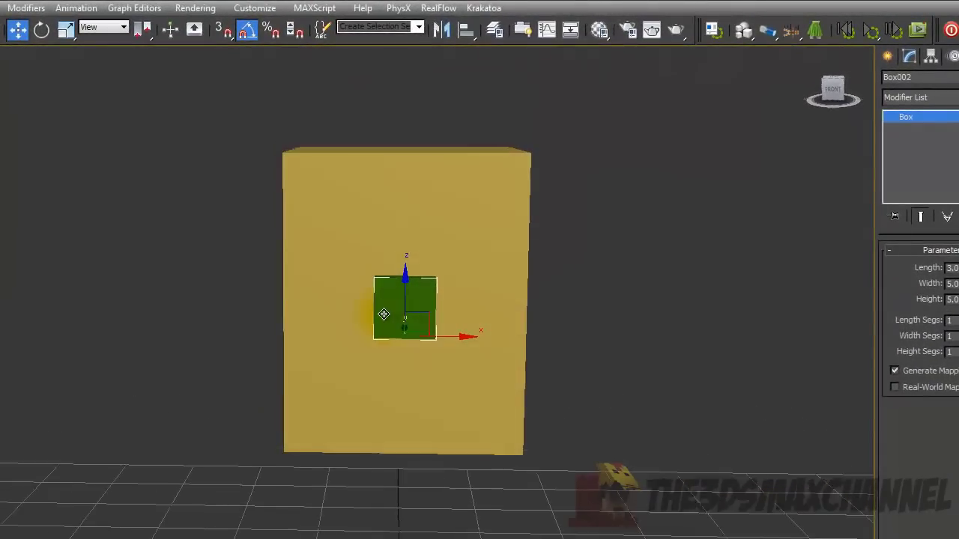
pyautogui.keyDown('alt'); pyautogui.moveTo(439, 295); pyautogui.dragTo(295, 252, button='middle'); pyautogui.keyUp('alt')
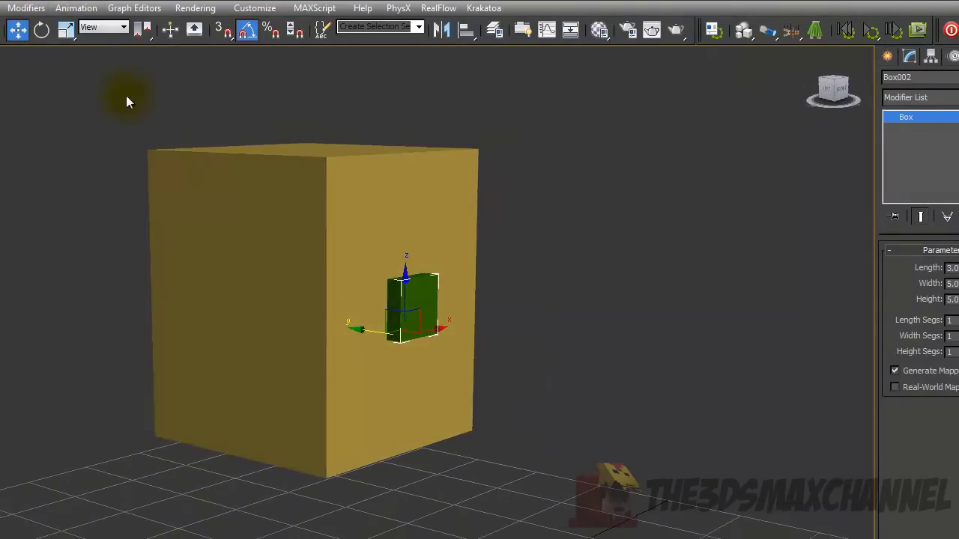
pyautogui.keyDown('alt'); pyautogui.moveTo(127, 97); pyautogui.dragTo(258, 177, button='middle'); pyautogui.keyUp('alt')
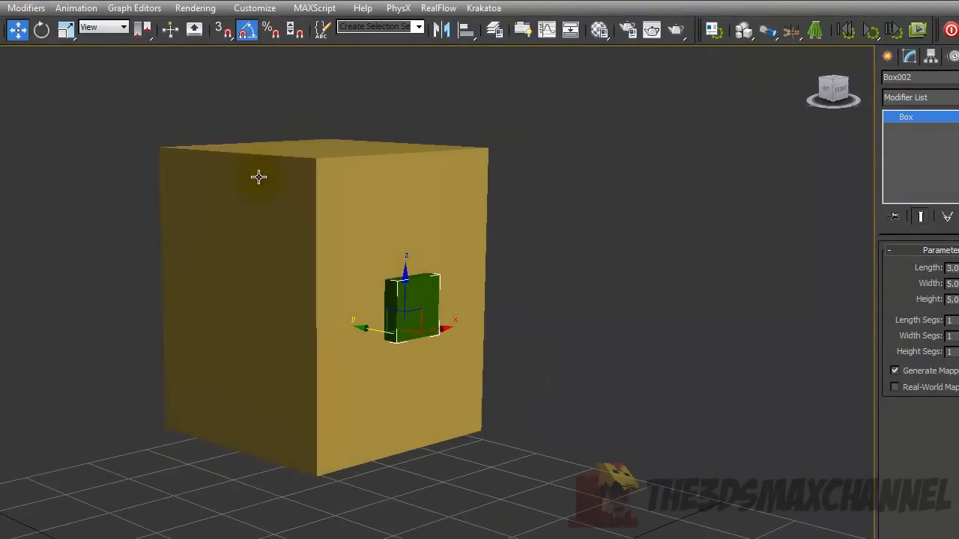
# Rotate the small box 90 degrees about the X axis using angle snap.
pyautogui.click(47, 32)
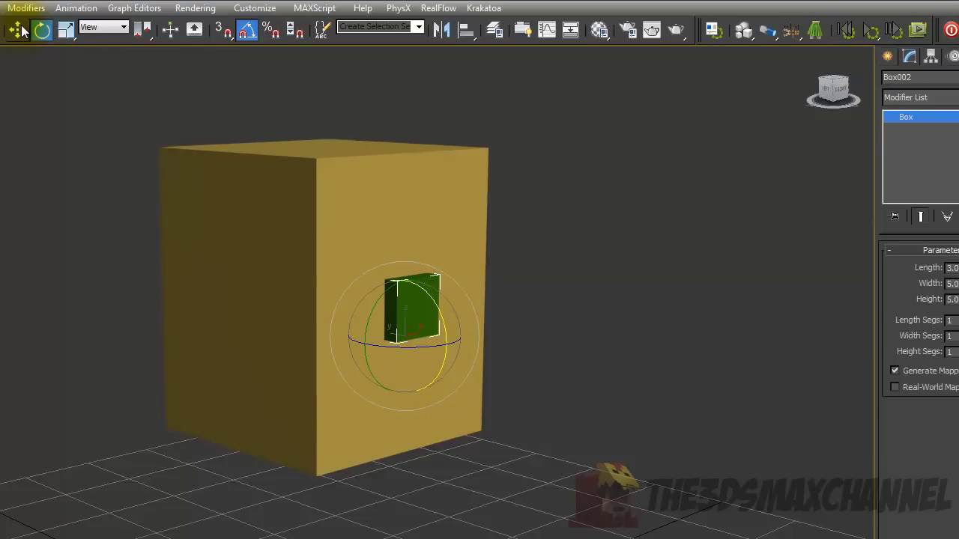
pyautogui.click(248, 36)
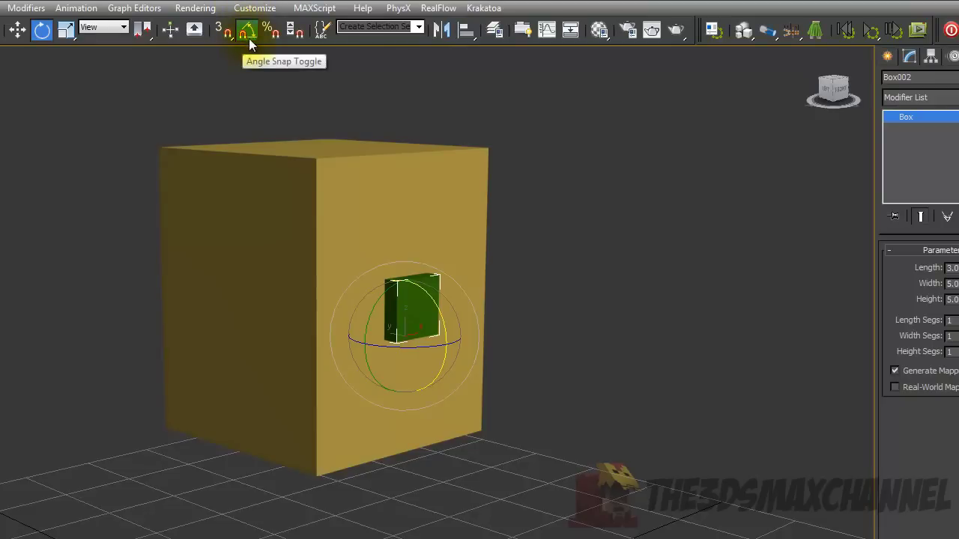
pyautogui.moveTo(450, 279); pyautogui.dragTo(465, 347)
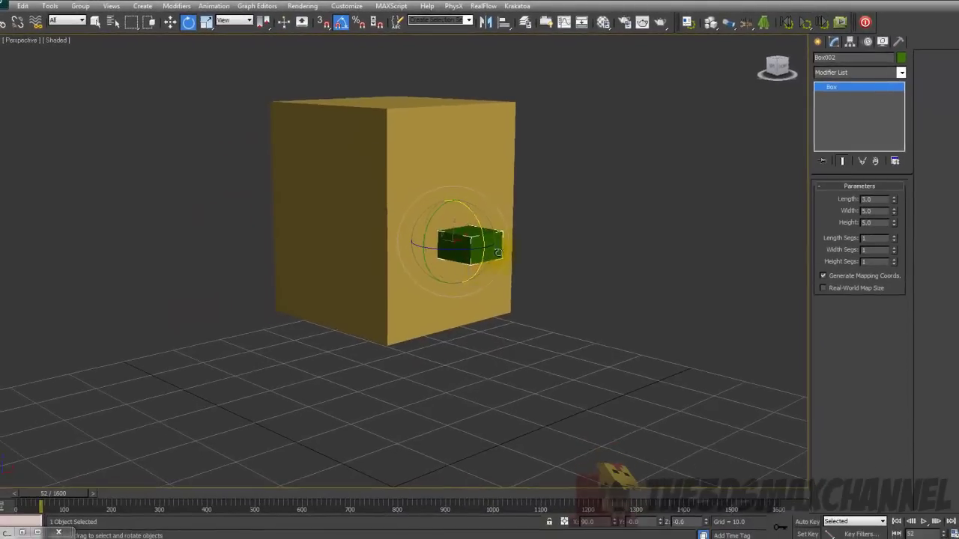
# Move the small box along X in the front view towards the tall box's left edge, to about X -6.1.
pyautogui.moveTo(498, 253)
pyautogui.keyDown('alt'); pyautogui.mouseDown(button='middle')
pyautogui.moveTo(438, 227)
pyautogui.moveTo(499, 269)
pyautogui.mouseUp(button='middle'); pyautogui.keyUp('alt')
pyautogui.scroll(4, 499, 269)
pyautogui.scroll(4, 450, 240)
pyautogui.keyDown('alt'); pyautogui.moveTo(449, 239); pyautogui.dragTo(486, 225, button='middle'); pyautogui.keyUp('alt')
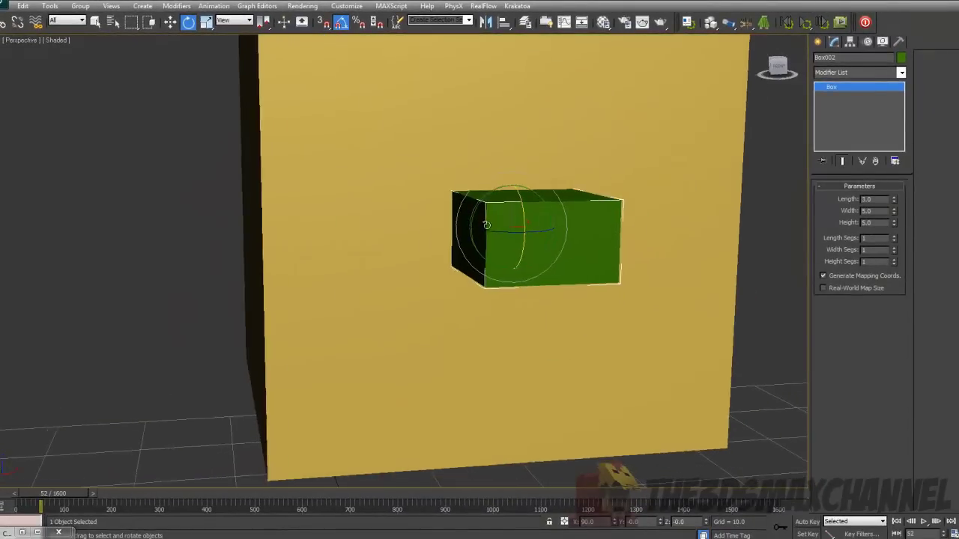
pyautogui.scroll(-4, 487, 224)
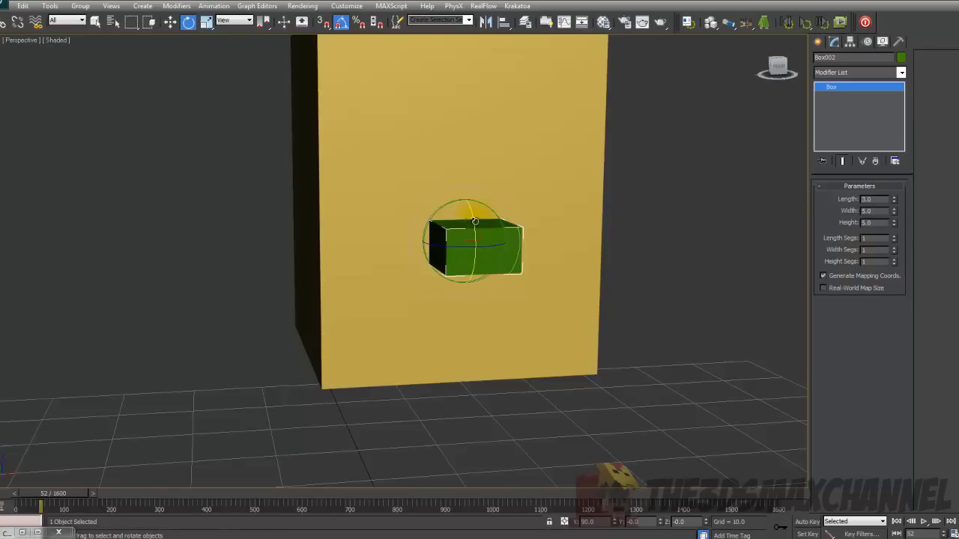
pyautogui.moveTo(468, 226); pyautogui.dragTo(487, 209, button='middle')
pyautogui.click(170, 27)
pyautogui.moveTo(465, 147)
pyautogui.keyDown('alt'); pyautogui.mouseDown(button='middle')
pyautogui.moveTo(494, 155)
pyautogui.moveTo(515, 182)
pyautogui.moveTo(524, 278)
pyautogui.mouseUp(button='middle'); pyautogui.keyUp('alt')
pyautogui.press('f')
pyautogui.scroll(4, 514, 181)
pyautogui.scroll(3, 524, 278)
pyautogui.moveTo(524, 278)
pyautogui.mouseDown(button='middle')
pyautogui.moveTo(474, 218)
pyautogui.moveTo(481, 188)
pyautogui.mouseUp(button='middle')
pyautogui.scroll(1, 475, 212)
pyautogui.scroll(1, 482, 186)
pyautogui.press('F3')
pyautogui.scroll(-3, 481, 188)
pyautogui.press('F3')
pyautogui.moveTo(466, 234); pyautogui.dragTo(397, 235)
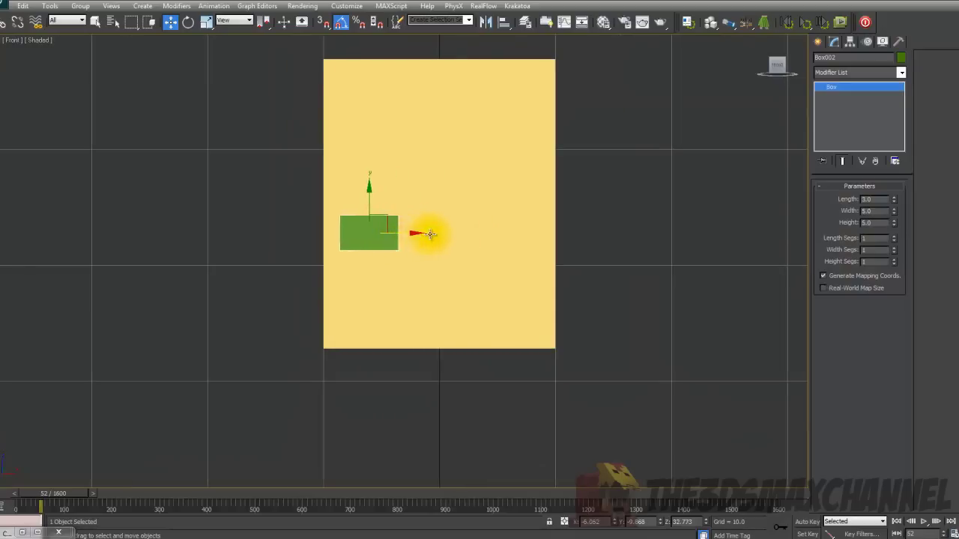
# Turn on edged faces and fine-tune the small box's position on the front face to about X -5.6.
pyautogui.moveTo(422, 232); pyautogui.dragTo(415, 240, button='middle')
pyautogui.press('F3')
pyautogui.press('F3')
pyautogui.press('F4')
pyautogui.scroll(2, 406, 237)
pyautogui.press('F3')
pyautogui.press('F3')
pyautogui.moveTo(377, 236); pyautogui.dragTo(380, 238)
pyautogui.press('F3')
pyautogui.press('F3')
pyautogui.moveTo(400, 235); pyautogui.dragTo(400, 235, button='middle')
pyautogui.moveTo(378, 236); pyautogui.dragTo(381, 237)
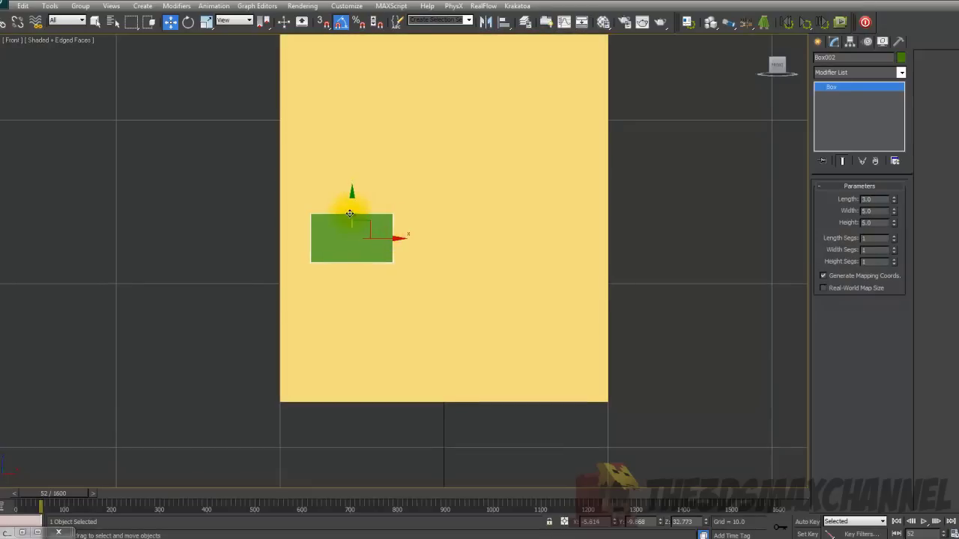
pyautogui.scroll(-2, 439, 222)
pyautogui.press('F3')
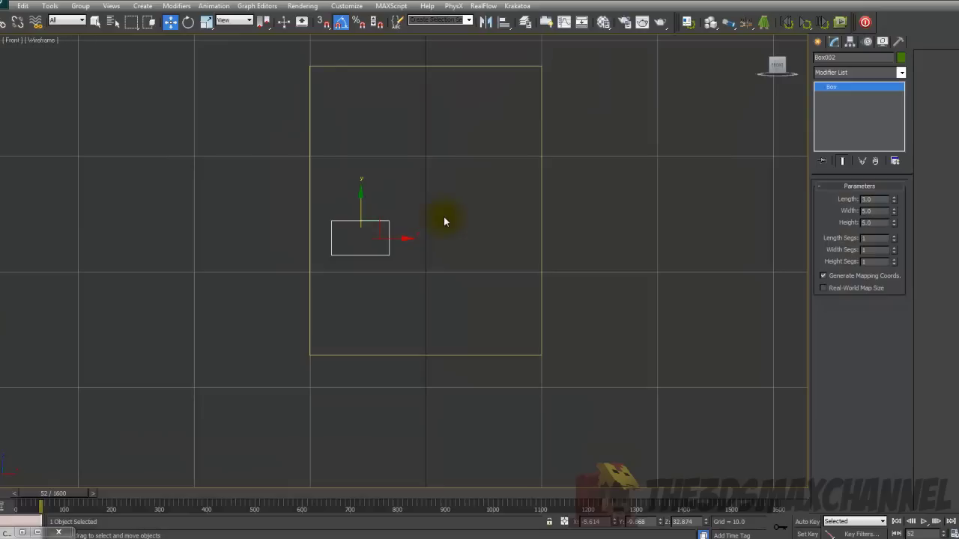
pyautogui.press('F3')
pyautogui.scroll(2, 441, 220)
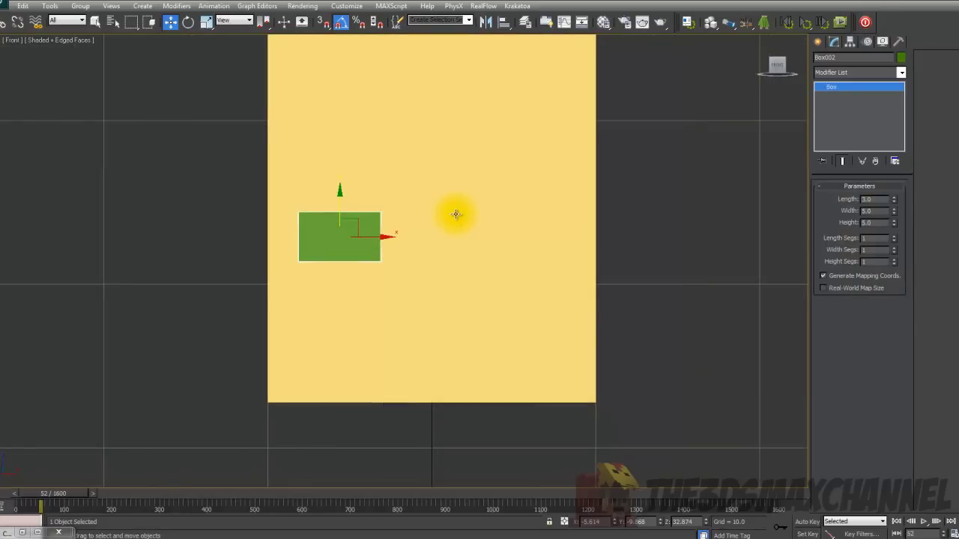
pyautogui.scroll(-1, 528, 181)
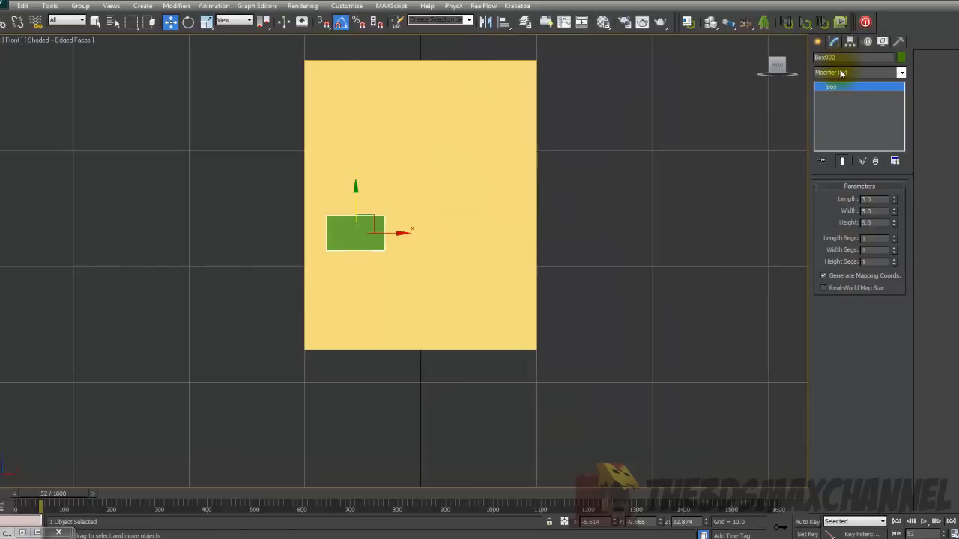
# In the perspective view, move the small box along Y to about -9.4, slightly deeper into the tall box's front face.
pyautogui.moveTo(621, 144); pyautogui.dragTo(625, 145, button='middle')
pyautogui.press('p')
pyautogui.keyDown('alt'); pyautogui.moveTo(582, 176); pyautogui.dragTo(332, 255, button='middle'); pyautogui.keyUp('alt')
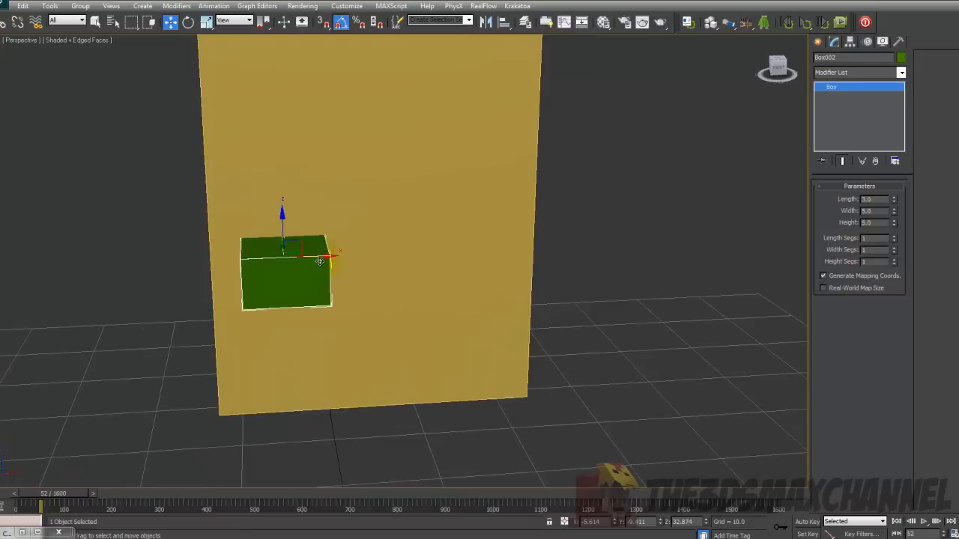
# Apply a Mirror modifier to the small box.
pyautogui.click(844, 75)
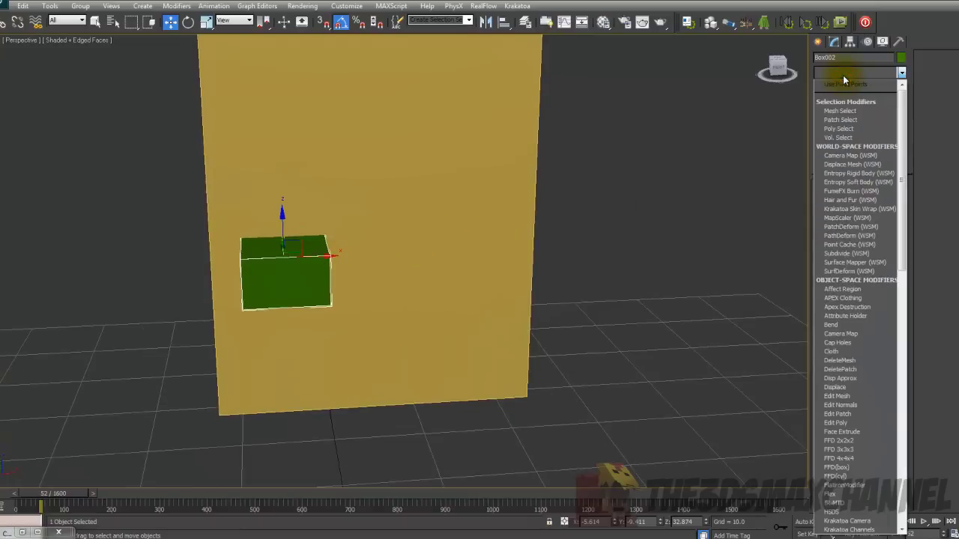
pyautogui.press('m')
pyautogui.scroll(-2, 844, 79)
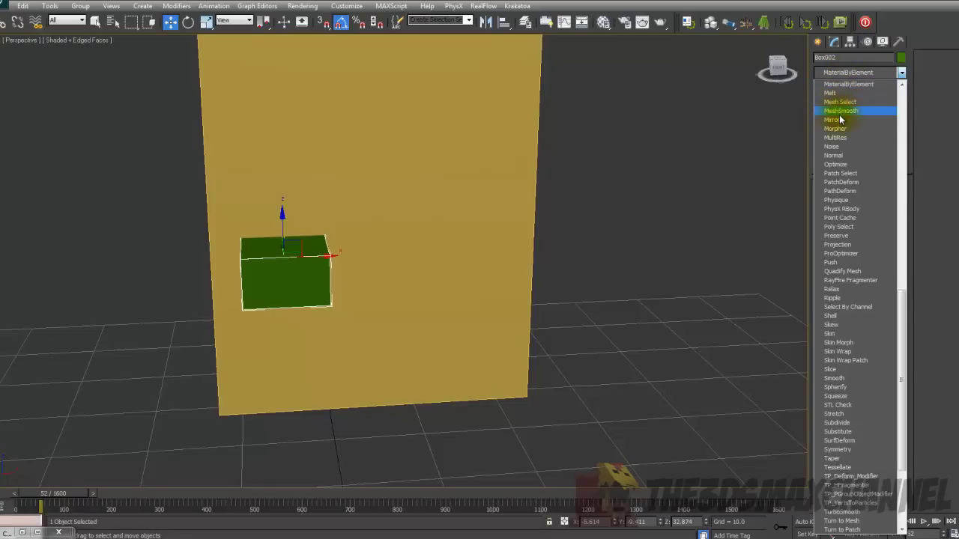
pyautogui.click(837, 120)
# In the front view, activate the Mirror Center sub-object of the small box's Mirror modifier.
pyautogui.press('f')
pyautogui.scroll(10, 578, 175)
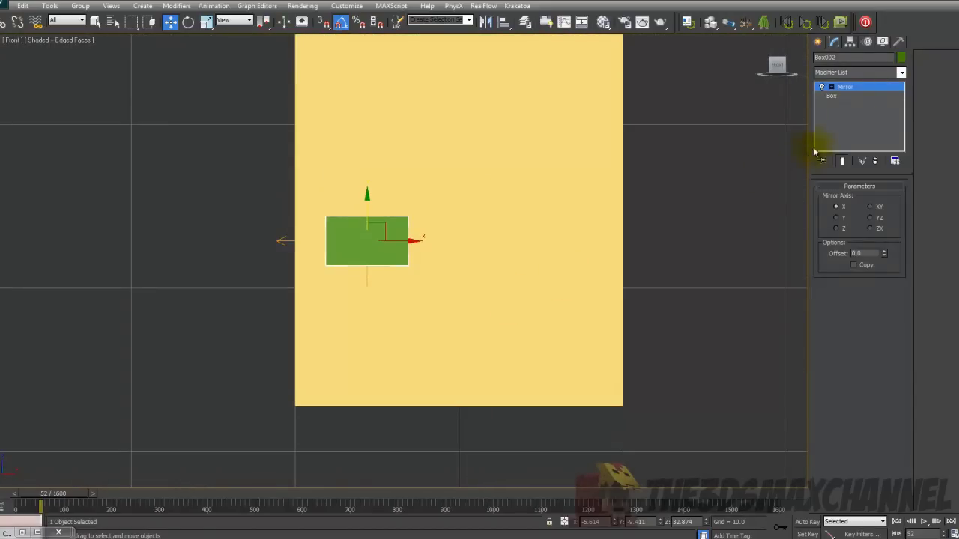
pyautogui.click(831, 88)
pyautogui.moveTo(706, 139); pyautogui.dragTo(732, 152, button='middle')
pyautogui.click(869, 96)
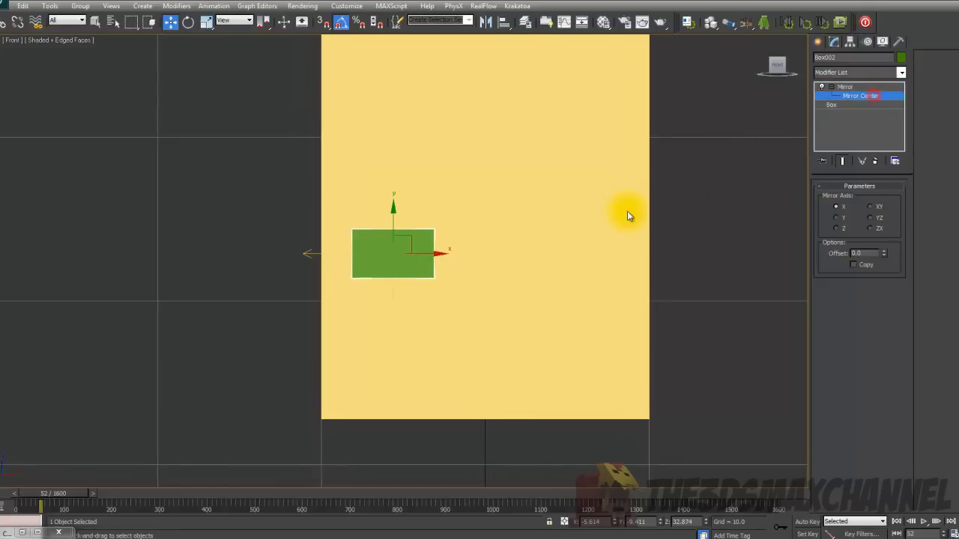
pyautogui.scroll(-3, 622, 196)
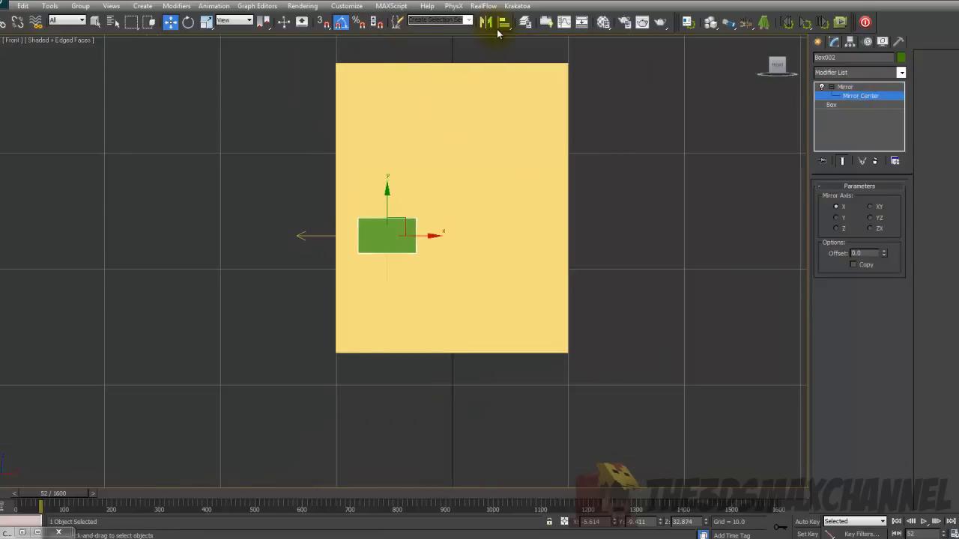
# Align the small box's Mirror Center to the tall box's center in X, Y and Z position.
pyautogui.moveTo(546, 126); pyautogui.dragTo(536, 138, button='middle')
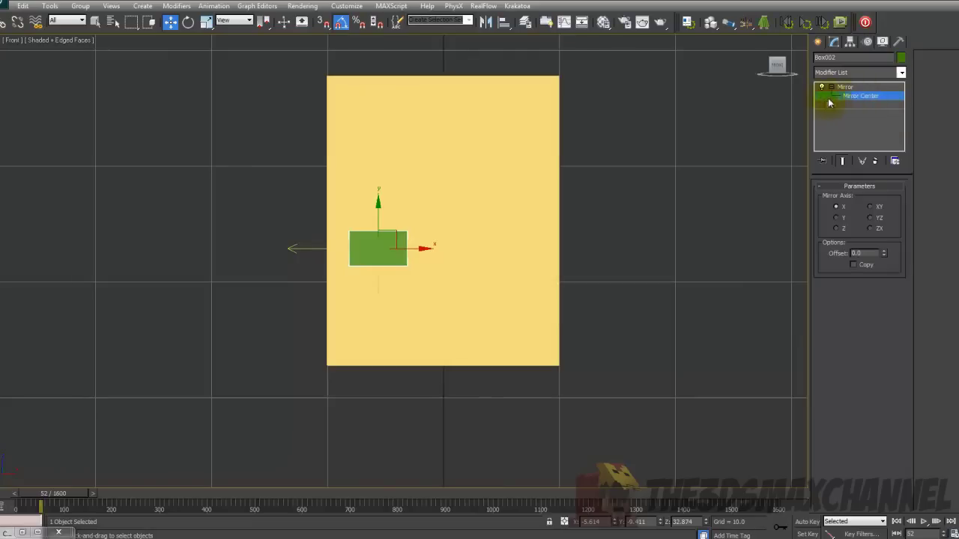
pyautogui.scroll(2, 611, 146)
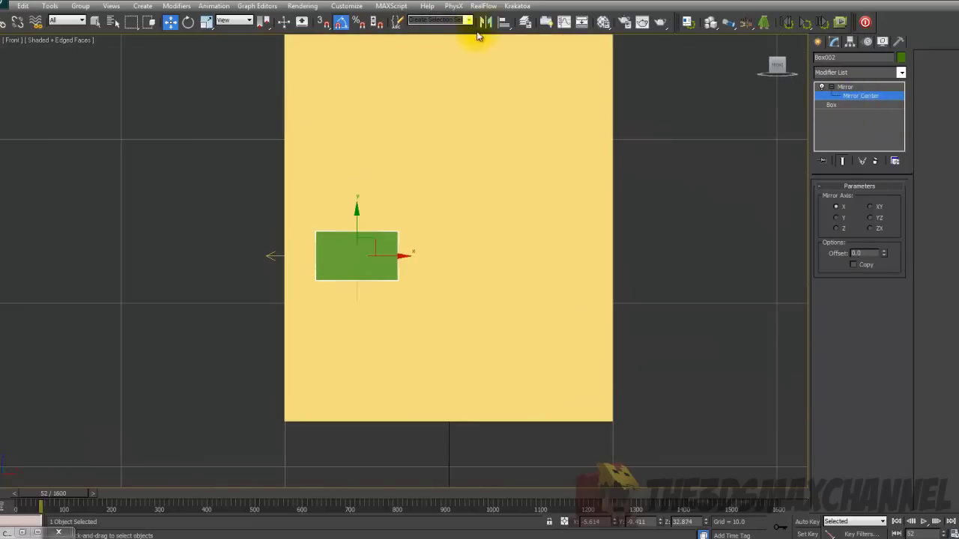
pyautogui.click(504, 22)
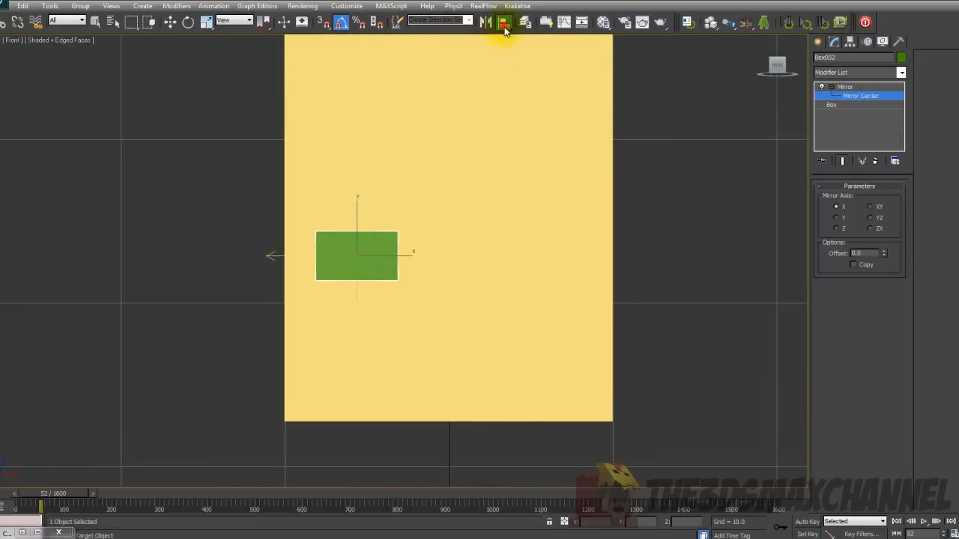
pyautogui.click(574, 219)
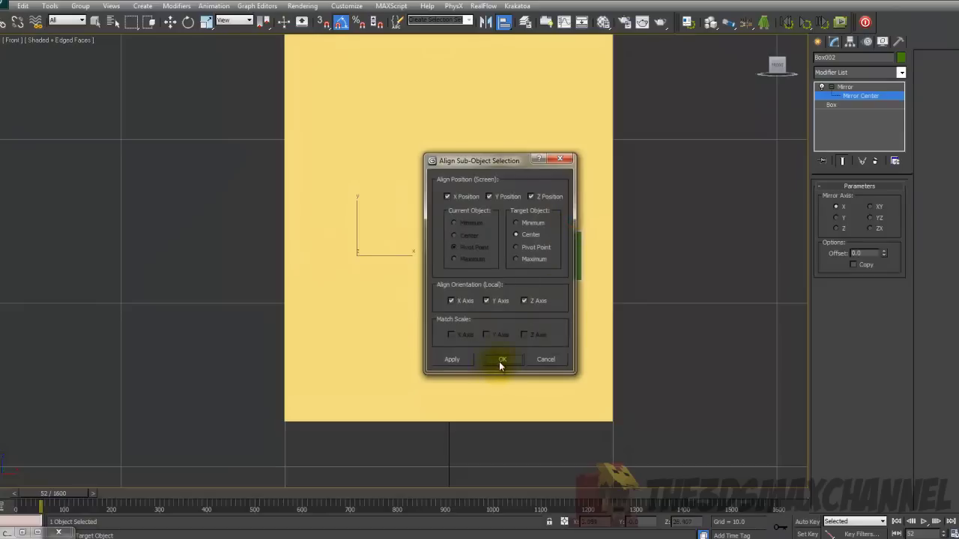
pyautogui.click(502, 361)
pyautogui.moveTo(536, 319); pyautogui.dragTo(544, 316, button='middle')
pyautogui.press('F3')
pyautogui.press('F3')
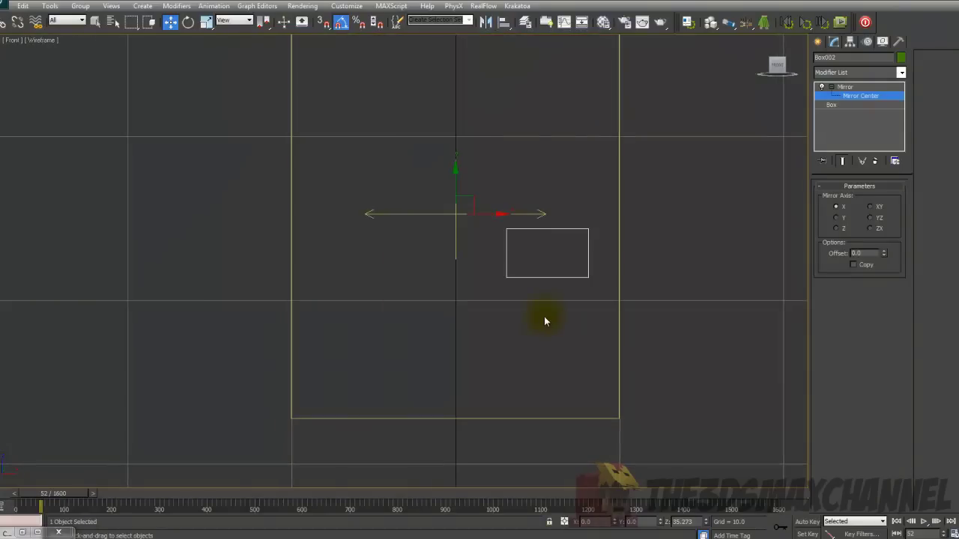
# Enable Copy in the Mirror modifier to keep both small boxes, and check the pair in the perspective view.
pyautogui.click(853, 265)
pyautogui.press('p')
pyautogui.keyDown('alt'); pyautogui.moveTo(586, 263); pyautogui.dragTo(509, 232, button='middle'); pyautogui.keyUp('alt')
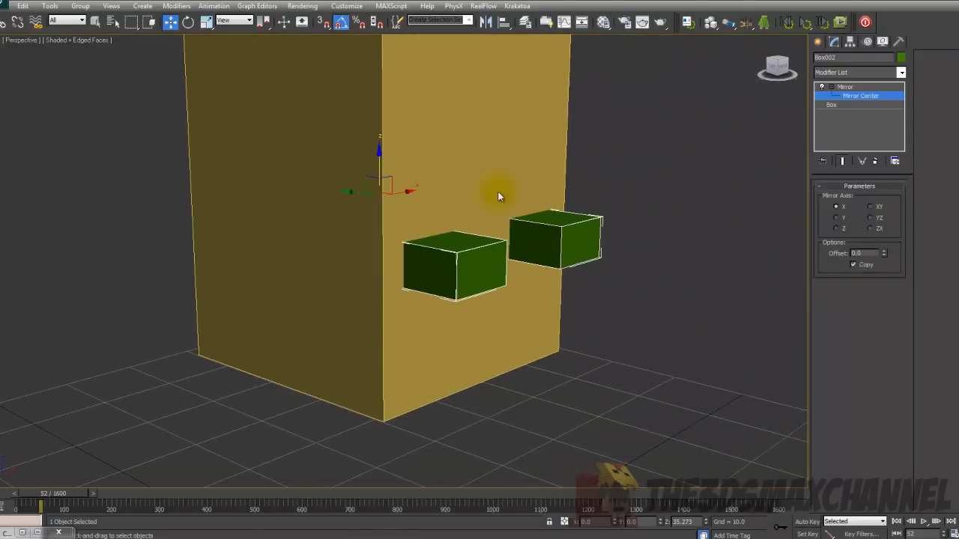
# Convert the mirrored small boxes to an Editable Poly.
pyautogui.rightClick(622, 214)
pyautogui.moveTo(667, 321)
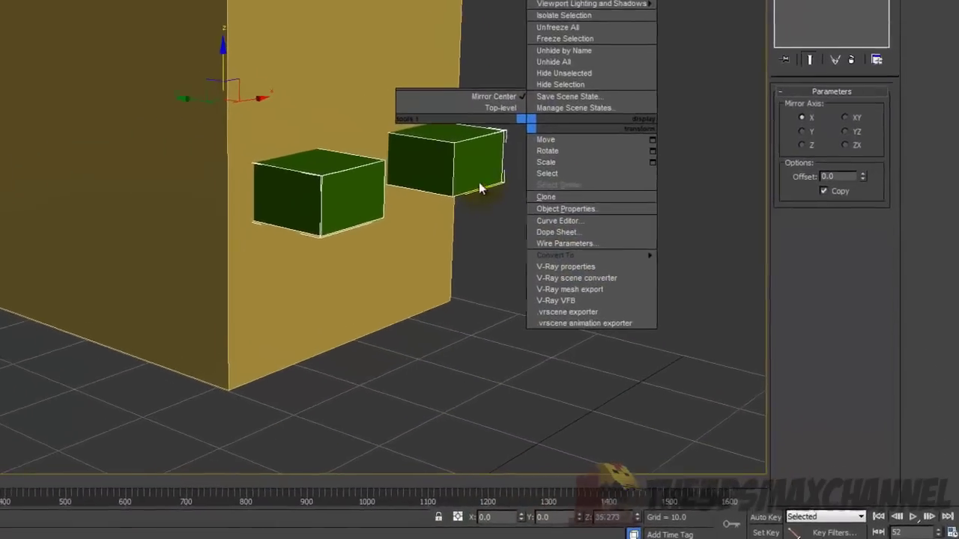
pyautogui.rightClick(595, 253)
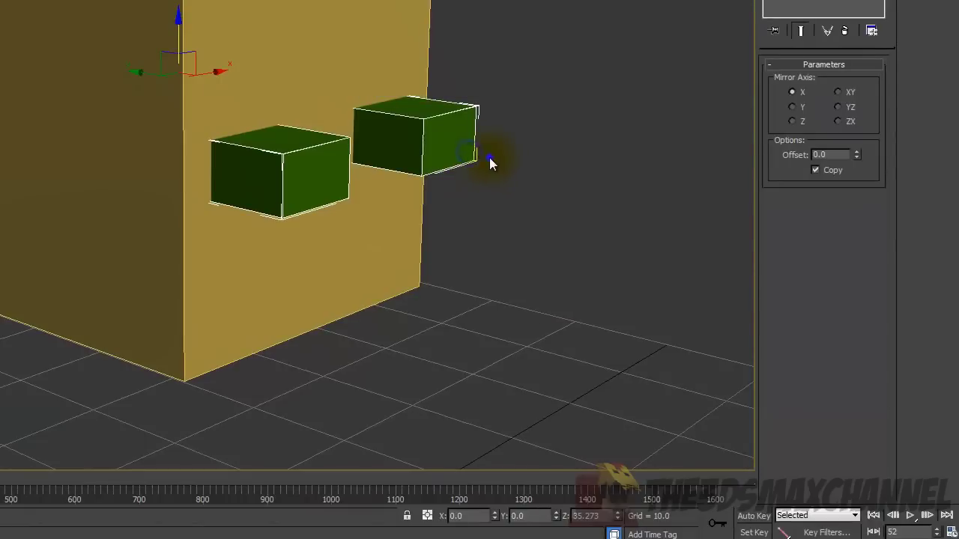
pyautogui.rightClick(489, 158)
pyautogui.moveTo(630, 292)
pyautogui.click(677, 304)
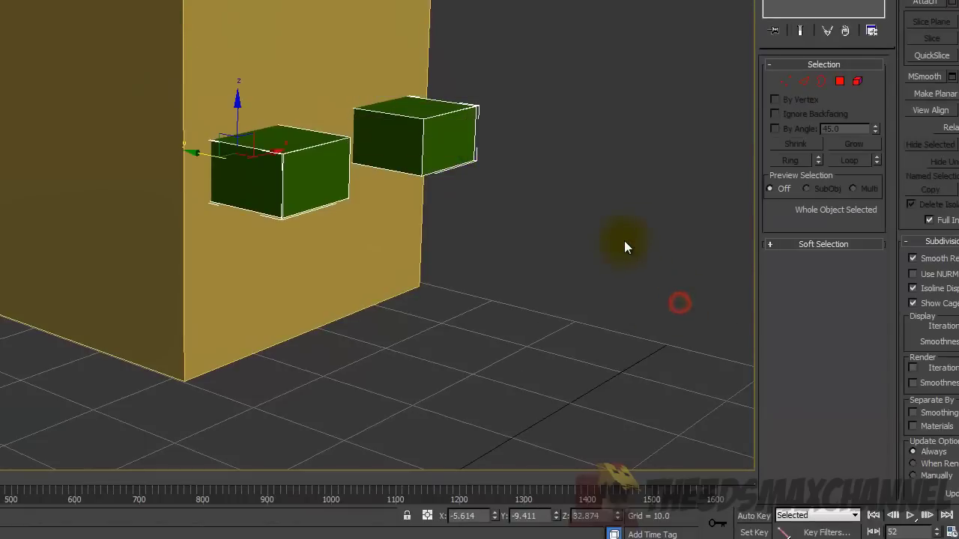
# In the left view, move the pair of small boxes along Y to about -9.0 so they sink into the tall box.
pyautogui.keyDown('alt'); pyautogui.moveTo(661, 210); pyautogui.dragTo(582, 210, button='middle'); pyautogui.keyUp('alt')
pyautogui.moveTo(210, 189); pyautogui.dragTo(249, 181)
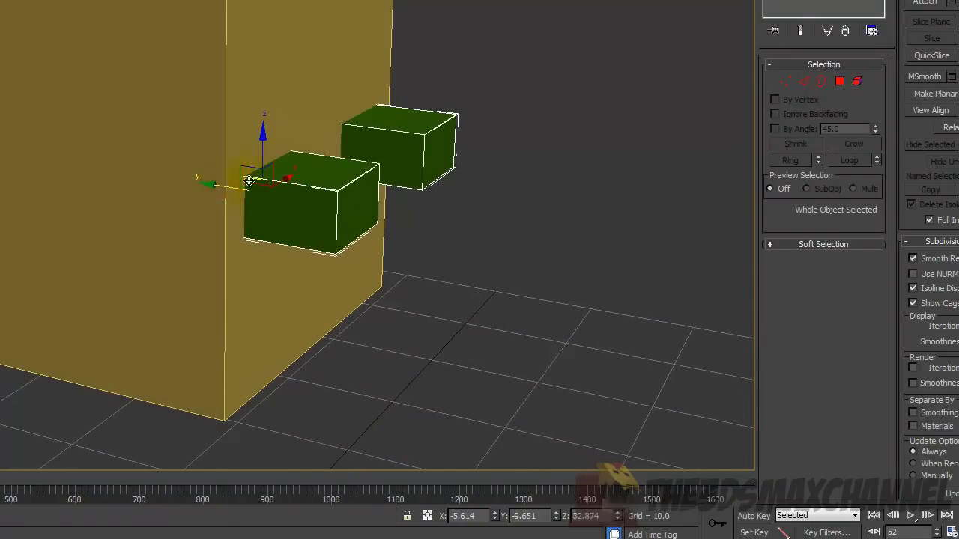
pyautogui.keyDown('alt'); pyautogui.moveTo(249, 182); pyautogui.dragTo(343, 152, button='middle'); pyautogui.keyUp('alt')
pyautogui.press('F3')
pyautogui.press('l')
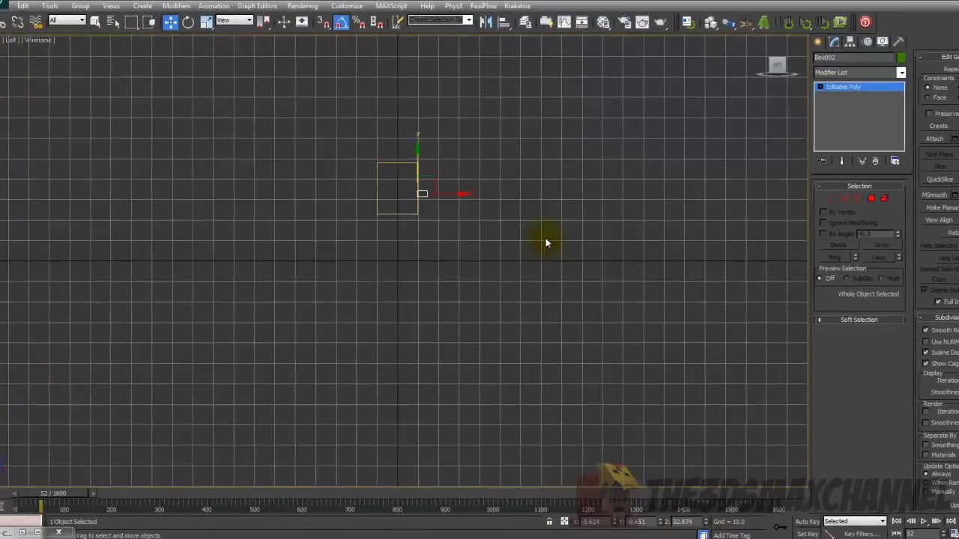
pyautogui.scroll(4, 547, 285)
pyautogui.scroll(4, 507, 292)
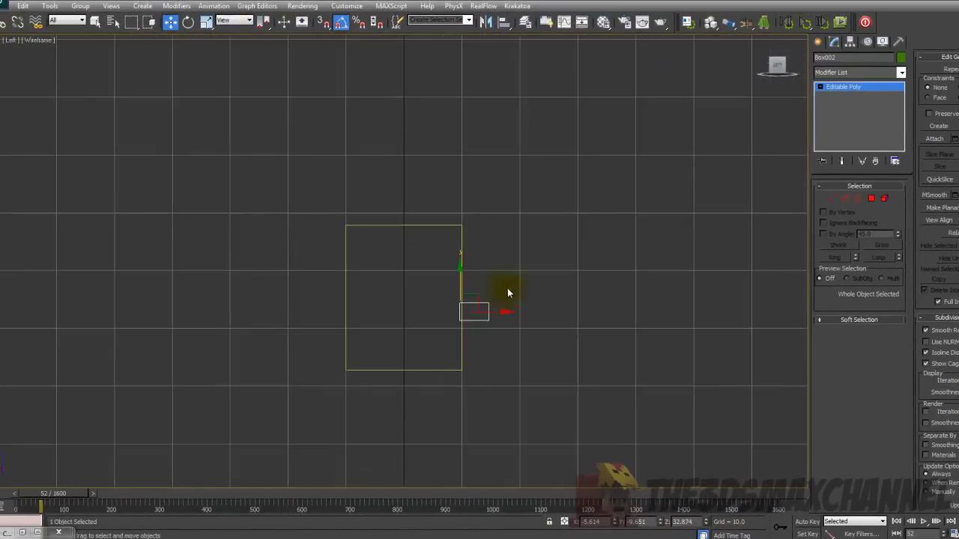
pyautogui.moveTo(494, 221); pyautogui.dragTo(452, 261, button='middle')
pyautogui.scroll(3, 492, 259)
pyautogui.scroll(1, 452, 261)
pyautogui.scroll(-2, 451, 262)
pyautogui.moveTo(513, 245); pyautogui.dragTo(548, 234, button='middle')
pyautogui.press('F3')
pyautogui.scroll(-1, 494, 232)
pyautogui.scroll(1, 481, 245)
pyautogui.press('F3')
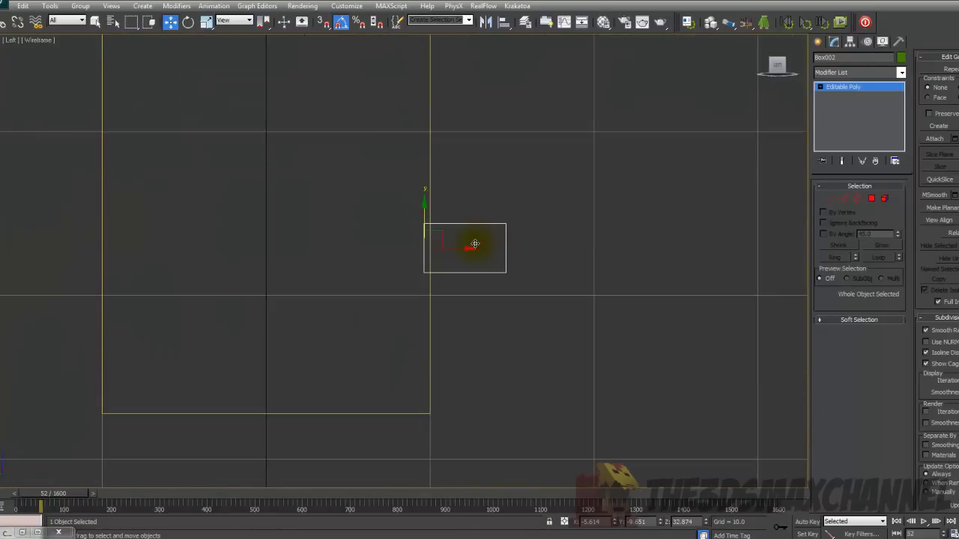
pyautogui.moveTo(465, 247); pyautogui.dragTo(447, 247)
pyautogui.press('F3')
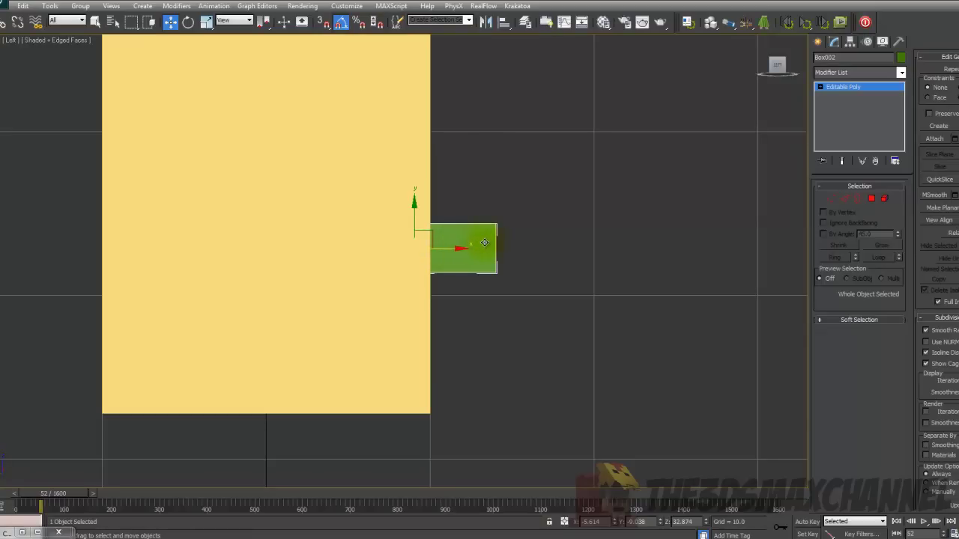
# Fine-tune the small boxes' depth in the tall box's front face to about Y -8.8.
pyautogui.press('F3')
pyautogui.scroll(3, 483, 246)
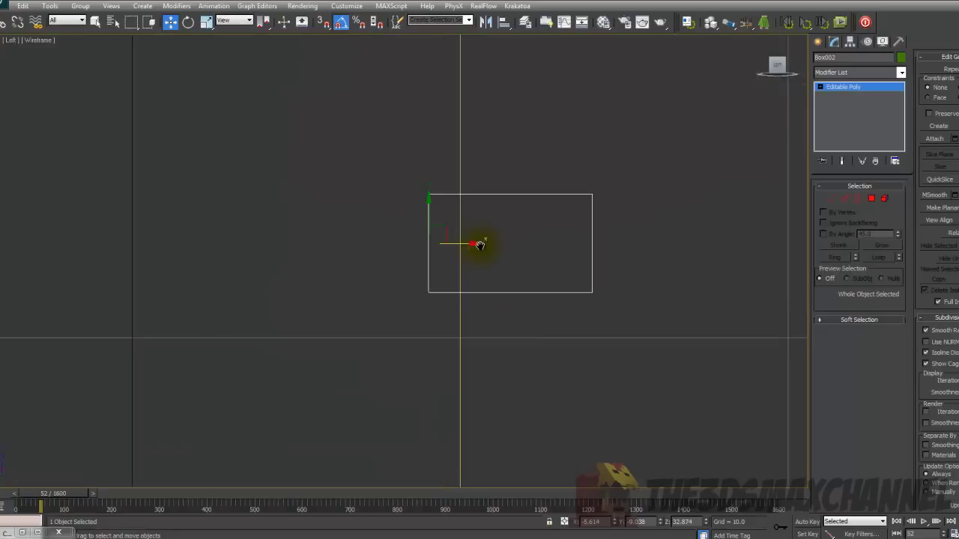
pyautogui.scroll(-1, 487, 238)
pyautogui.press('F3')
pyautogui.moveTo(480, 242); pyautogui.dragTo(516, 251, button='middle')
pyautogui.press('F3')
pyautogui.moveTo(515, 249); pyautogui.dragTo(511, 247)
pyautogui.moveTo(511, 247); pyautogui.dragTo(515, 246)
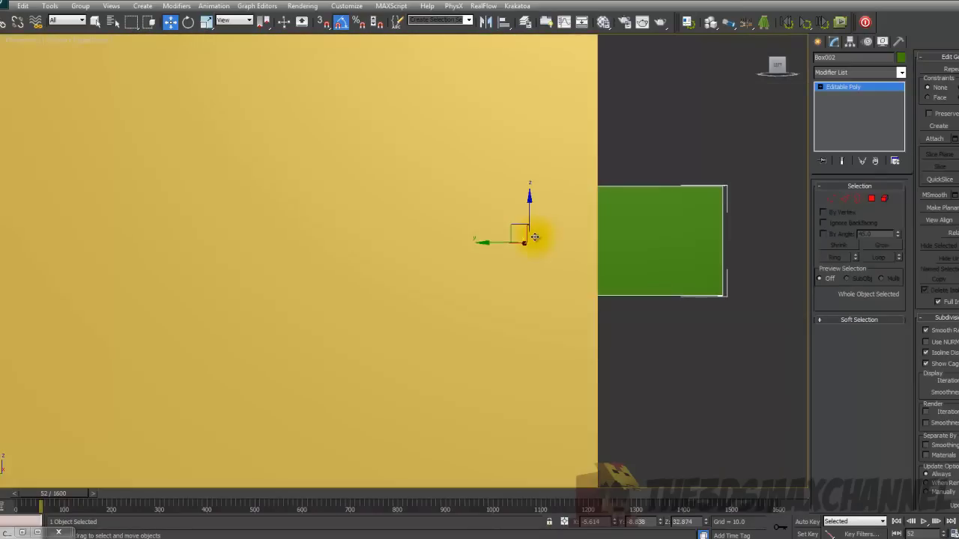
pyautogui.scroll(-3, 535, 236)
pyautogui.keyDown('alt'); pyautogui.moveTo(535, 237); pyautogui.dragTo(467, 206, button='middle'); pyautogui.keyUp('alt')
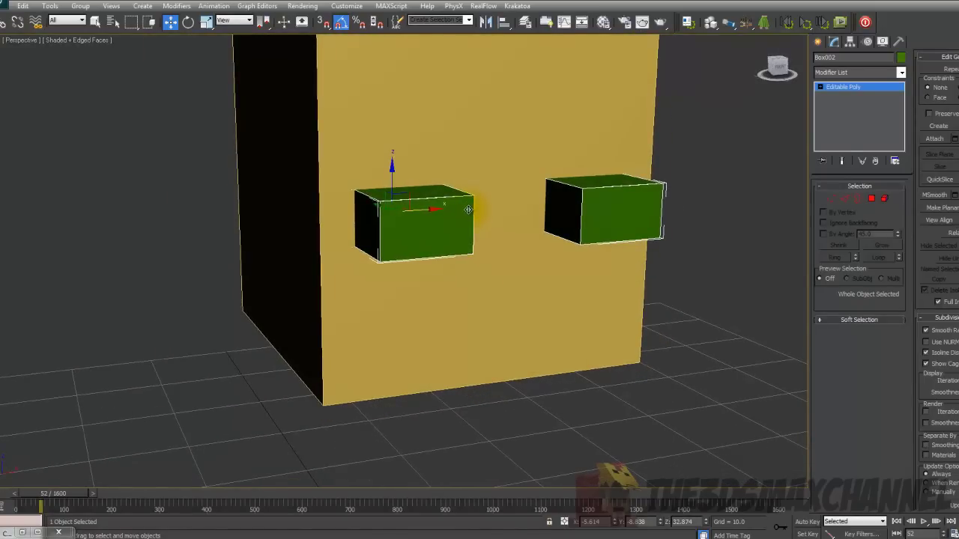
pyautogui.keyDown('alt'); pyautogui.moveTo(504, 233); pyautogui.dragTo(513, 189, button='middle'); pyautogui.keyUp('alt')
pyautogui.scroll(1, 504, 147)
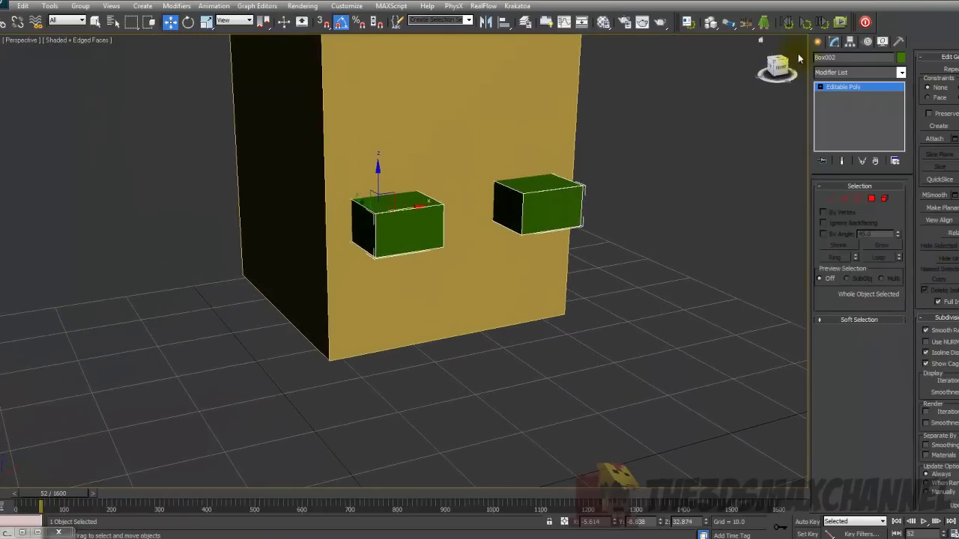
# Draw a plane about 10.3 long and 18 wide on the grid in front of the tall box.
pyautogui.click(816, 42)
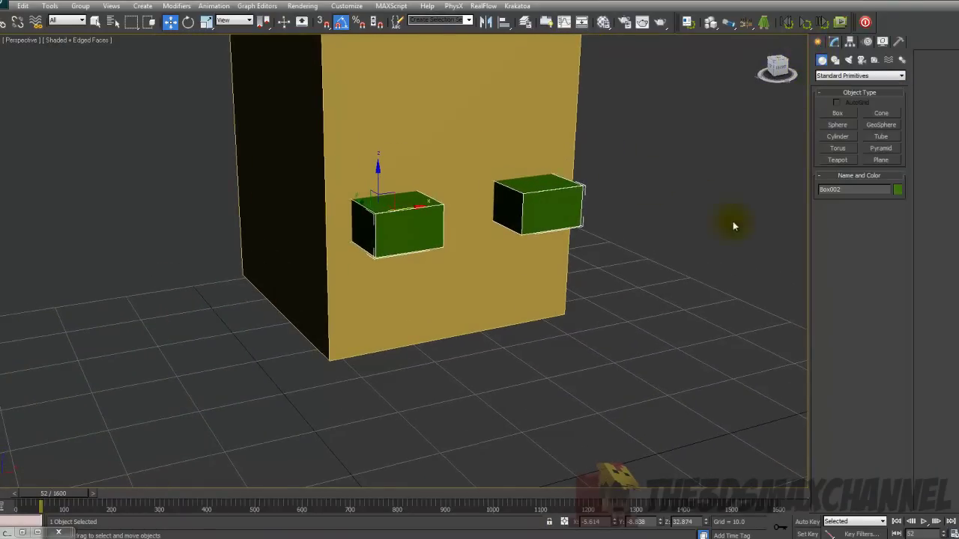
pyautogui.moveTo(723, 253); pyautogui.dragTo(719, 202, button='middle')
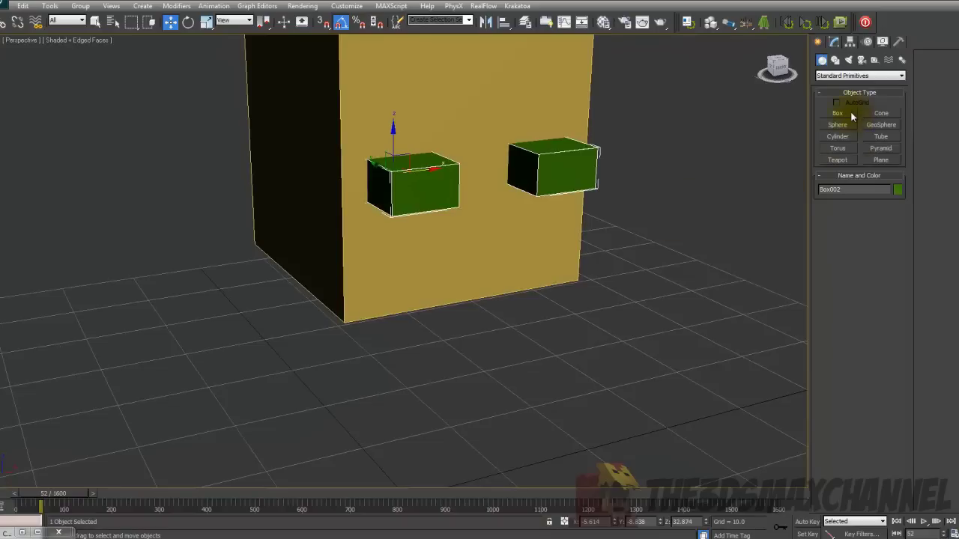
pyautogui.click(880, 160)
pyautogui.moveTo(581, 353); pyautogui.dragTo(496, 412)
pyautogui.click(833, 42)
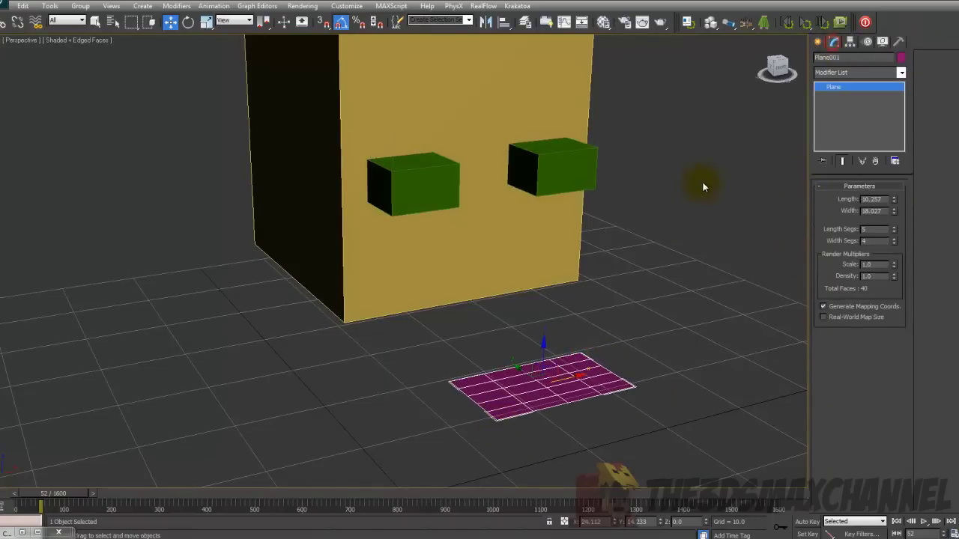
# Set the plane's length to 15 and its width to 5.
pyautogui.moveTo(757, 181); pyautogui.dragTo(772, 180, button='middle')
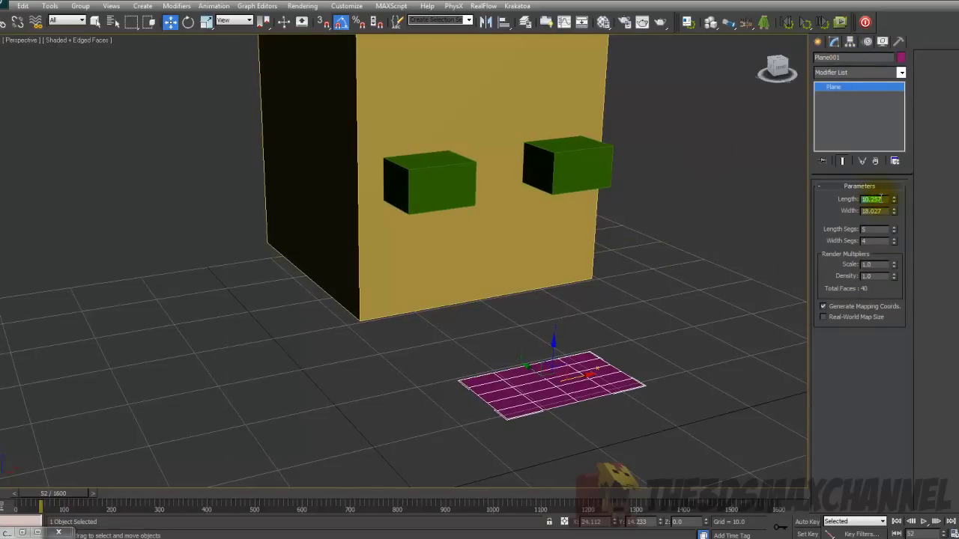
pyautogui.press('Return')
pyautogui.moveTo(861, 212); pyautogui.dragTo(876, 212)
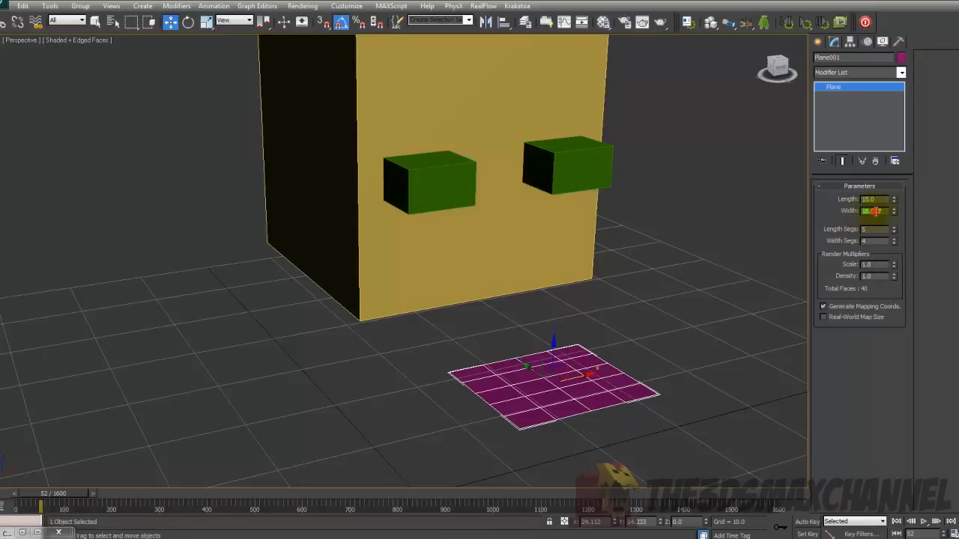
pyautogui.press('Return')
# Align the plane to the tall box's center and pull it out along Y in front of the front face.
pyautogui.moveTo(698, 261); pyautogui.dragTo(669, 271, button='middle')
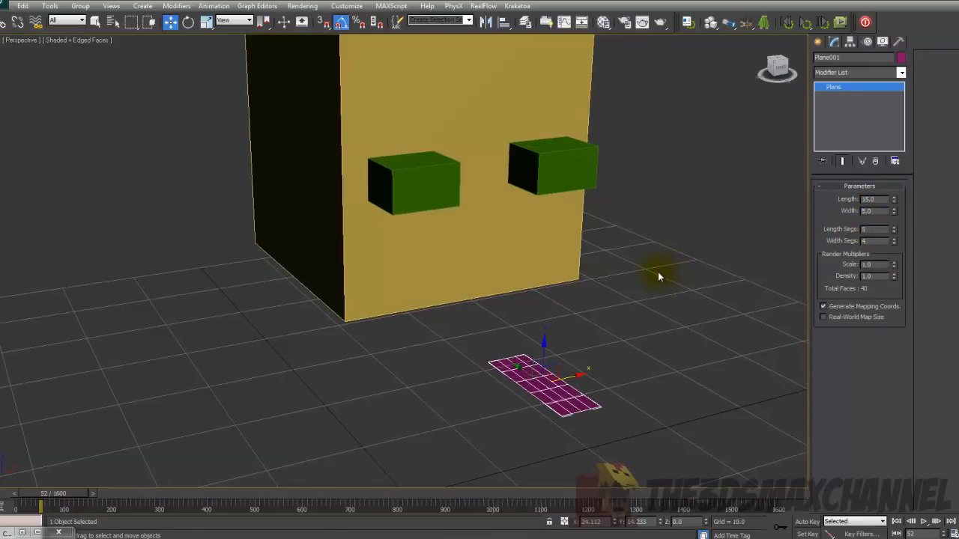
pyautogui.keyDown('alt'); pyautogui.moveTo(659, 277); pyautogui.dragTo(692, 252, button='middle'); pyautogui.keyUp('alt')
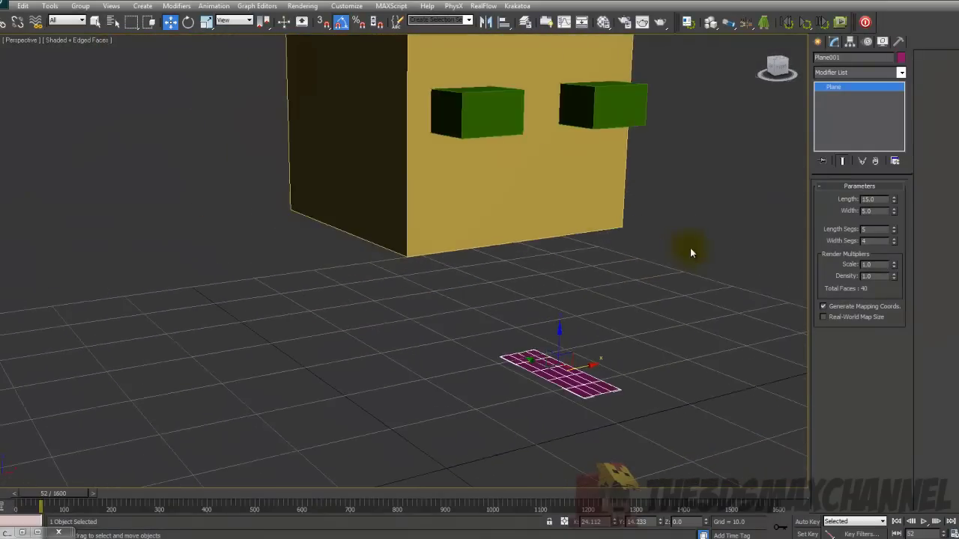
pyautogui.click(504, 24)
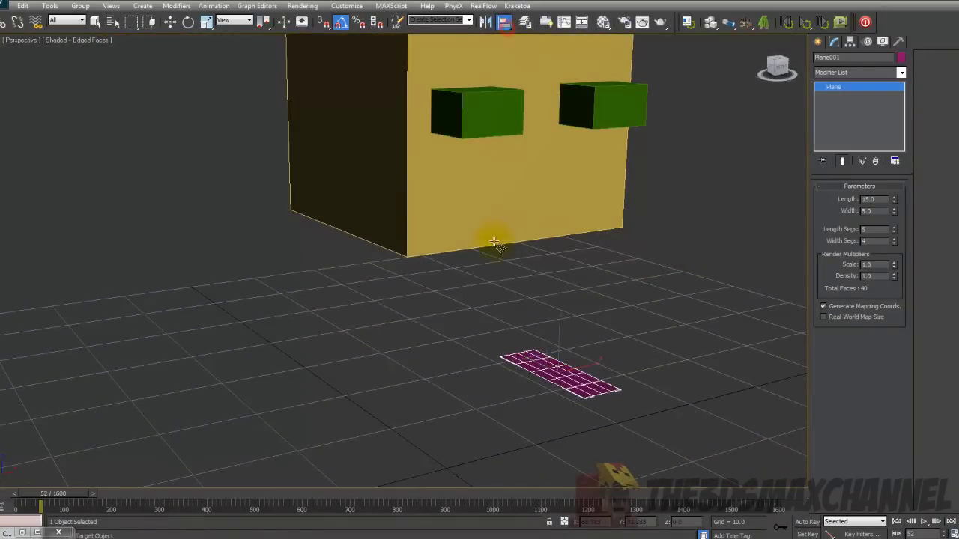
pyautogui.click(497, 243)
pyautogui.click(502, 358)
pyautogui.moveTo(493, 183)
pyautogui.keyDown('alt'); pyautogui.mouseDown(button='middle')
pyautogui.moveTo(507, 177)
pyautogui.moveTo(494, 198)
pyautogui.mouseUp(button='middle'); pyautogui.keyUp('alt')
pyautogui.moveTo(436, 104); pyautogui.dragTo(545, 106)
pyautogui.keyDown('alt'); pyautogui.moveTo(545, 106); pyautogui.dragTo(480, 165, button='middle'); pyautogui.keyUp('alt')
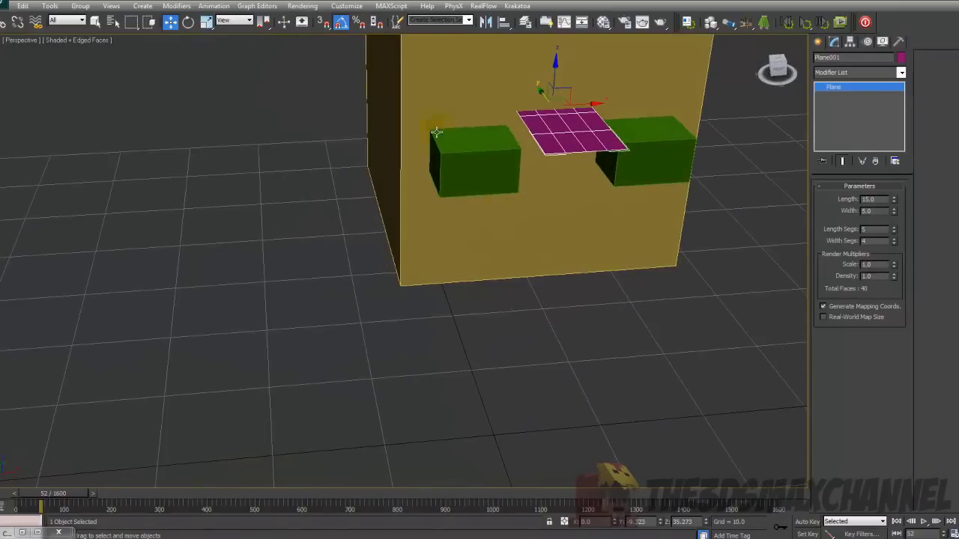
# Rotate the plane upright, parallel to the tall box's front face, with its long side horizontal.
pyautogui.click(188, 22)
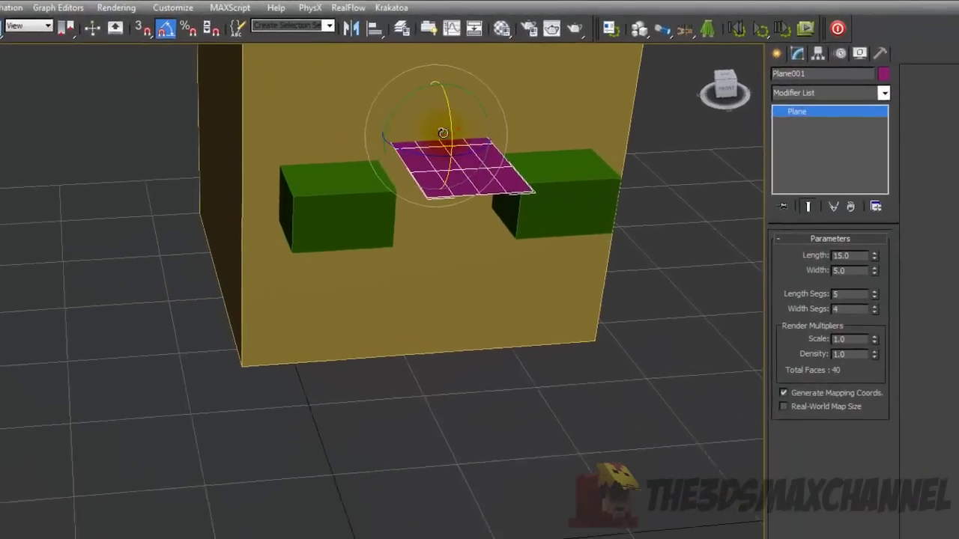
pyautogui.moveTo(442, 133); pyautogui.dragTo(455, 195)
pyautogui.moveTo(370, 118); pyautogui.dragTo(442, 97)
pyautogui.click(443, 96)
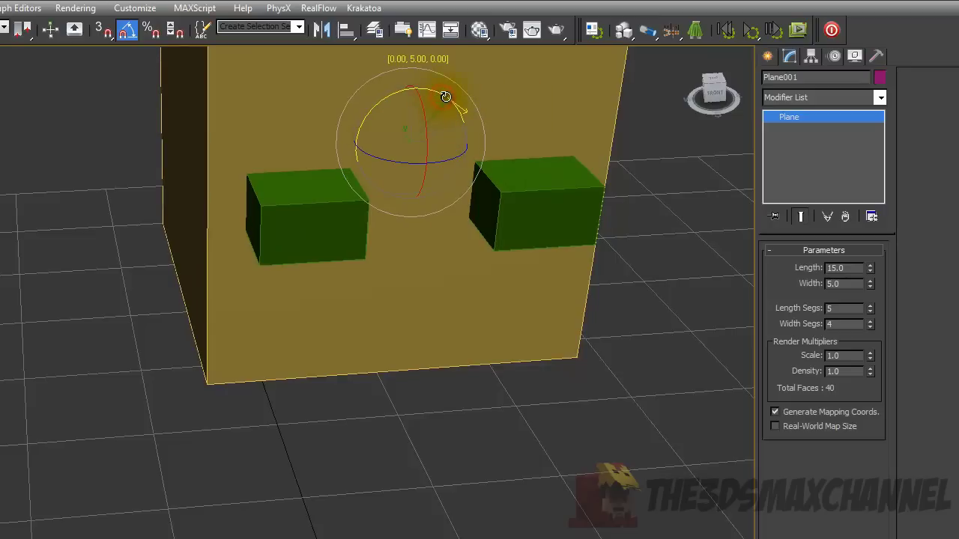
# Place the plane in front of the face below the small boxes, at about Y -11.9 and Z 27.4.
pyautogui.keyDown('alt'); pyautogui.moveTo(442, 120); pyautogui.dragTo(517, 119, button='middle'); pyautogui.keyUp('alt')
pyautogui.press('w')
pyautogui.moveTo(371, 125); pyautogui.dragTo(420, 138)
pyautogui.keyDown('alt'); pyautogui.moveTo(468, 156); pyautogui.dragTo(409, 123, button='middle'); pyautogui.keyUp('alt')
pyautogui.moveTo(455, 107); pyautogui.dragTo(460, 273)
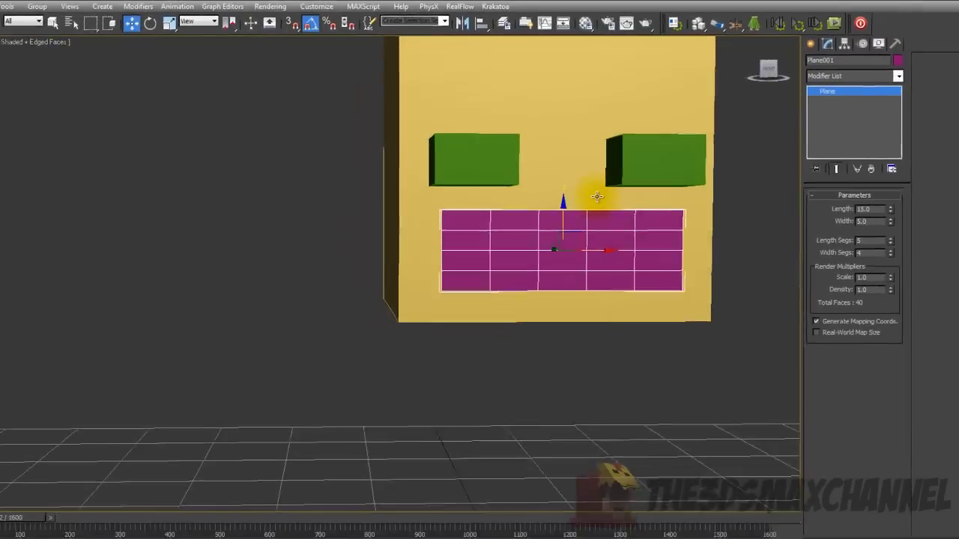
# In the front view, lower the plane to about Z 26.4.
pyautogui.press('f')
pyautogui.moveTo(476, 204); pyautogui.dragTo(495, 232, button='middle')
pyautogui.scroll(2, 495, 234)
pyautogui.moveTo(612, 181); pyautogui.dragTo(572, 235, button='middle')
pyautogui.scroll(2, 524, 262)
pyautogui.moveTo(479, 293); pyautogui.dragTo(527, 286, button='middle')
pyautogui.scroll(4, 550, 225)
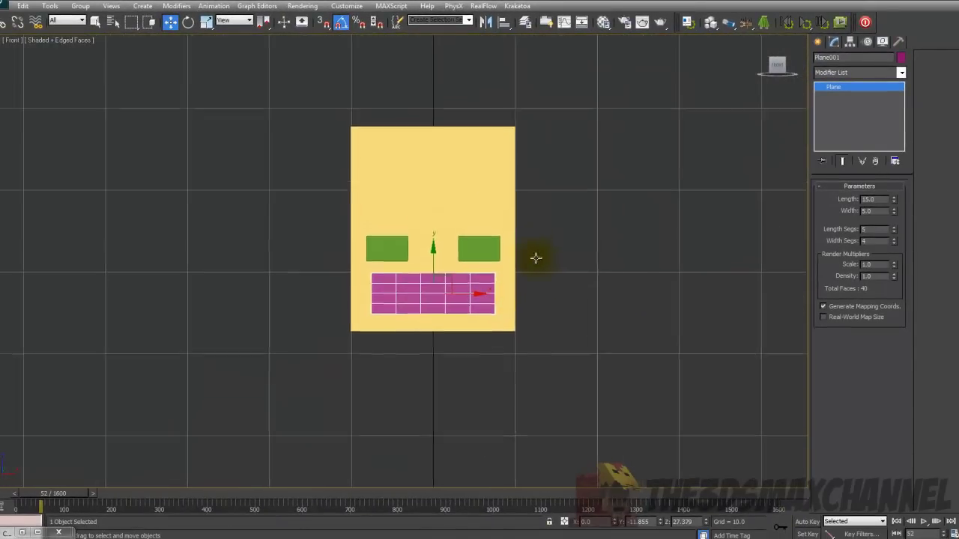
pyautogui.scroll(3, 487, 239)
pyautogui.moveTo(415, 227); pyautogui.dragTo(415, 243)
# In the perspective view, move the plane along Y to about -10.5, closer to the tall box's front face.
pyautogui.press('p')
pyautogui.moveTo(466, 223); pyautogui.dragTo(393, 221, button='middle')
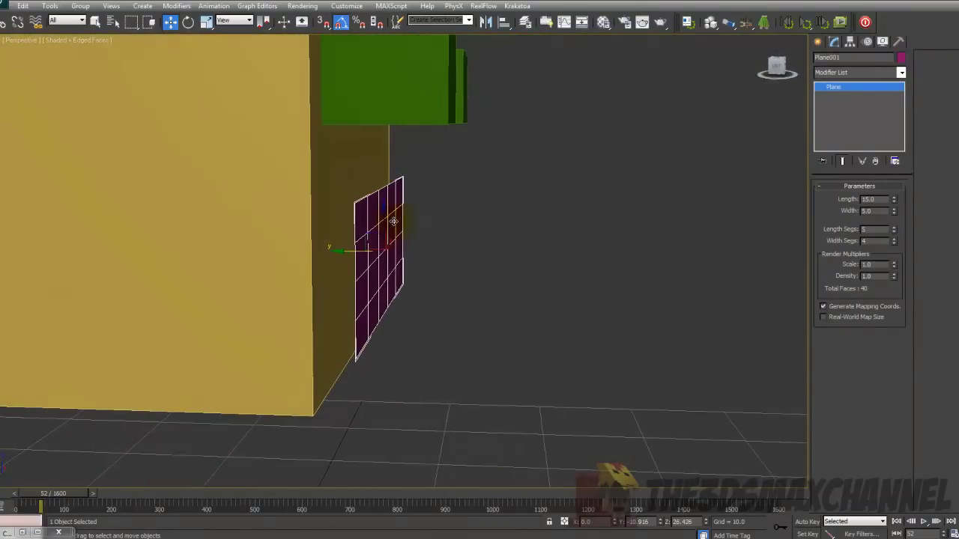
pyautogui.moveTo(347, 249); pyautogui.dragTo(334, 250)
pyautogui.keyDown('alt'); pyautogui.moveTo(463, 231); pyautogui.dragTo(486, 221, button='middle'); pyautogui.keyUp('alt')
pyautogui.scroll(-5, 442, 224)
pyautogui.moveTo(485, 221)
pyautogui.mouseDown(button='middle')
pyautogui.moveTo(449, 199)
pyautogui.moveTo(490, 207)
pyautogui.mouseUp(button='middle')
# Select the small boxes and lower them to about Z 32.4, just above the plane.
pyautogui.scroll(3, 451, 201)
pyautogui.keyDown('alt'); pyautogui.moveTo(383, 199); pyautogui.dragTo(270, 109, button='middle'); pyautogui.keyUp('alt')
pyautogui.click(270, 110)
pyautogui.click(276, 79)
pyautogui.click(275, 94)
pyautogui.moveTo(274, 70); pyautogui.dragTo(274, 83)
pyautogui.keyDown('alt'); pyautogui.moveTo(341, 125); pyautogui.dragTo(320, 120, button='middle'); pyautogui.keyUp('alt')
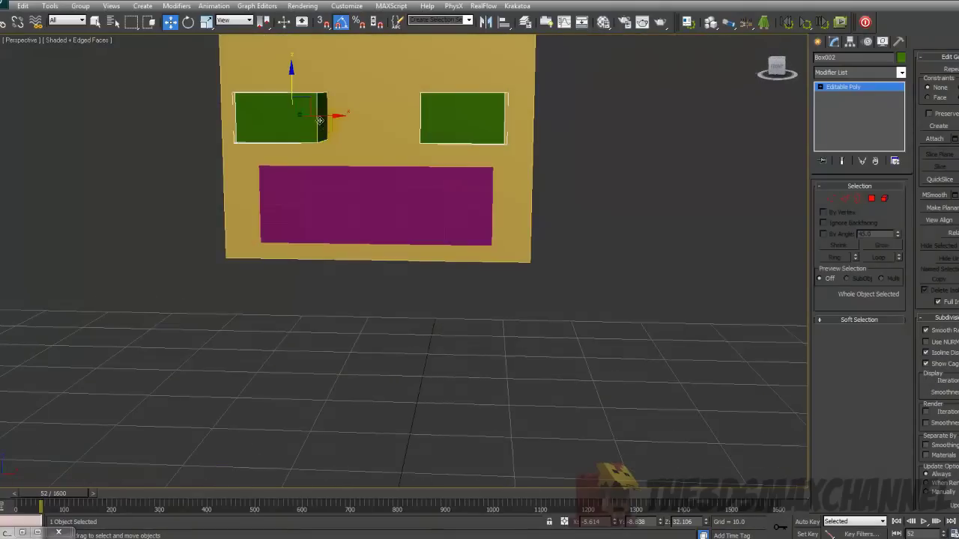
pyautogui.keyDown('alt'); pyautogui.moveTo(289, 88); pyautogui.dragTo(369, 138, button='middle'); pyautogui.keyUp('alt')
pyautogui.moveTo(365, 140); pyautogui.dragTo(366, 135)
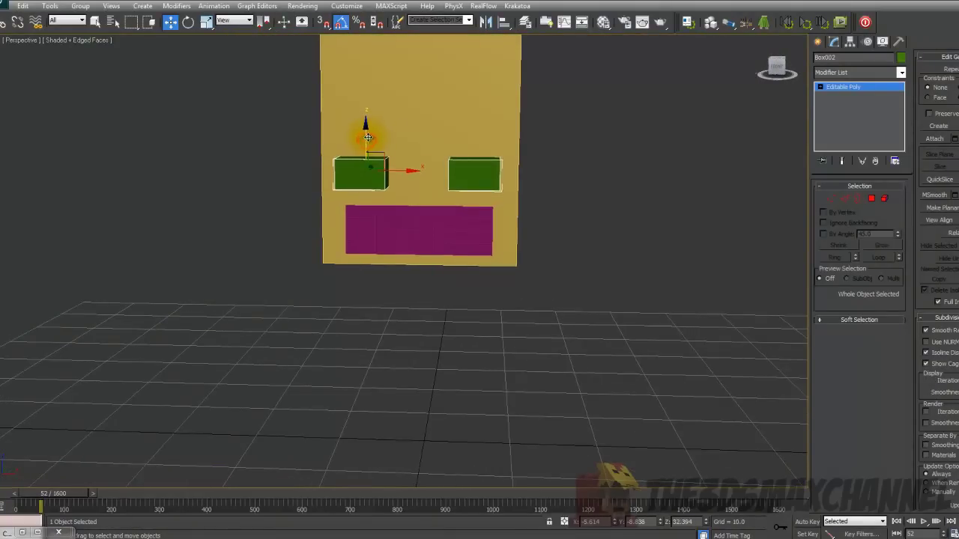
# Draw a new box on the grid in front of the head, about 10.1 long, 13.5 wide and 7.7 high.
pyautogui.keyDown('alt'); pyautogui.moveTo(368, 137); pyautogui.dragTo(419, 154, button='middle'); pyautogui.keyUp('alt')
pyautogui.click(420, 210)
pyautogui.keyDown('alt'); pyautogui.moveTo(421, 212); pyautogui.dragTo(444, 202, button='middle'); pyautogui.keyUp('alt')
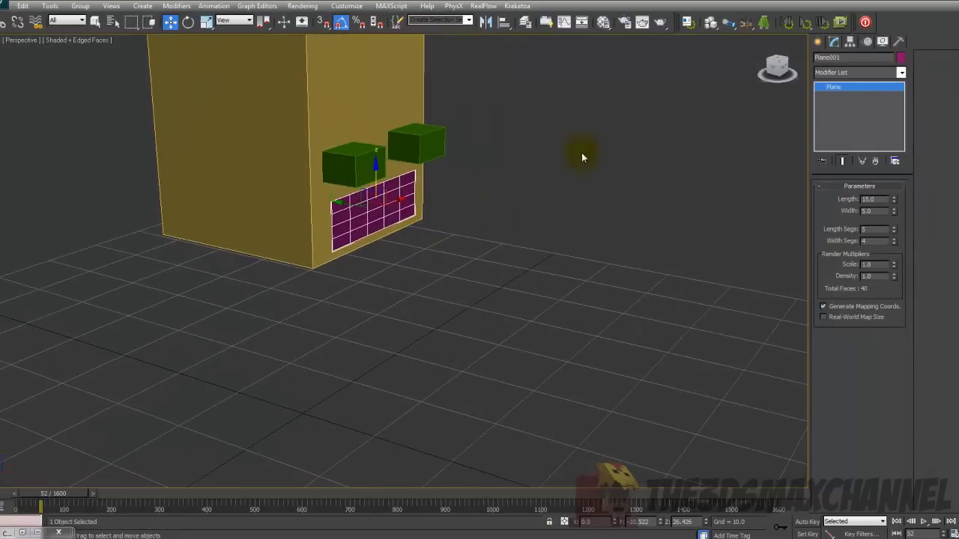
pyautogui.click(817, 41)
pyautogui.click(836, 113)
pyautogui.moveTo(473, 336); pyautogui.dragTo(473, 405)
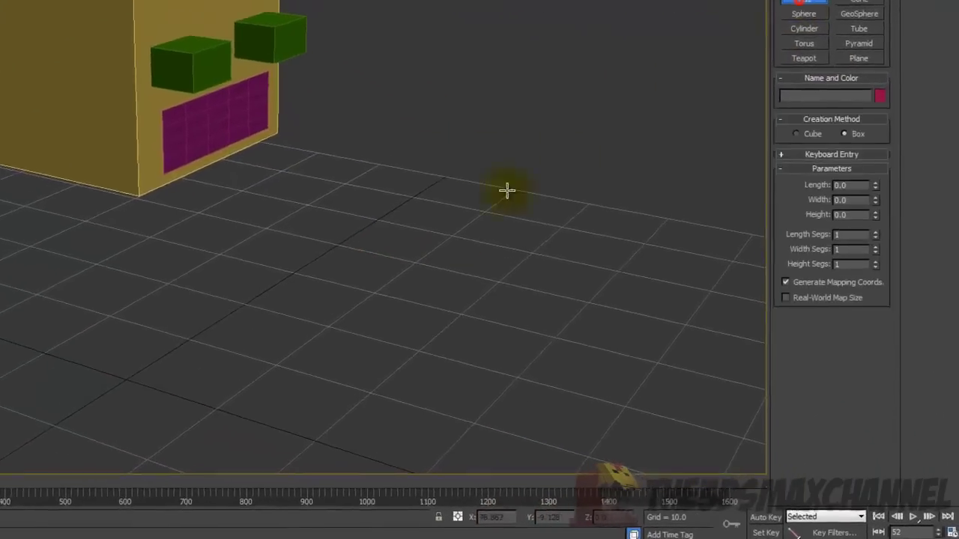
pyautogui.moveTo(307, 356); pyautogui.dragTo(307, 356)
pyautogui.click(314, 279)
# Set the new box's length to 15 and its width to 5.
pyautogui.doubleClick(839, 163)
pyautogui.click(787, 1)
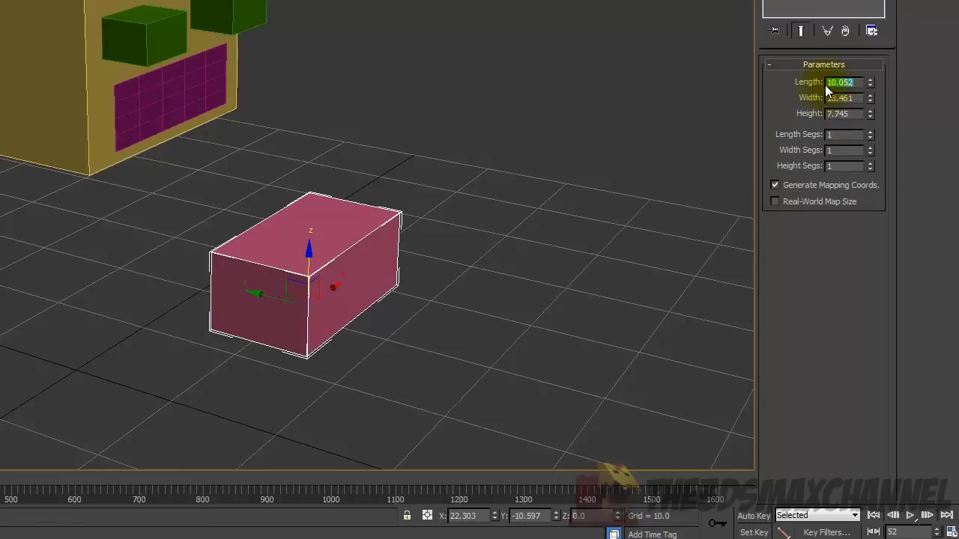
pyautogui.write('15')
pyautogui.press('Return')
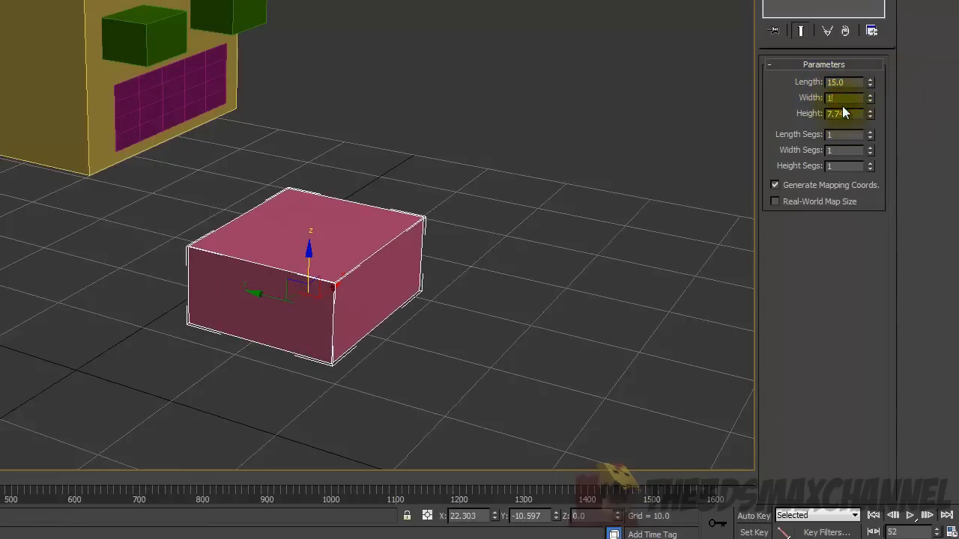
pyautogui.write('5')
pyautogui.press('Return')
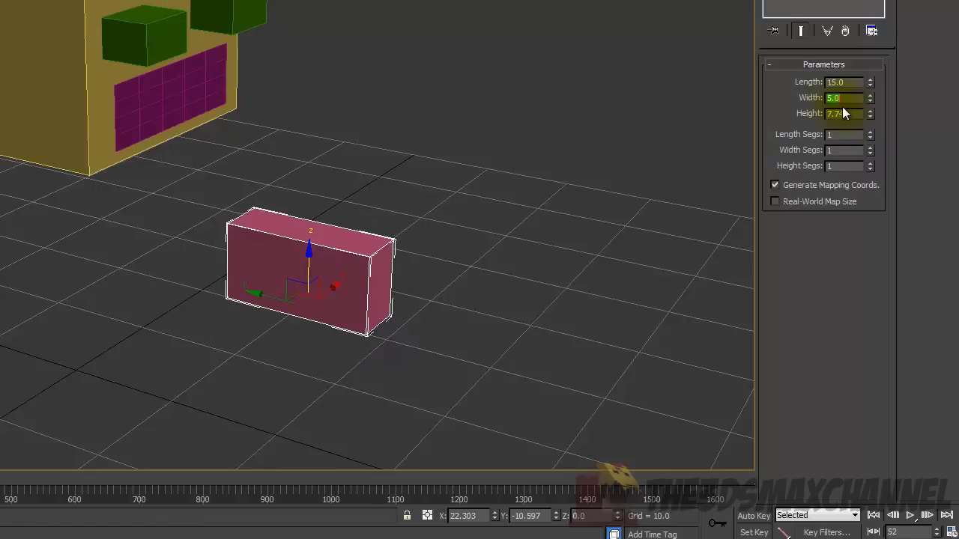
# Select the plane on the face and examine its dimensions and segments with and without edge display.
pyautogui.click(198, 102)
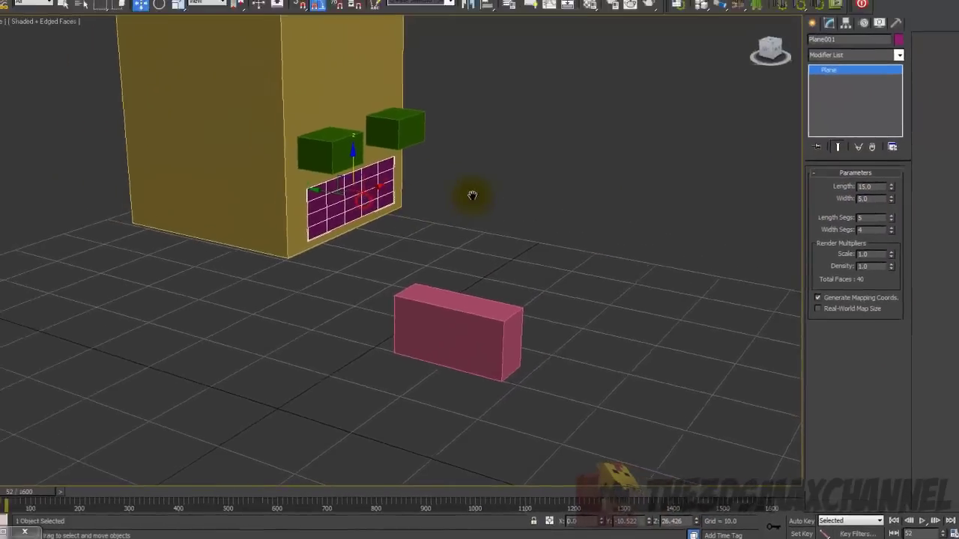
pyautogui.moveTo(317, 87); pyautogui.dragTo(335, 167, button='middle')
pyautogui.scroll(4, 336, 166)
pyautogui.scroll(-3, 495, 261)
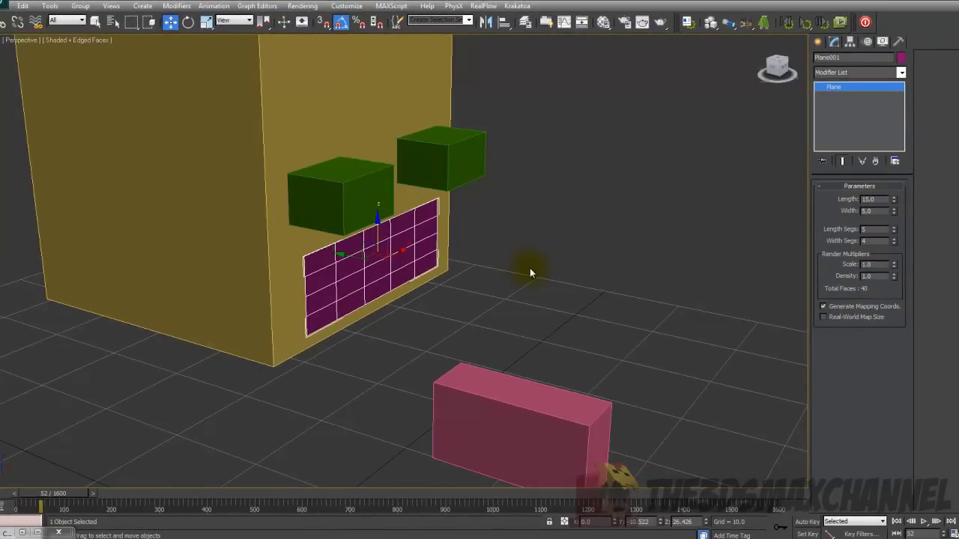
pyautogui.moveTo(617, 257); pyautogui.dragTo(644, 234, button='middle')
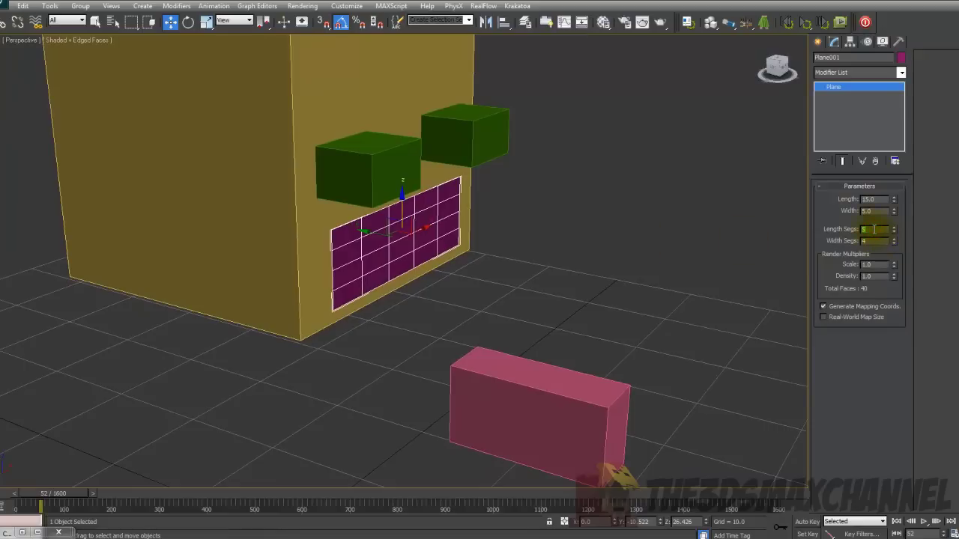
pyautogui.moveTo(566, 206); pyautogui.dragTo(625, 263, button='middle')
pyautogui.scroll(4, 533, 190)
pyautogui.press('F4')
pyautogui.press('F4')
pyautogui.scroll(-6, 536, 202)
pyautogui.scroll(3, 626, 268)
# Select the new box on the grid and reduce its height to about 5.4.
pyautogui.click(462, 311)
pyautogui.moveTo(462, 310); pyautogui.dragTo(487, 258, button='middle')
pyautogui.scroll(3, 487, 258)
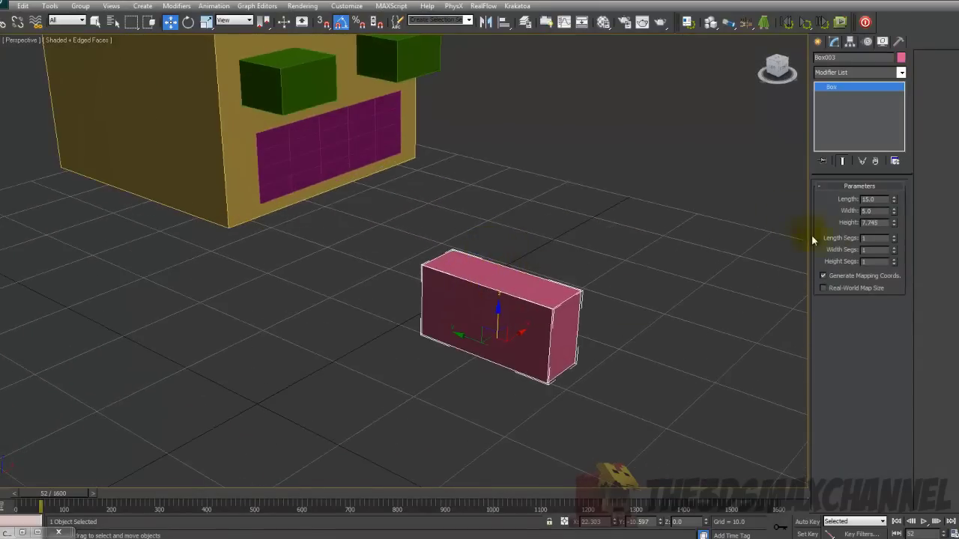
pyautogui.moveTo(894, 223); pyautogui.dragTo(892, 240)
pyautogui.moveTo(696, 239); pyautogui.dragTo(705, 236, button='middle')
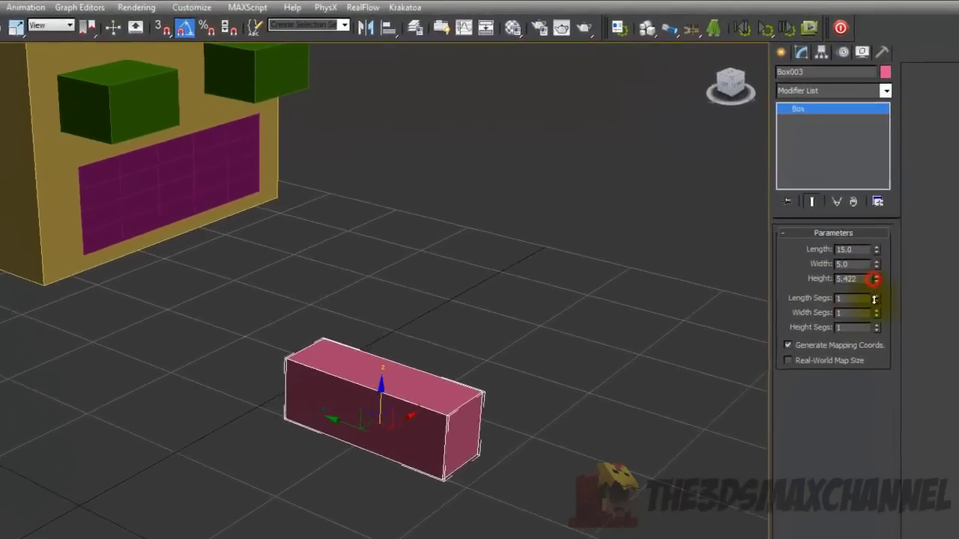
# Swap the new box's proportions by setting its length to 5 and its width to 15.
pyautogui.moveTo(869, 272)
pyautogui.mouseDown()
pyautogui.moveTo(866, 283)
pyautogui.moveTo(857, 268)
pyautogui.mouseUp()
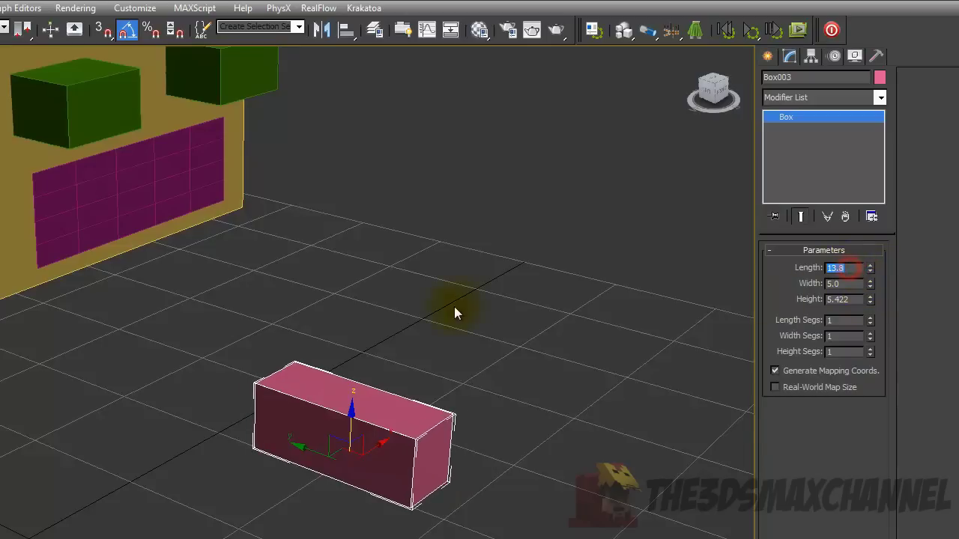
pyautogui.moveTo(474, 309); pyautogui.dragTo(481, 325, button='middle')
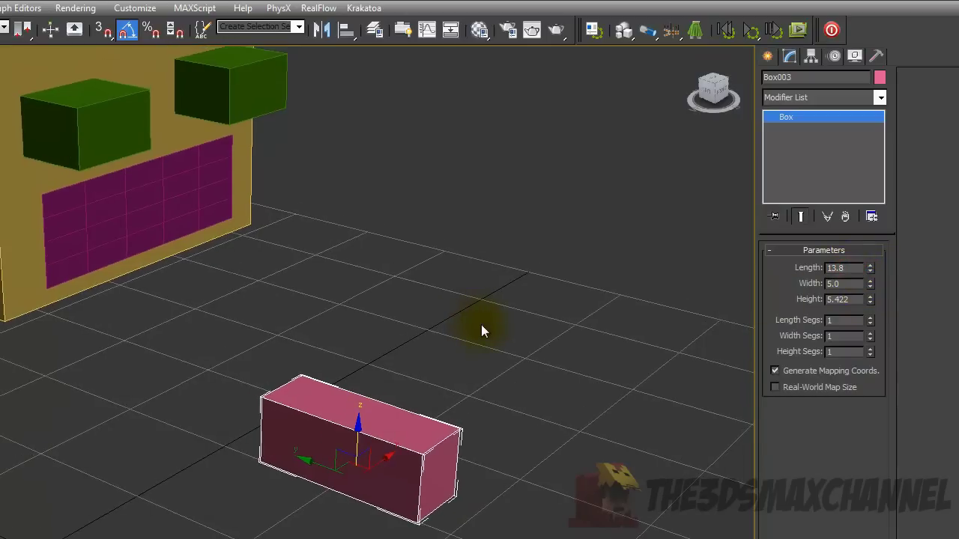
pyautogui.doubleClick(851, 271)
pyautogui.write('5')
pyautogui.press('Return')
pyautogui.doubleClick(845, 284)
pyautogui.write('15')
pyautogui.press('Return')
# Align the new box to the plane in X, Y and Z position, matching its orientation on all three axes.
pyautogui.moveTo(449, 329)
pyautogui.keyDown('alt'); pyautogui.mouseDown(button='middle')
pyautogui.moveTo(467, 337)
pyautogui.moveTo(457, 329)
pyautogui.mouseUp(button='middle'); pyautogui.keyUp('alt')
pyautogui.click(346, 31)
pyautogui.click(184, 219)
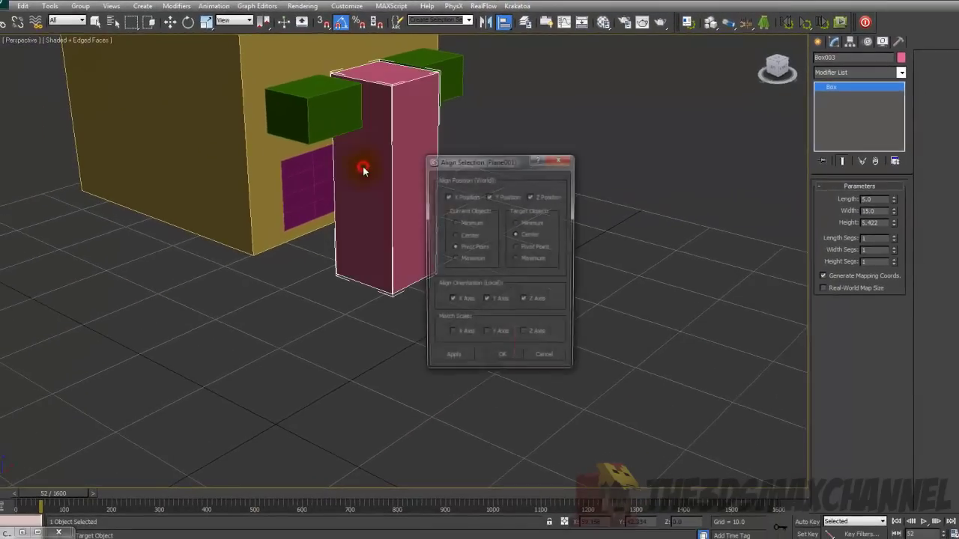
pyautogui.click(505, 362)
# Rotate the aligned box 90 degrees so its long side lies horizontally across the plane.
pyautogui.scroll(2, 445, 275)
pyautogui.moveTo(445, 276)
pyautogui.keyDown('alt'); pyautogui.mouseDown(button='middle')
pyautogui.moveTo(465, 287)
pyautogui.moveTo(386, 246)
pyautogui.moveTo(436, 269)
pyautogui.moveTo(454, 267)
pyautogui.mouseUp(button='middle'); pyautogui.keyUp('alt')
pyautogui.click(187, 24)
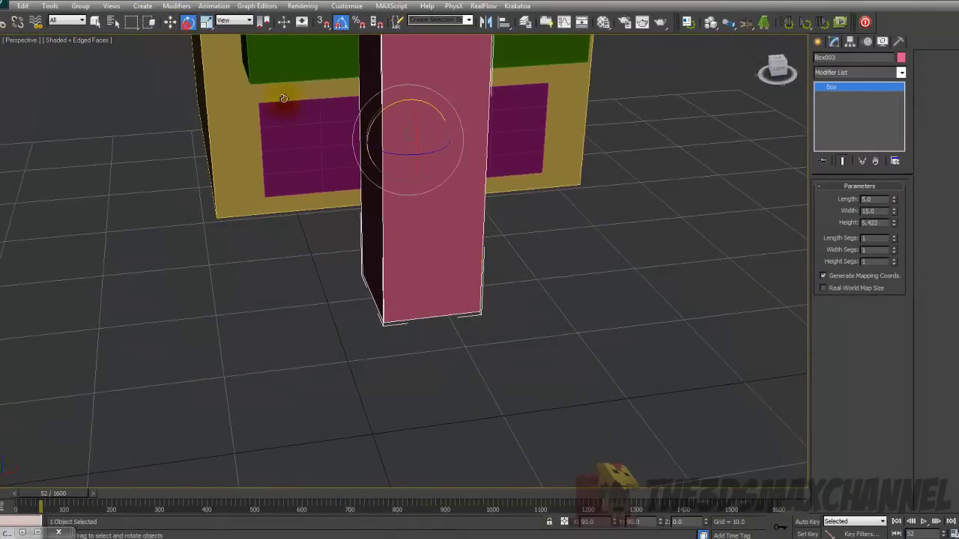
pyautogui.moveTo(391, 121); pyautogui.dragTo(359, 179, button='middle')
pyautogui.moveTo(346, 169); pyautogui.dragTo(418, 169)
pyautogui.keyDown('alt'); pyautogui.moveTo(421, 168); pyautogui.dragTo(489, 204, button='middle'); pyautogui.keyUp('alt')
# In the left view, move the long box into the head's front face, to about Y -9.0.
pyautogui.press('f')
pyautogui.scroll(5, 489, 204)
pyautogui.press('l')
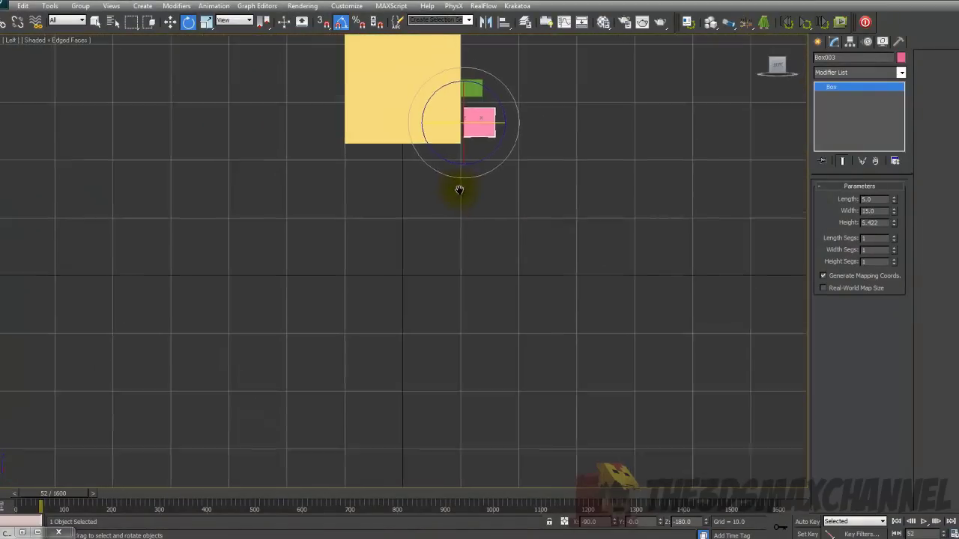
pyautogui.scroll(4, 459, 188)
pyautogui.press('w')
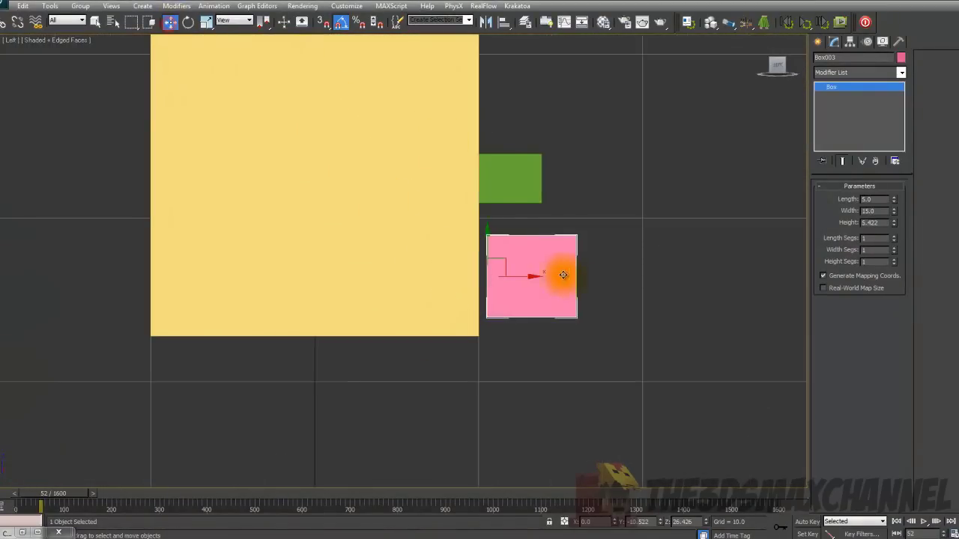
pyautogui.moveTo(514, 272); pyautogui.dragTo(493, 269)
pyautogui.press('F3')
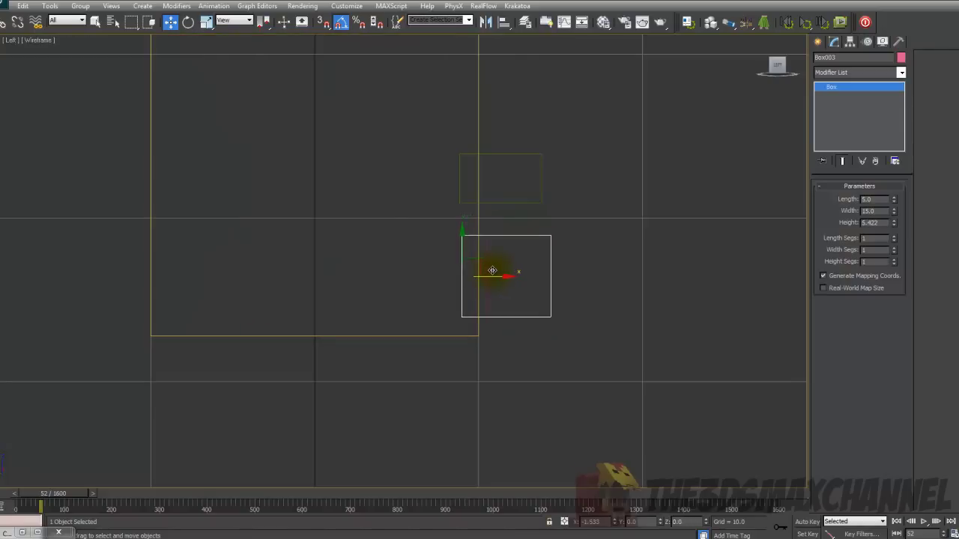
pyautogui.press('F3')
pyautogui.scroll(3, 497, 255)
pyautogui.press('F3')
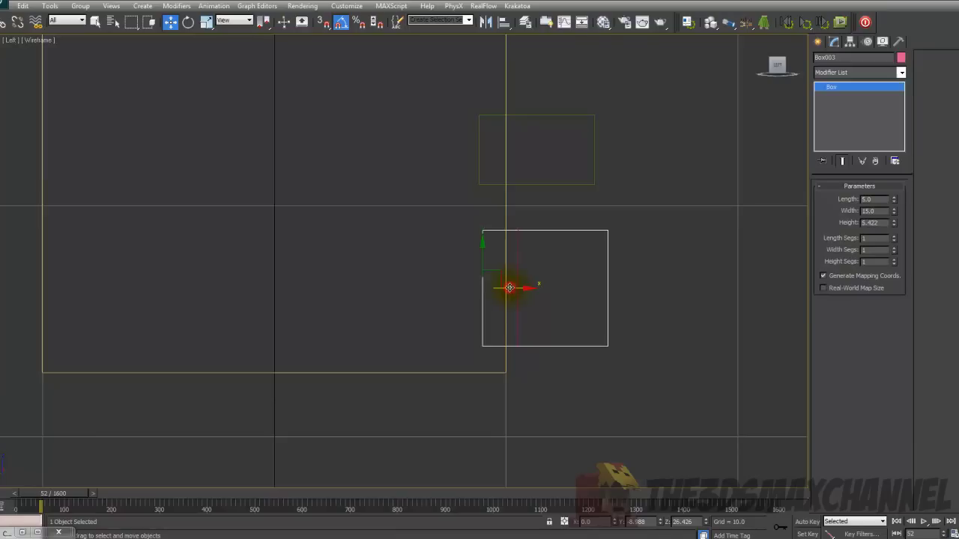
# Examine in perspective how the long box overlaps the head, in both wireframe and shaded display.
pyautogui.press('p')
pyautogui.keyDown('alt'); pyautogui.moveTo(544, 263); pyautogui.dragTo(546, 262, button='middle'); pyautogui.keyUp('alt')
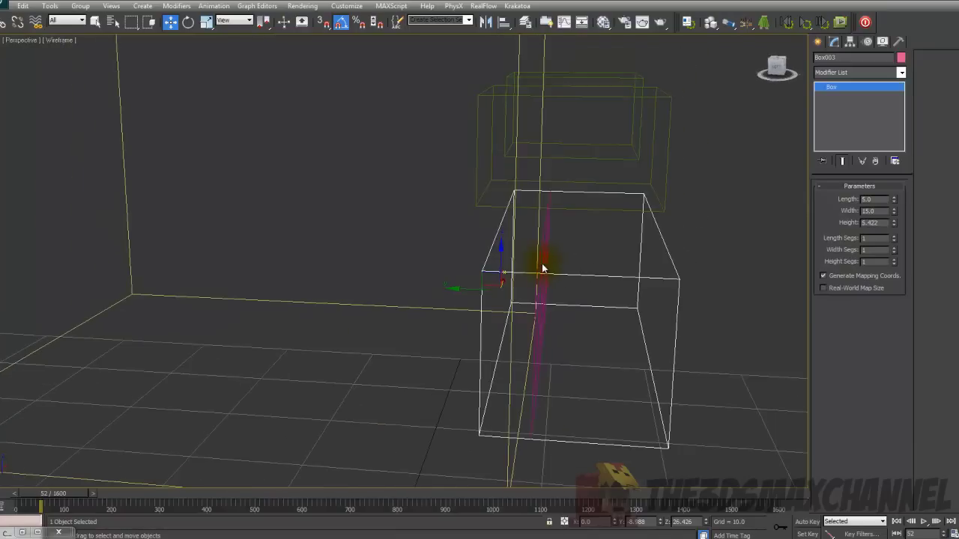
pyautogui.press('F3')
pyautogui.scroll(-5, 542, 262)
pyautogui.moveTo(533, 222)
pyautogui.keyDown('alt'); pyautogui.mouseDown(button='middle')
pyautogui.moveTo(513, 223)
pyautogui.moveTo(534, 227)
pyautogui.mouseUp(button='middle'); pyautogui.keyUp('alt')
pyautogui.press('F3')
pyautogui.press('F3')
pyautogui.moveTo(489, 161)
pyautogui.keyDown('alt'); pyautogui.mouseDown(button='middle')
pyautogui.moveTo(516, 194)
pyautogui.moveTo(374, 189)
pyautogui.mouseUp(button='middle'); pyautogui.keyUp('alt')
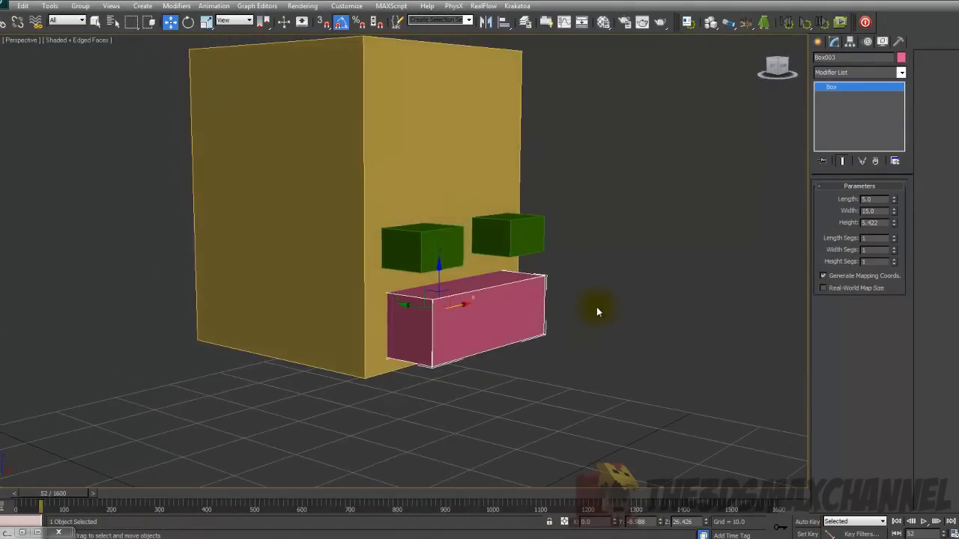
# Subtract the two small eye boxes and the long mouth box from the tall head box with ProBoolean.
pyautogui.click(267, 191)
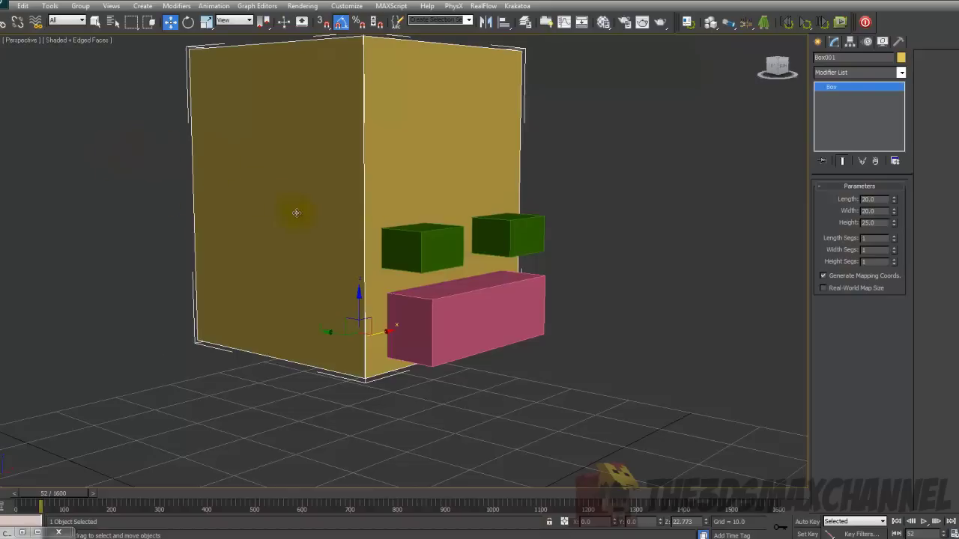
pyautogui.click(818, 42)
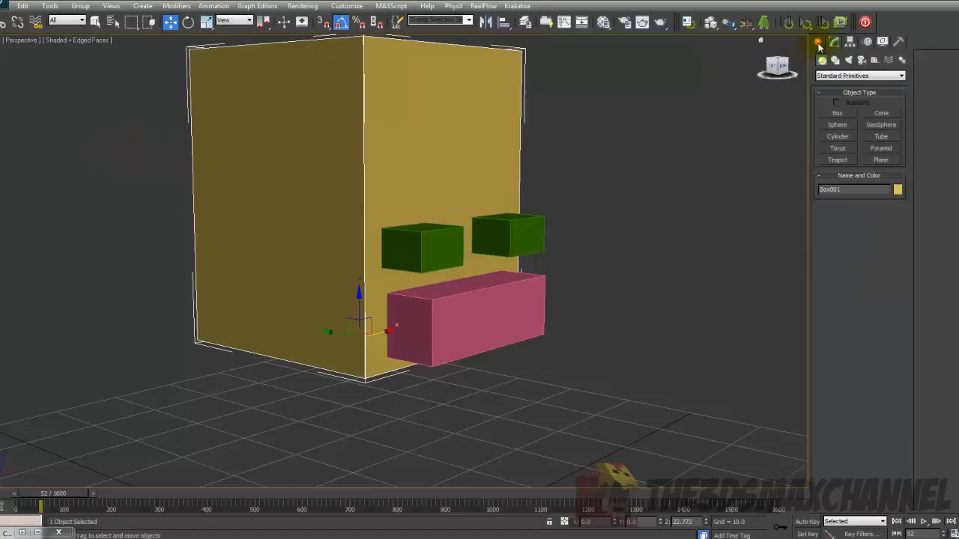
pyautogui.click(822, 63)
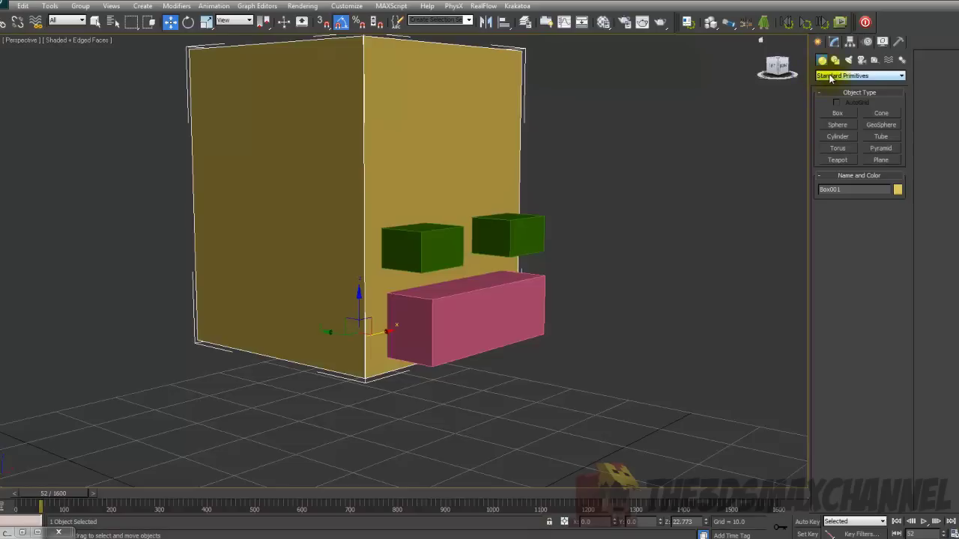
pyautogui.click(830, 77)
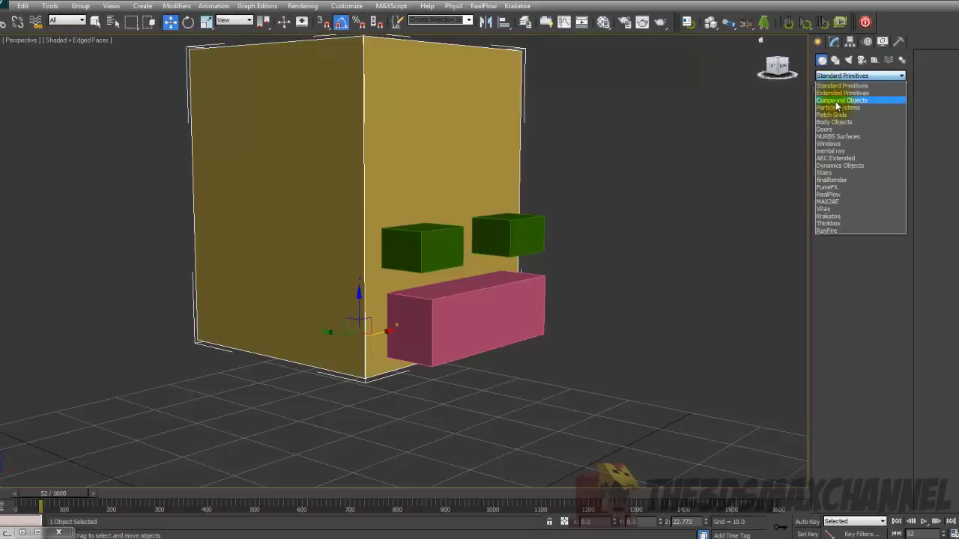
pyautogui.click(835, 102)
pyautogui.moveTo(675, 179)
pyautogui.mouseDown(button='middle')
pyautogui.moveTo(702, 188)
pyautogui.moveTo(704, 166)
pyautogui.moveTo(680, 175)
pyautogui.mouseUp(button='middle')
pyautogui.click(838, 173)
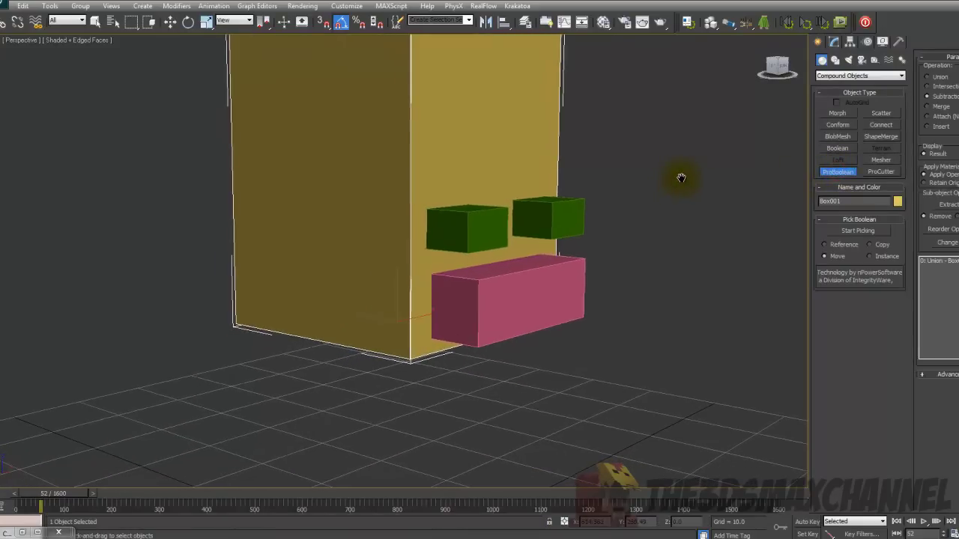
pyautogui.click(852, 233)
pyautogui.moveTo(654, 220); pyautogui.dragTo(631, 226, button='middle')
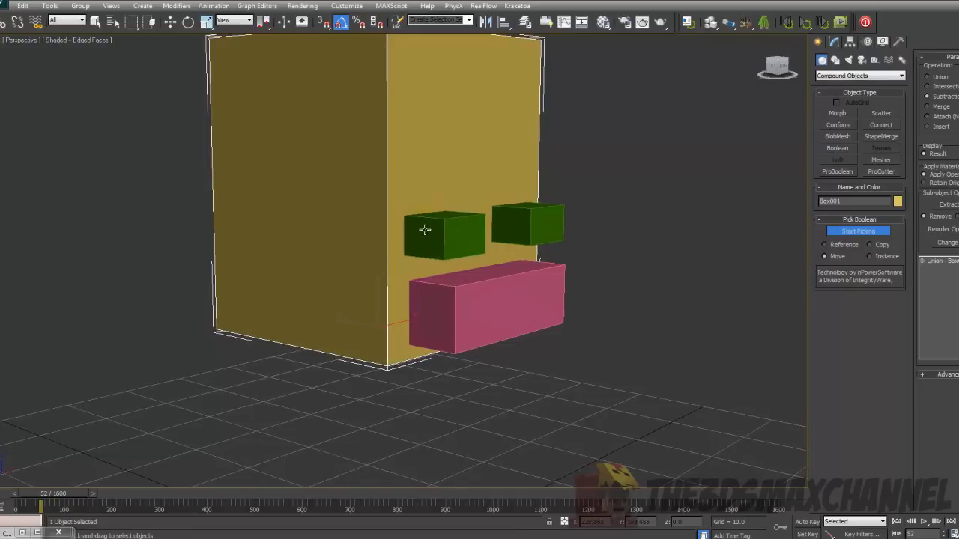
pyautogui.click(424, 231)
pyautogui.click(455, 304)
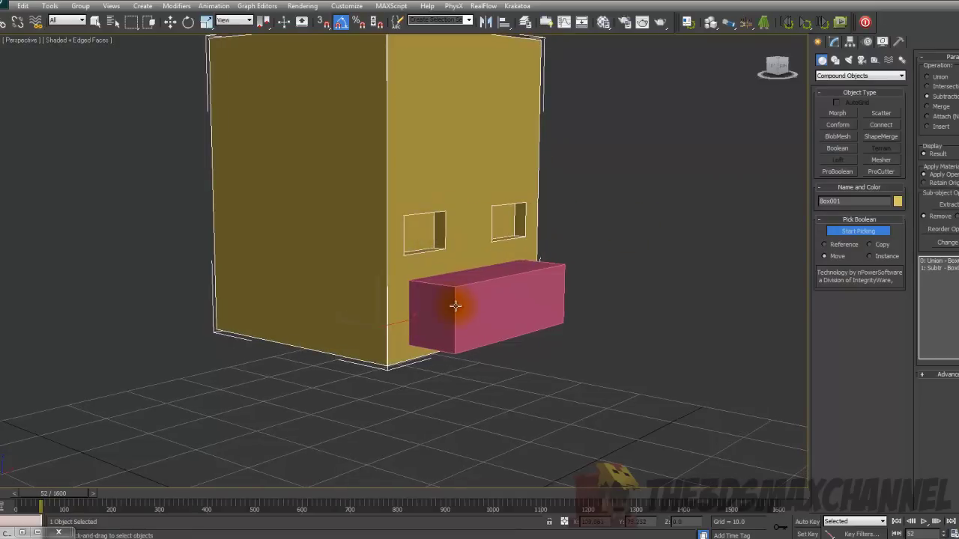
pyautogui.moveTo(508, 272)
pyautogui.mouseDown(button='middle')
pyautogui.moveTo(515, 268)
pyautogui.moveTo(420, 263)
pyautogui.moveTo(443, 246)
pyautogui.moveTo(535, 270)
pyautogui.moveTo(492, 274)
pyautogui.moveTo(507, 239)
pyautogui.mouseUp(button='middle')
pyautogui.press('F4')
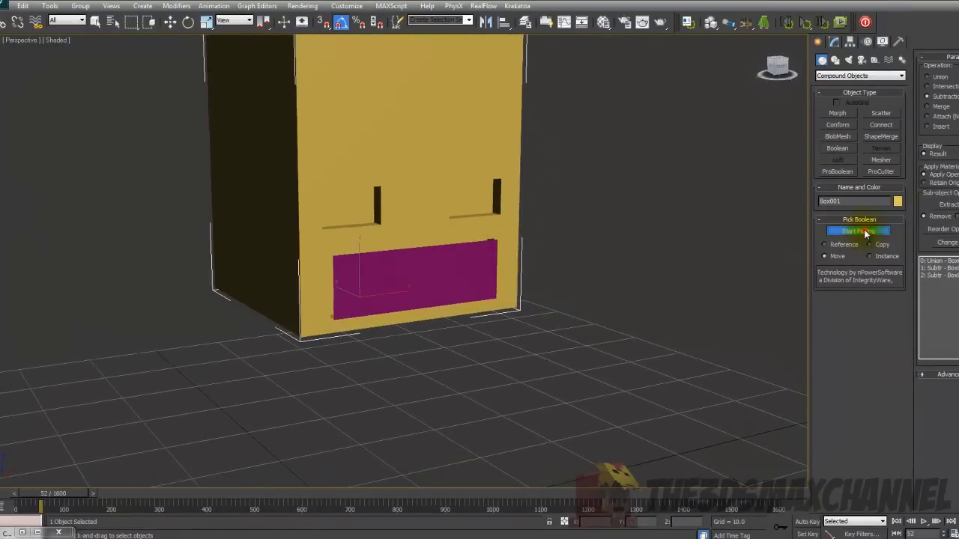
pyautogui.click(864, 230)
# Select the plane over the mouth opening and move it along Y away from the face, to about -19.7.
pyautogui.click(434, 258)
pyautogui.click(833, 43)
pyautogui.press('w')
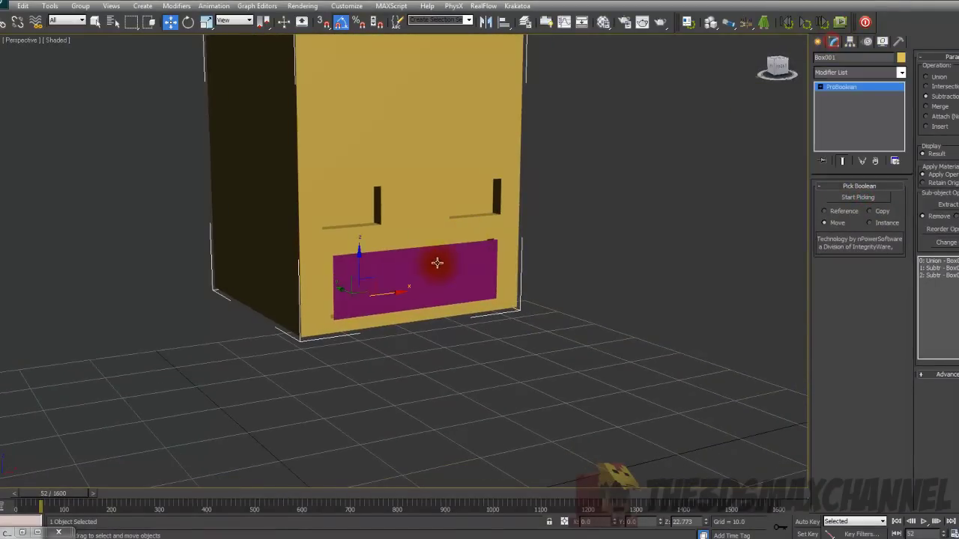
pyautogui.click(437, 262)
pyautogui.keyDown('alt'); pyautogui.moveTo(438, 263); pyautogui.dragTo(468, 266, button='middle'); pyautogui.keyUp('alt')
pyautogui.moveTo(396, 273); pyautogui.dragTo(407, 276)
# Examine the eye and mouth cavities cut into the head from several angles and in different display modes.
pyautogui.keyDown('alt'); pyautogui.moveTo(406, 275); pyautogui.dragTo(327, 181, button='middle'); pyautogui.keyUp('alt')
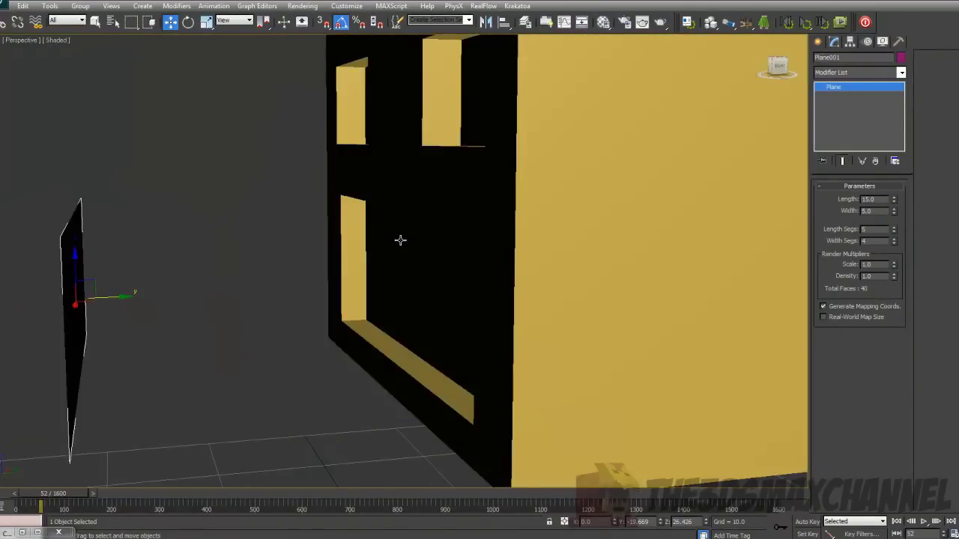
pyautogui.press('F4')
pyautogui.moveTo(447, 238)
pyautogui.keyDown('alt'); pyautogui.mouseDown(button='middle')
pyautogui.moveTo(492, 229)
pyautogui.moveTo(404, 201)
pyautogui.moveTo(529, 347)
pyautogui.moveTo(487, 203)
pyautogui.moveTo(594, 242)
pyautogui.moveTo(535, 214)
pyautogui.moveTo(595, 224)
pyautogui.moveTo(692, 214)
pyautogui.moveTo(635, 233)
pyautogui.moveTo(652, 197)
pyautogui.moveTo(671, 185)
pyautogui.mouseUp(button='middle'); pyautogui.keyUp('alt')
pyautogui.scroll(3, 529, 347)
pyautogui.press('F3')
pyautogui.press('F3')
pyautogui.press('F4')
pyautogui.scroll(-4, 487, 203)
pyautogui.press('F4')
pyautogui.scroll(4, 575, 214)
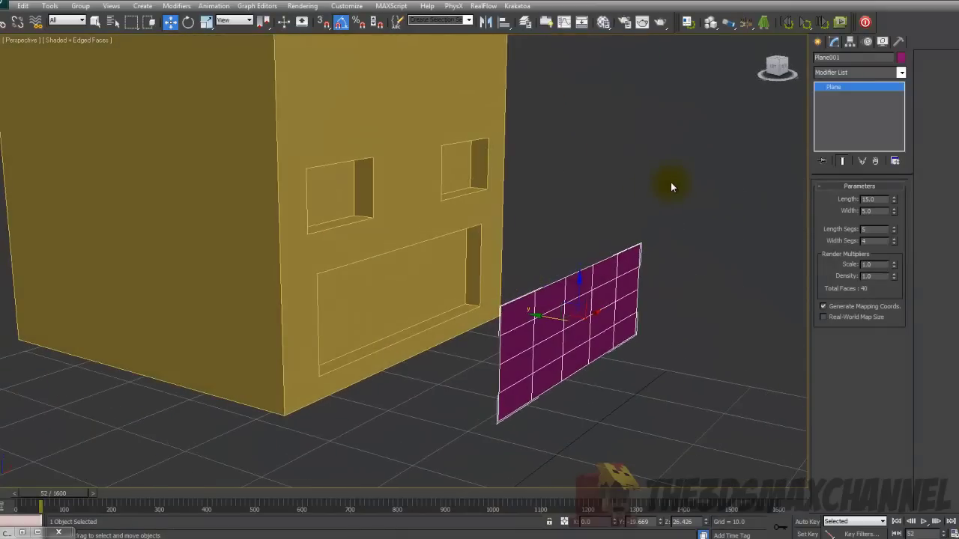
pyautogui.keyDown('alt'); pyautogui.moveTo(694, 169); pyautogui.dragTo(582, 177, button='middle'); pyautogui.keyUp('alt')
pyautogui.scroll(-3, 560, 263)
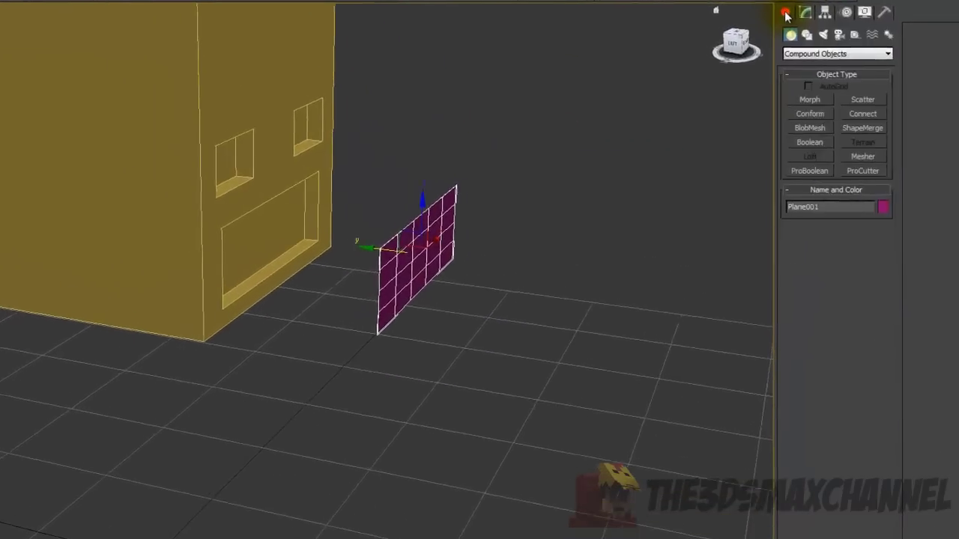
# Draw a thin box on the grid in front of the head, about 0.8 long, 19.2 wide and 1.4 high.
pyautogui.click(778, 44)
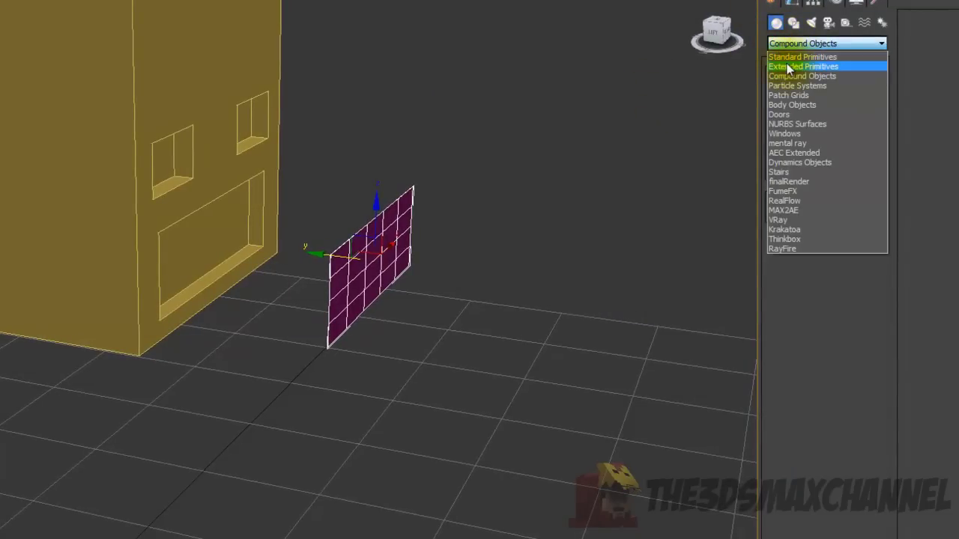
pyautogui.click(791, 58)
pyautogui.click(796, 93)
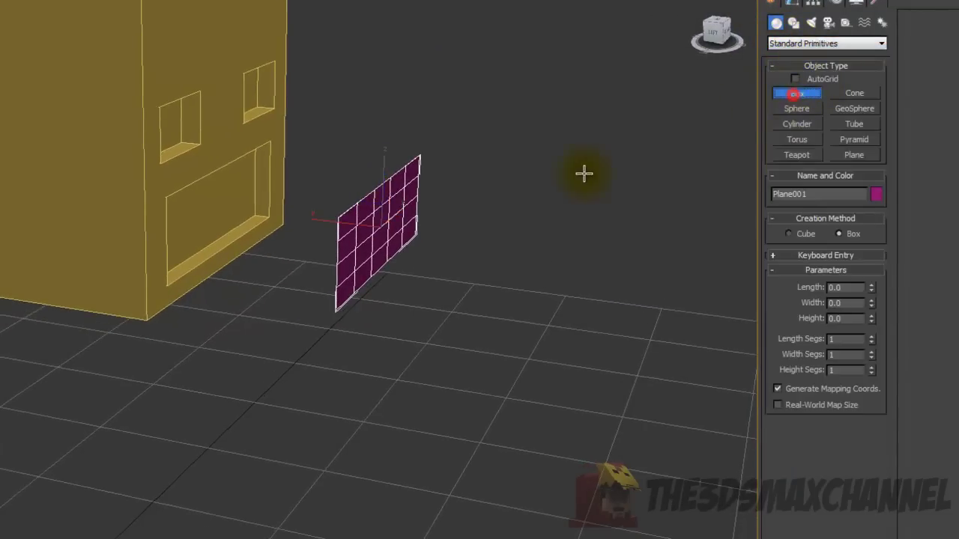
pyautogui.keyDown('alt'); pyautogui.moveTo(556, 191); pyautogui.dragTo(460, 209, button='middle'); pyautogui.keyUp('alt')
pyautogui.moveTo(487, 478); pyautogui.dragTo(232, 487)
pyautogui.click(232, 472)
pyautogui.keyDown('alt'); pyautogui.moveTo(266, 443); pyautogui.dragTo(304, 460, button='middle'); pyautogui.keyUp('alt')
pyautogui.keyDown('alt'); pyautogui.moveTo(475, 101); pyautogui.dragTo(435, 27, button='middle'); pyautogui.keyUp('alt')
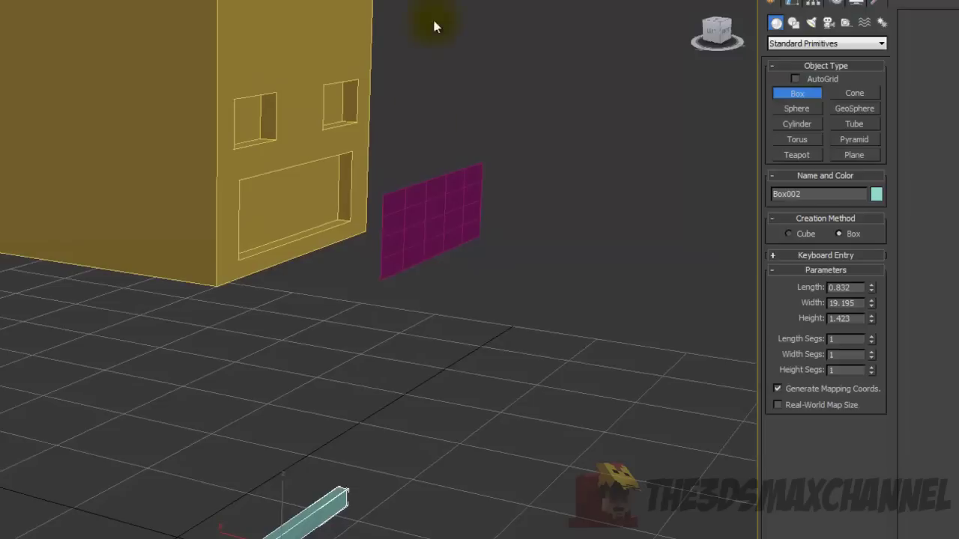
# Align the thin box to the centre of the head and move it along Y out in front of the face.
pyautogui.click(221, 225)
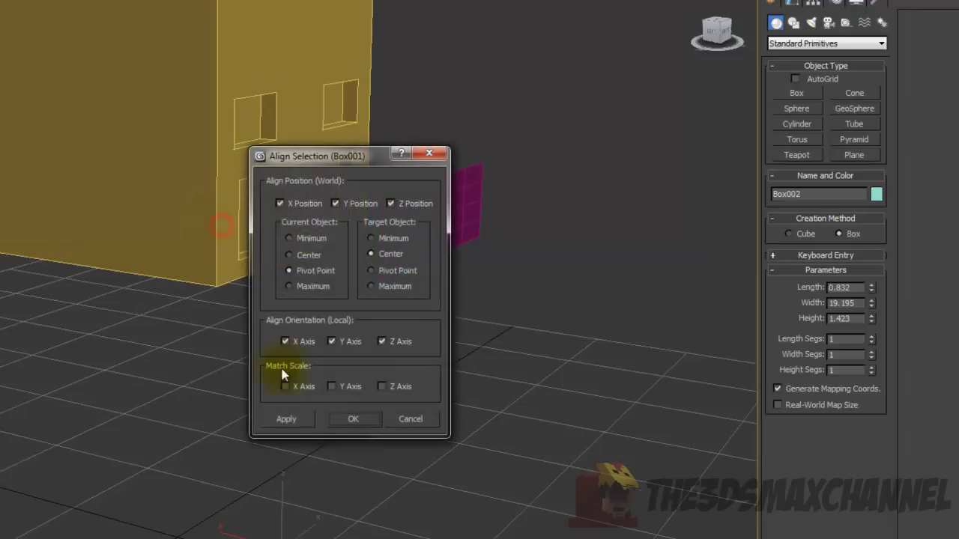
pyautogui.click(345, 416)
pyautogui.moveTo(177, 62); pyautogui.dragTo(295, 80)
pyautogui.moveTo(300, 95); pyautogui.dragTo(204, 152, button='middle')
pyautogui.scroll(3, 253, 235)
pyautogui.keyDown('alt'); pyautogui.moveTo(263, 150); pyautogui.dragTo(199, 146, button='middle'); pyautogui.keyUp('alt')
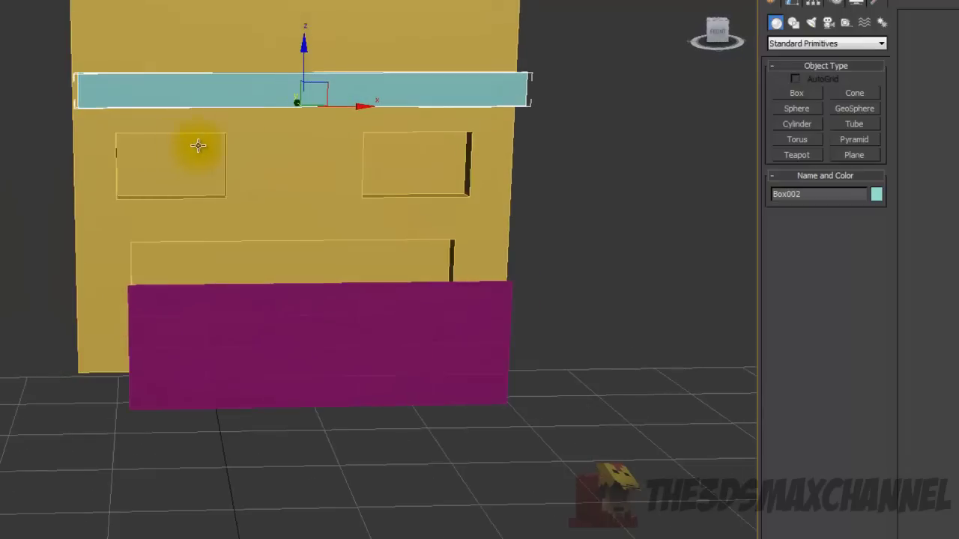
# Set the thin box's width to 15.
pyautogui.click(798, 3)
pyautogui.keyDown('alt'); pyautogui.moveTo(559, 128); pyautogui.dragTo(666, 168, button='middle'); pyautogui.keyUp('alt')
pyautogui.moveTo(872, 221); pyautogui.dragTo(866, 230)
pyautogui.write('15')
pyautogui.press('Return')
# Move the thin box down into the lower part of the mouth opening, to about Y -9.65 and Z 24.2.
pyautogui.moveTo(428, 197); pyautogui.dragTo(478, 193, button='middle')
pyautogui.moveTo(314, 98); pyautogui.dragTo(253, 75)
pyautogui.moveTo(292, 47); pyautogui.dragTo(292, 247)
pyautogui.keyDown('alt'); pyautogui.moveTo(322, 287); pyautogui.dragTo(357, 258, button='middle'); pyautogui.keyUp('alt')
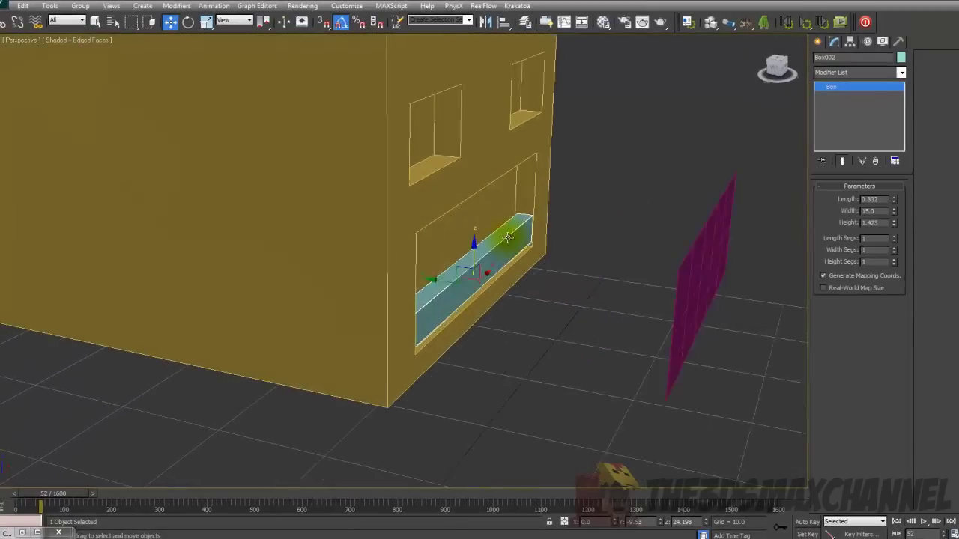
pyautogui.scroll(3, 507, 238)
pyautogui.keyDown('alt'); pyautogui.moveTo(508, 237); pyautogui.dragTo(465, 209, button='middle'); pyautogui.keyUp('alt')
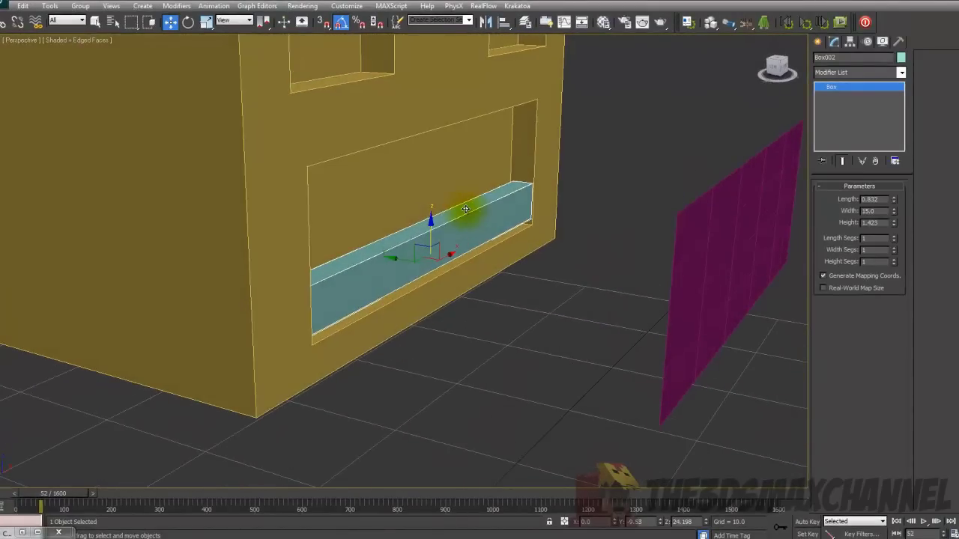
pyautogui.keyDown('alt'); pyautogui.moveTo(466, 208); pyautogui.dragTo(461, 229, button='middle'); pyautogui.keyUp('alt')
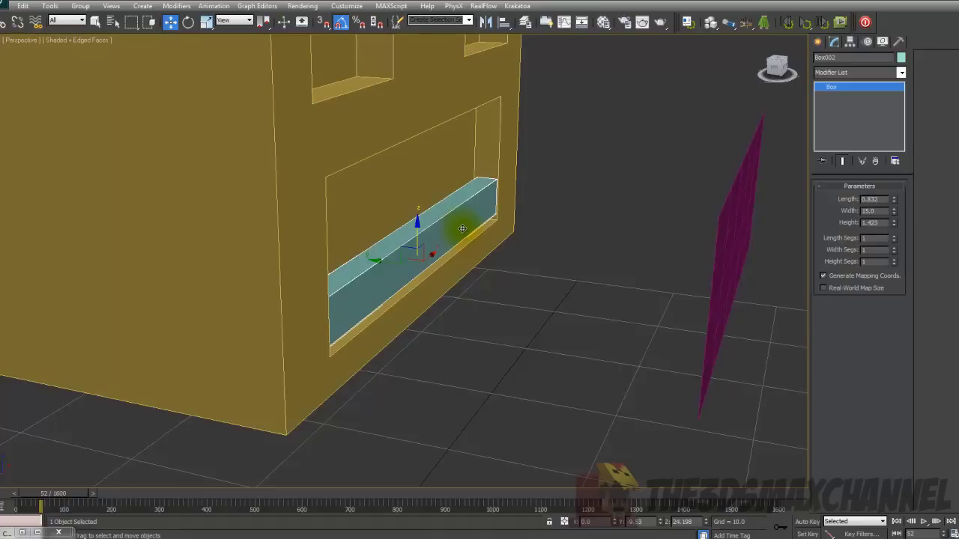
pyautogui.moveTo(384, 262); pyautogui.dragTo(387, 263)
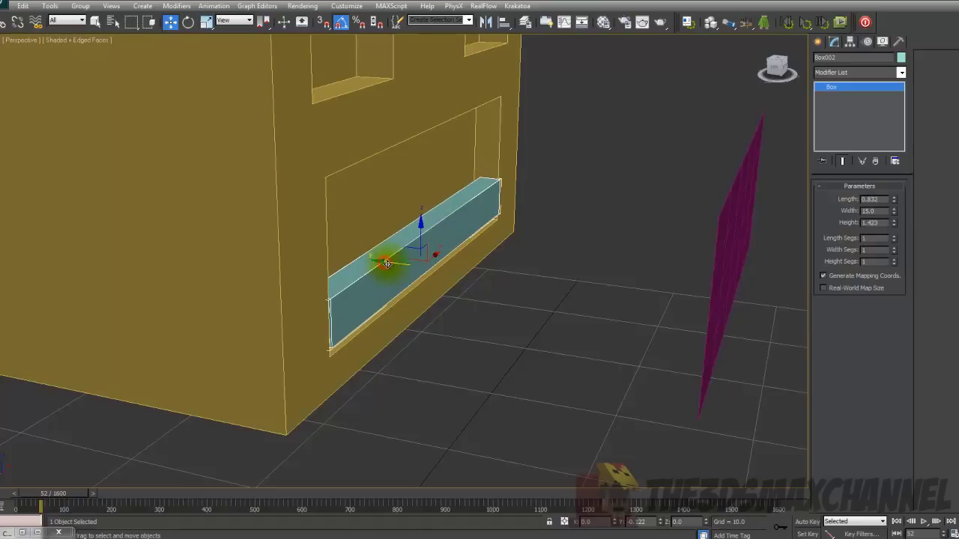
pyautogui.keyDown('alt'); pyautogui.moveTo(462, 267); pyautogui.dragTo(461, 306, button='middle'); pyautogui.keyUp('alt')
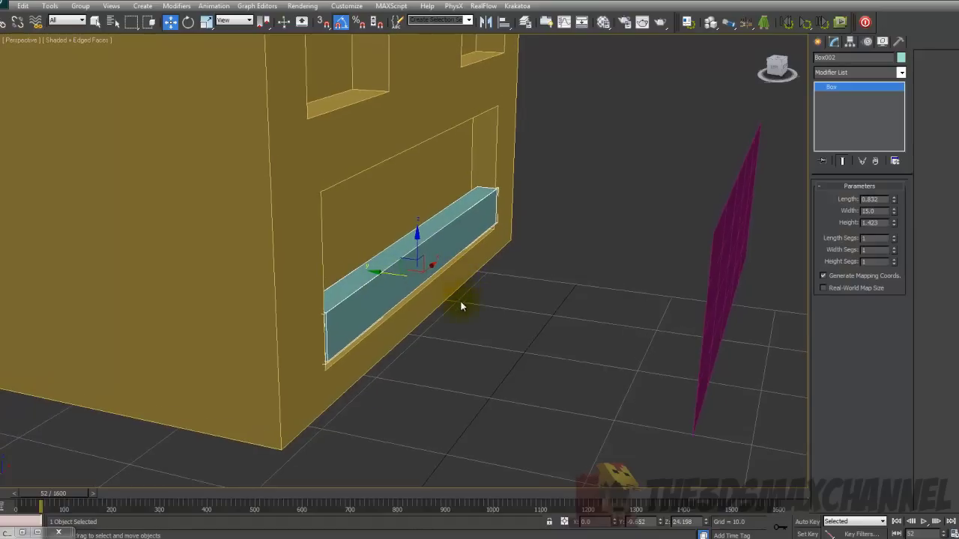
# Set the thin mouth box's height to about 1.637 and its length to 0.5.
pyautogui.moveTo(510, 273)
pyautogui.keyDown('alt'); pyautogui.mouseDown(button='middle')
pyautogui.moveTo(374, 272)
pyautogui.moveTo(545, 271)
pyautogui.moveTo(631, 223)
pyautogui.moveTo(616, 282)
pyautogui.moveTo(574, 283)
pyautogui.moveTo(564, 305)
pyautogui.moveTo(577, 267)
pyautogui.moveTo(608, 236)
pyautogui.moveTo(573, 250)
pyautogui.moveTo(555, 240)
pyautogui.moveTo(589, 234)
pyautogui.mouseUp(button='middle'); pyautogui.keyUp('alt')
pyautogui.press('F4')
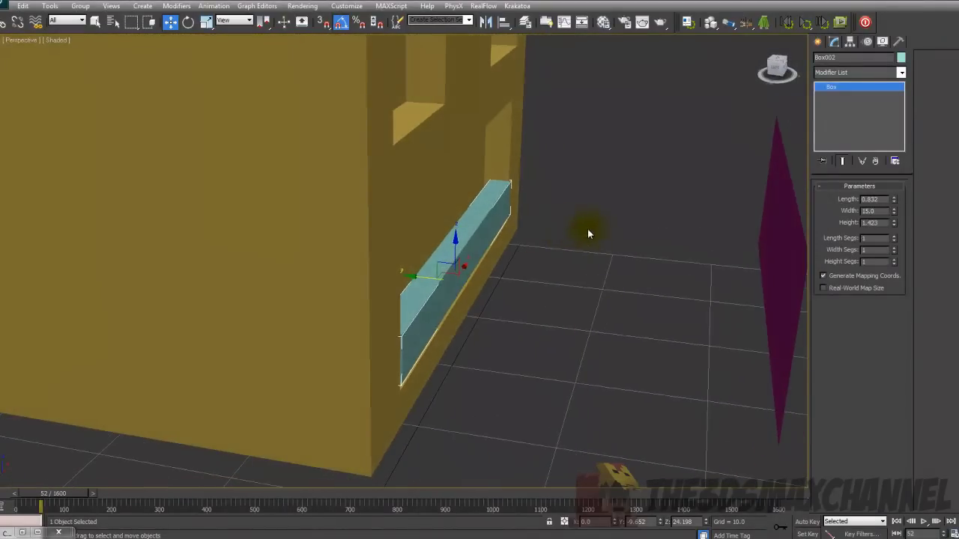
pyautogui.moveTo(894, 230); pyautogui.dragTo(891, 213)
pyautogui.moveTo(625, 206)
pyautogui.keyDown('alt'); pyautogui.mouseDown(button='middle')
pyautogui.moveTo(514, 185)
pyautogui.moveTo(633, 208)
pyautogui.mouseUp(button='middle'); pyautogui.keyUp('alt')
pyautogui.press('F4')
pyautogui.moveTo(893, 200); pyautogui.dragTo(891, 216)
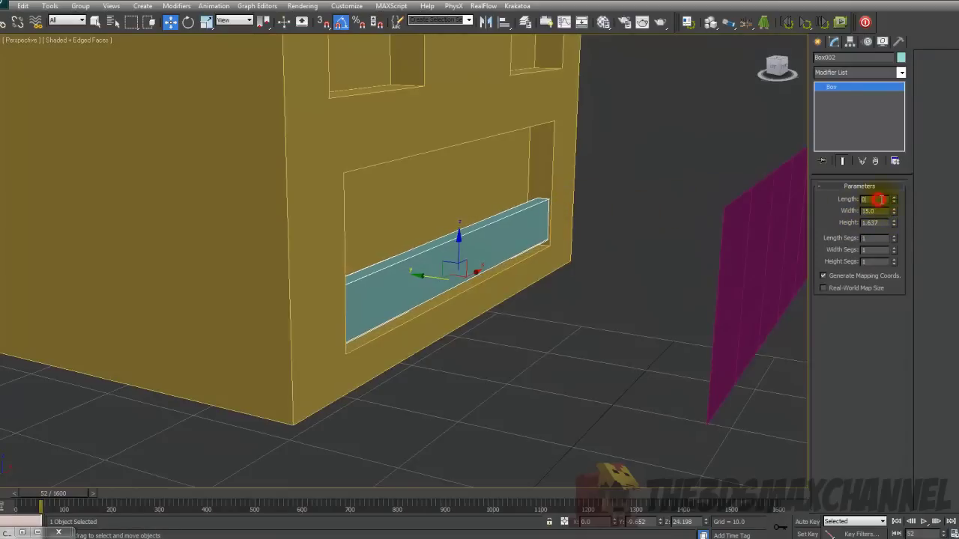
# Lower the thin box to the mouth opening's bottom edge, at about Z 23.8, and give it 2 height segments.
pyautogui.moveTo(575, 195)
pyautogui.keyDown('alt'); pyautogui.mouseDown(button='middle')
pyautogui.moveTo(589, 208)
pyautogui.moveTo(516, 207)
pyautogui.moveTo(569, 205)
pyautogui.moveTo(577, 179)
pyautogui.moveTo(566, 179)
pyautogui.mouseUp(button='middle'); pyautogui.keyUp('alt')
pyautogui.moveTo(461, 248); pyautogui.dragTo(465, 258)
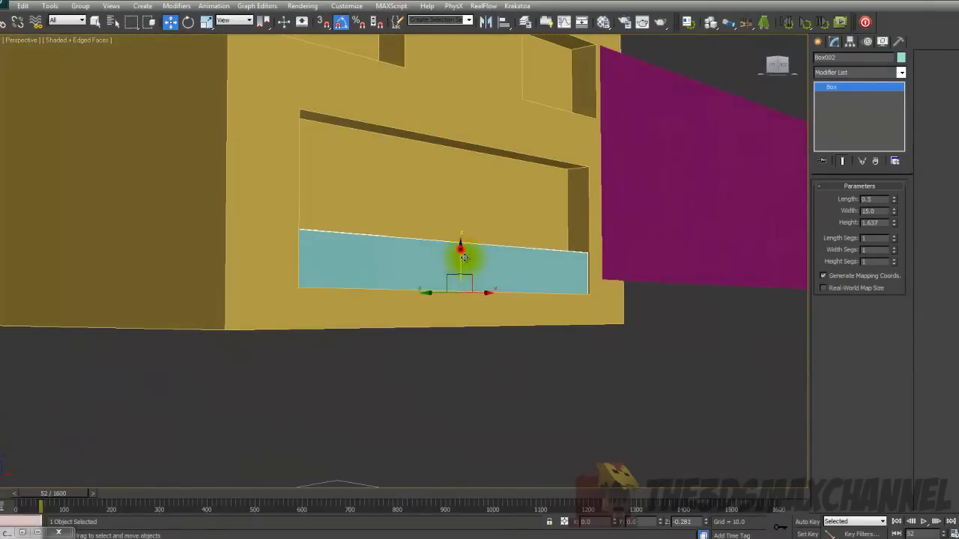
pyautogui.moveTo(465, 259)
pyautogui.keyDown('alt'); pyautogui.mouseDown(button='middle')
pyautogui.moveTo(514, 280)
pyautogui.moveTo(514, 293)
pyautogui.moveTo(449, 304)
pyautogui.moveTo(449, 262)
pyautogui.moveTo(507, 262)
pyautogui.mouseUp(button='middle'); pyautogui.keyUp('alt')
pyautogui.press('F4')
pyautogui.press('F4')
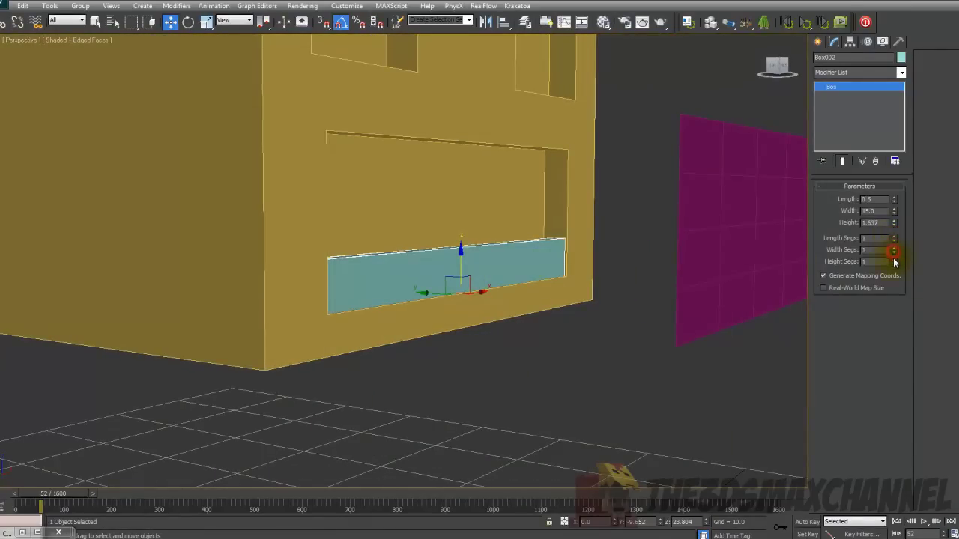
pyautogui.moveTo(610, 243); pyautogui.dragTo(786, 243, button='middle')
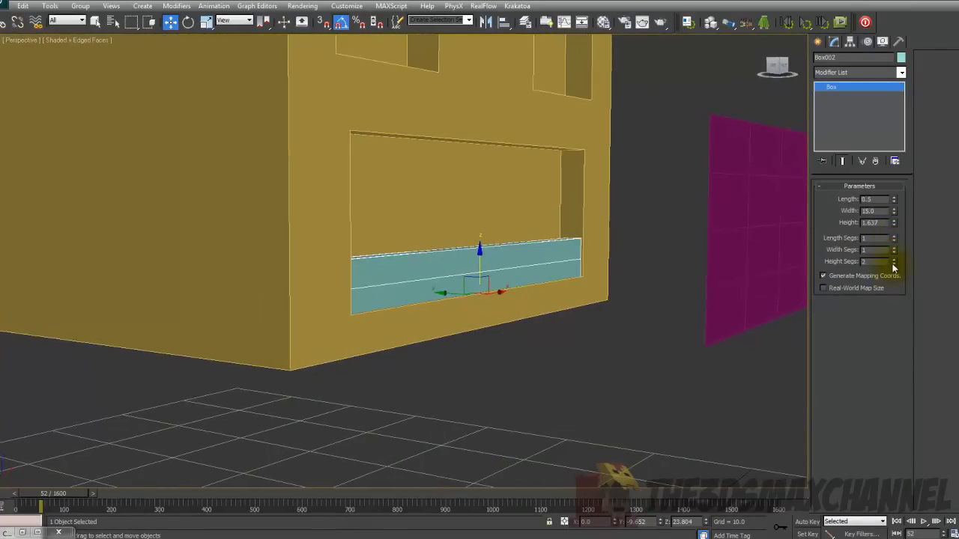
# Clone the thin box about 3.5 upward along Z to the upper edge of the mouth opening.
pyautogui.keyDown('alt'); pyautogui.moveTo(554, 228); pyautogui.dragTo(584, 223, button='middle'); pyautogui.keyUp('alt')
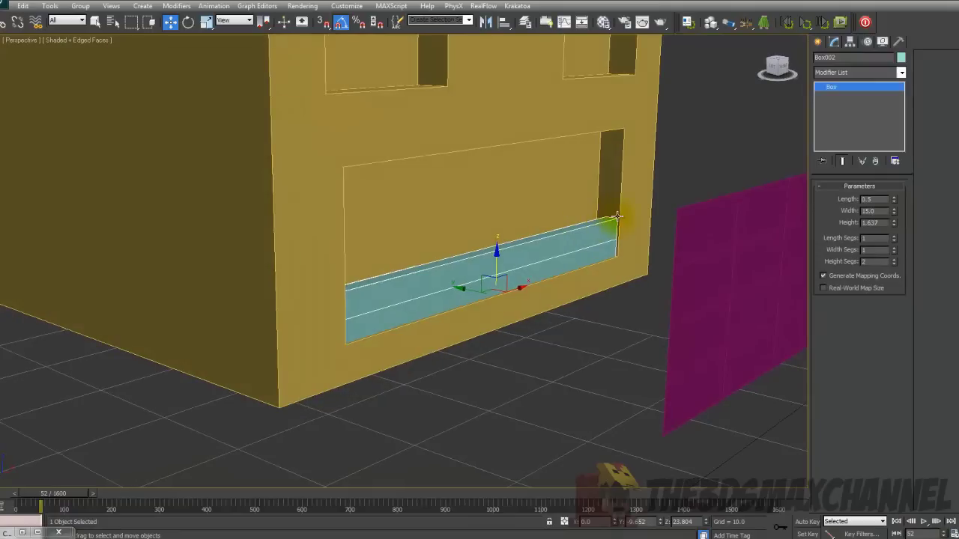
pyautogui.keyDown('alt'); pyautogui.moveTo(593, 219); pyautogui.dragTo(529, 325, button='middle'); pyautogui.keyUp('alt')
pyautogui.keyDown('shift'); pyautogui.moveTo(522, 327); pyautogui.dragTo(517, 191); pyautogui.keyUp('shift')
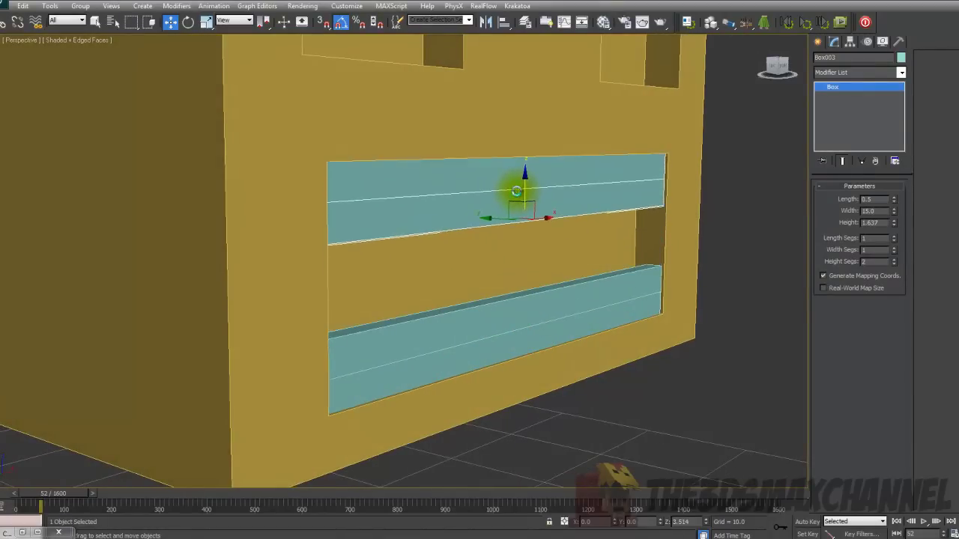
pyautogui.press('Return')
# Select both thin boxes in the mouth and change their object color to white.
pyautogui.moveTo(603, 194); pyautogui.dragTo(584, 191, button='middle')
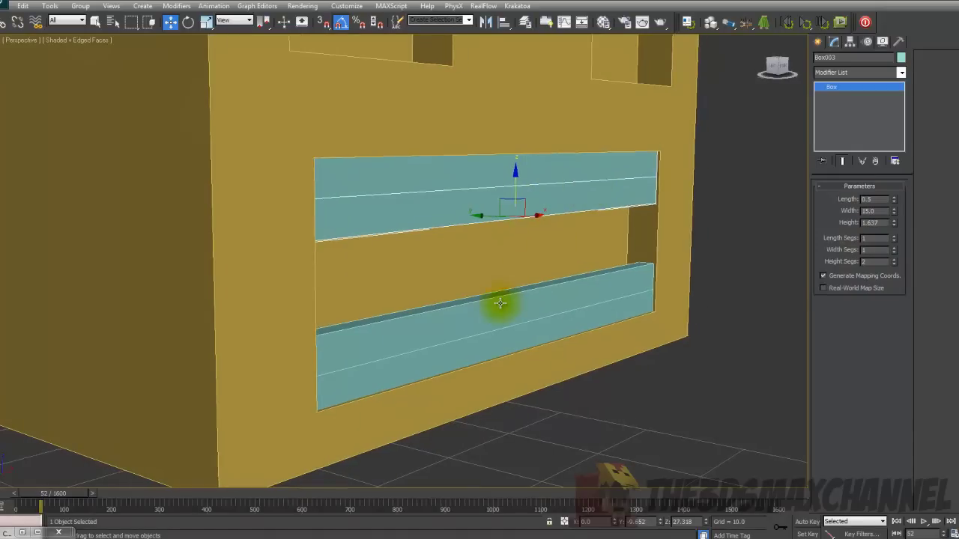
pyautogui.keyDown('ctrl'); pyautogui.click(500, 302); pyautogui.keyUp('ctrl')
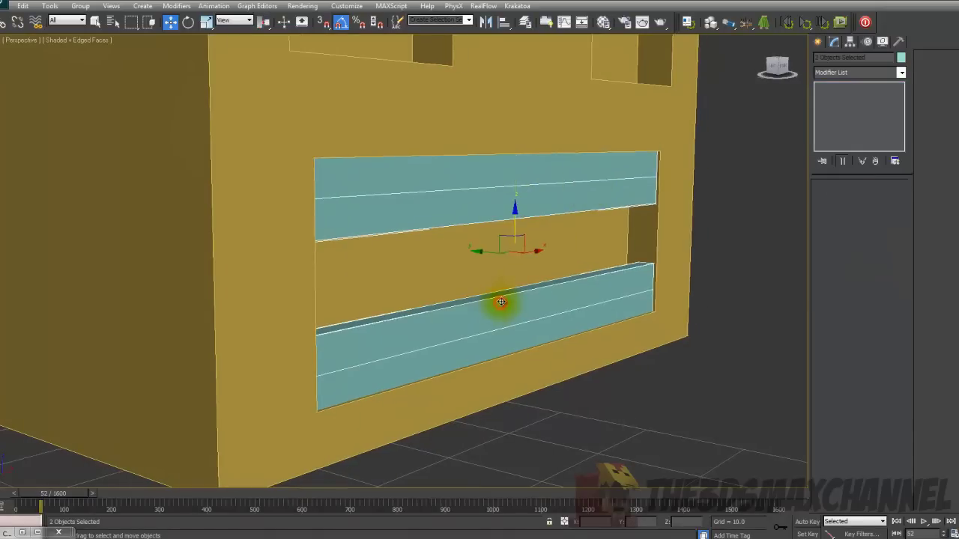
pyautogui.click(901, 58)
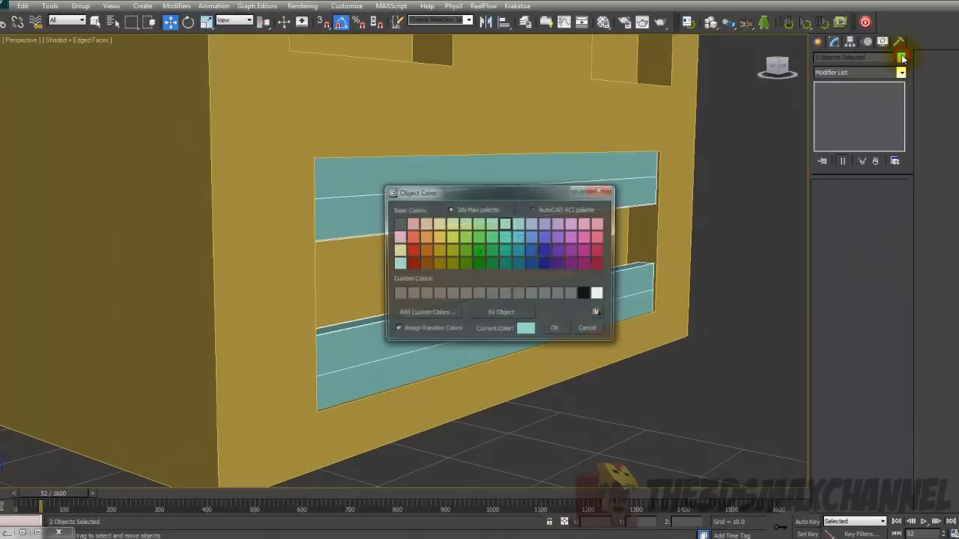
pyautogui.click(561, 331)
pyautogui.click(633, 372)
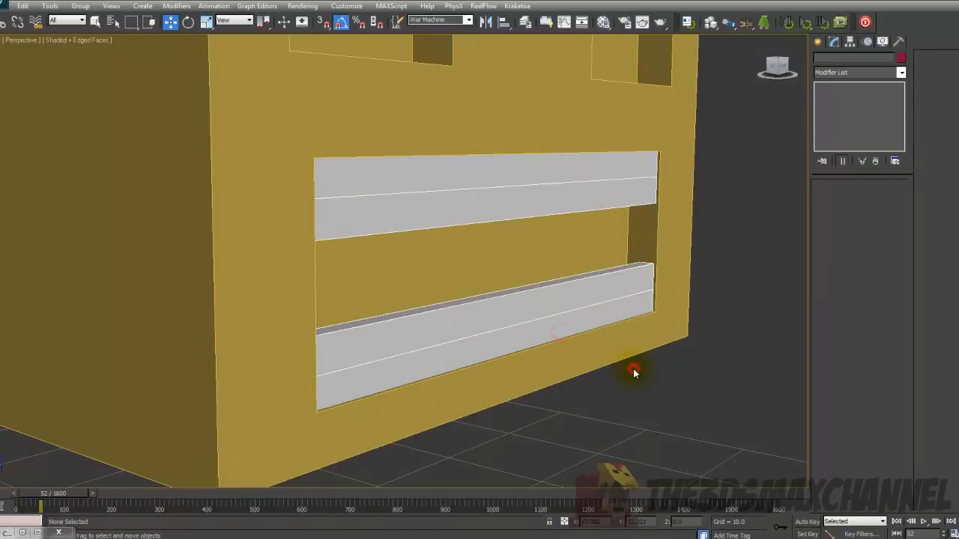
# Examine the two white strips in the mouth opening from several angles with edge display off.
pyautogui.press('F4')
pyautogui.scroll(-3, 588, 345)
pyautogui.keyDown('alt'); pyautogui.moveTo(586, 344); pyautogui.dragTo(497, 281, button='middle'); pyautogui.keyUp('alt')
pyautogui.click(415, 242)
pyautogui.keyDown('alt'); pyautogui.moveTo(416, 243); pyautogui.dragTo(502, 245, button='middle'); pyautogui.keyUp('alt')
pyautogui.scroll(-4, 465, 283)
pyautogui.scroll(2, 473, 237)
pyautogui.scroll(2, 794, 73)
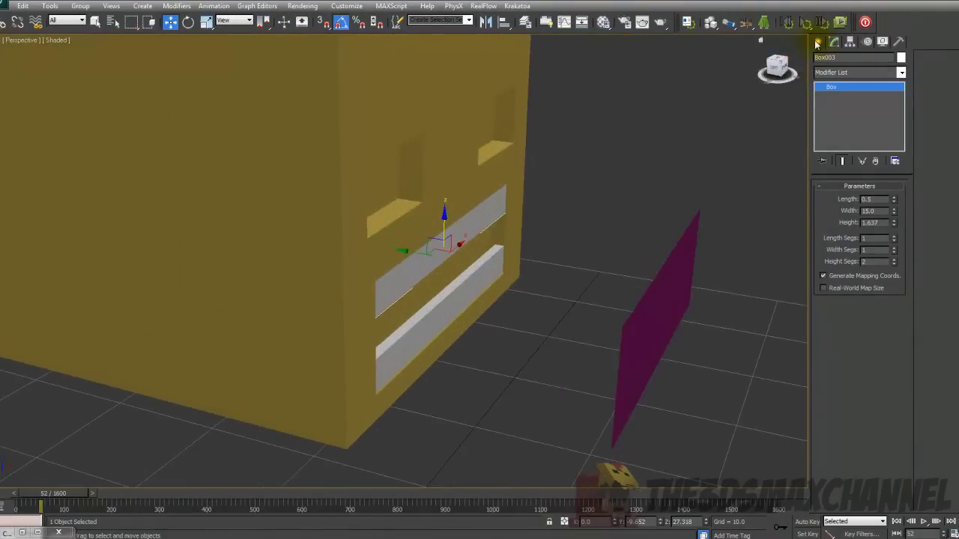
# Draw a plane on the grid in front of the head, about 10.5 long and 6.8 wide.
pyautogui.click(817, 42)
pyautogui.moveTo(693, 218); pyautogui.dragTo(682, 197, button='middle')
pyautogui.scroll(-4, 683, 197)
pyautogui.click(874, 160)
pyautogui.moveTo(451, 365); pyautogui.dragTo(521, 411)
pyautogui.scroll(-2, 531, 422)
pyautogui.scroll(4, 535, 139)
pyautogui.scroll(-4, 546, 188)
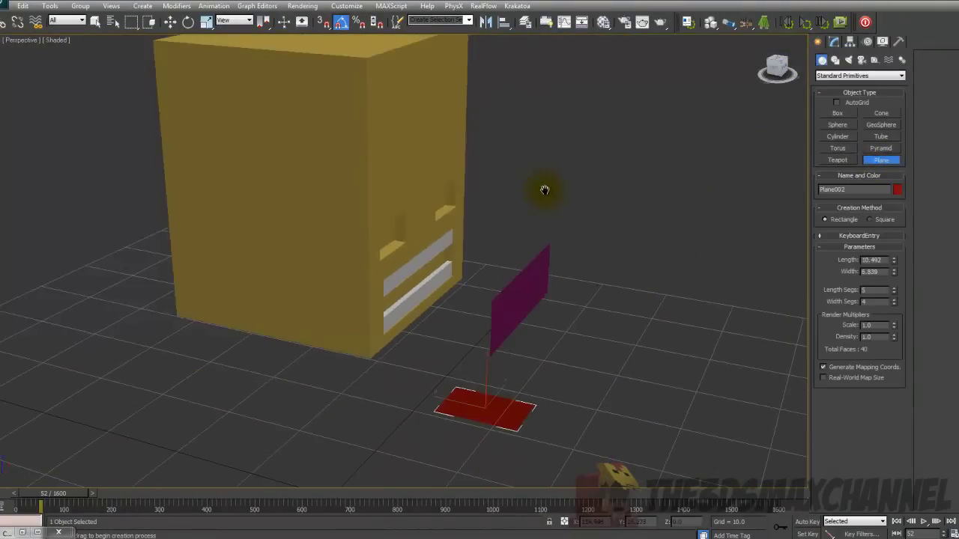
# Align the new plane to the centre of the head and move it along Y out in front of the face.
pyautogui.scroll(4, 535, 157)
pyautogui.click(503, 22)
pyautogui.click(332, 149)
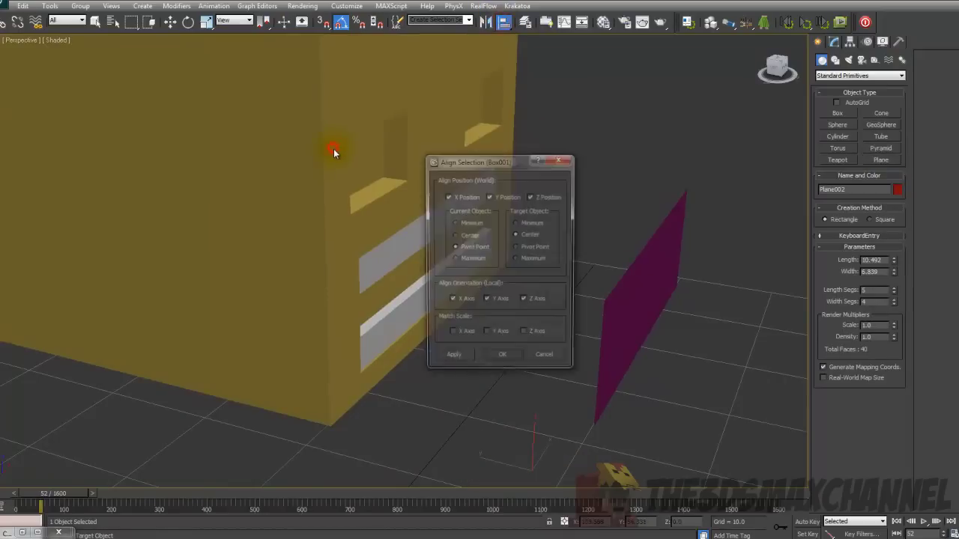
pyautogui.click(506, 362)
pyautogui.moveTo(212, 49); pyautogui.dragTo(368, 99)
pyautogui.moveTo(413, 155); pyautogui.dragTo(382, 217, button='middle')
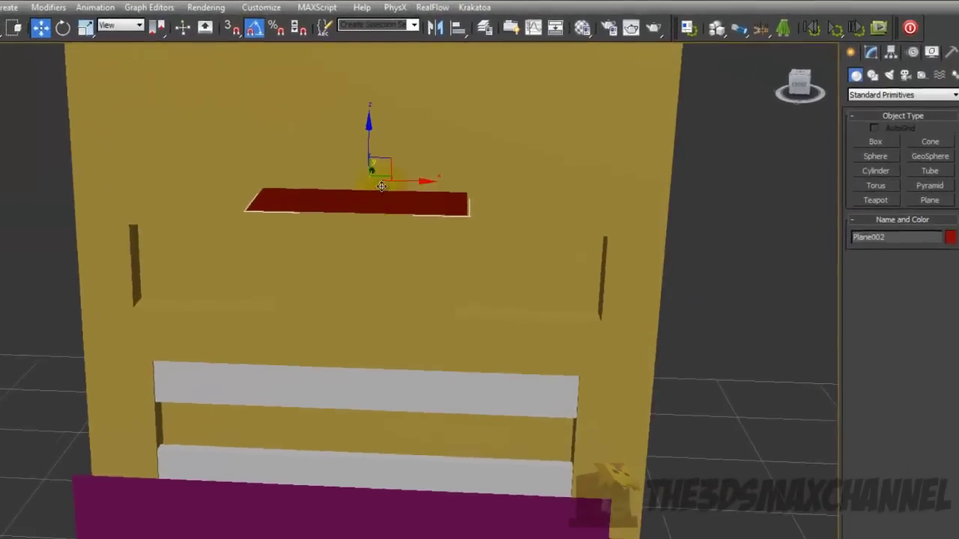
# Shift the plane along X over the left-hand eye, to about -6.05, and rotate it upright to face forward.
pyautogui.moveTo(409, 180); pyautogui.dragTo(240, 175)
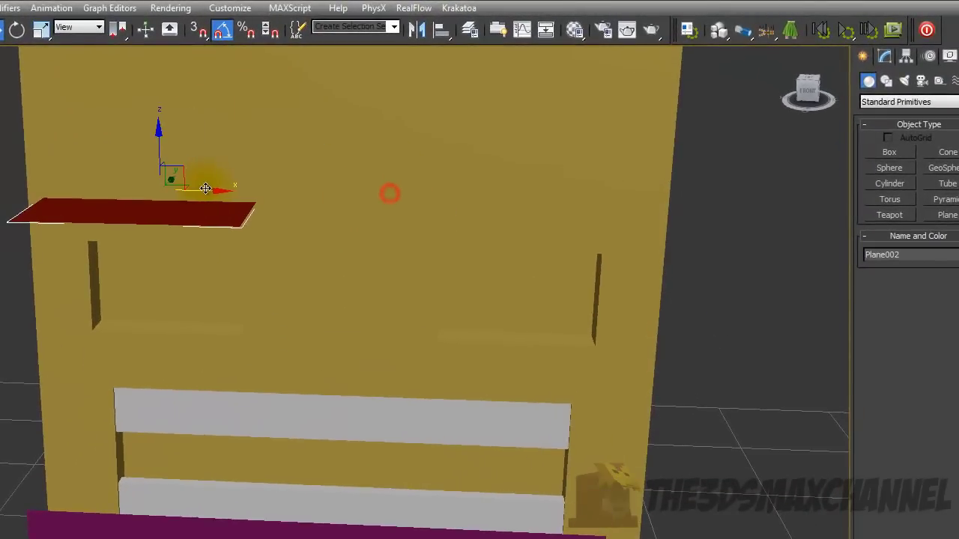
pyautogui.keyDown('alt'); pyautogui.moveTo(240, 174); pyautogui.dragTo(220, 211, button='middle'); pyautogui.keyUp('alt')
pyautogui.click(17, 29)
pyautogui.moveTo(131, 169); pyautogui.dragTo(107, 231)
pyautogui.moveTo(226, 266); pyautogui.dragTo(314, 274, button='middle')
pyautogui.click(3, 30)
# Move the upright plane along Y into the eye cavity, to about -9.79.
pyautogui.keyDown('alt'); pyautogui.moveTo(389, 238); pyautogui.dragTo(294, 218, button='middle'); pyautogui.keyUp('alt')
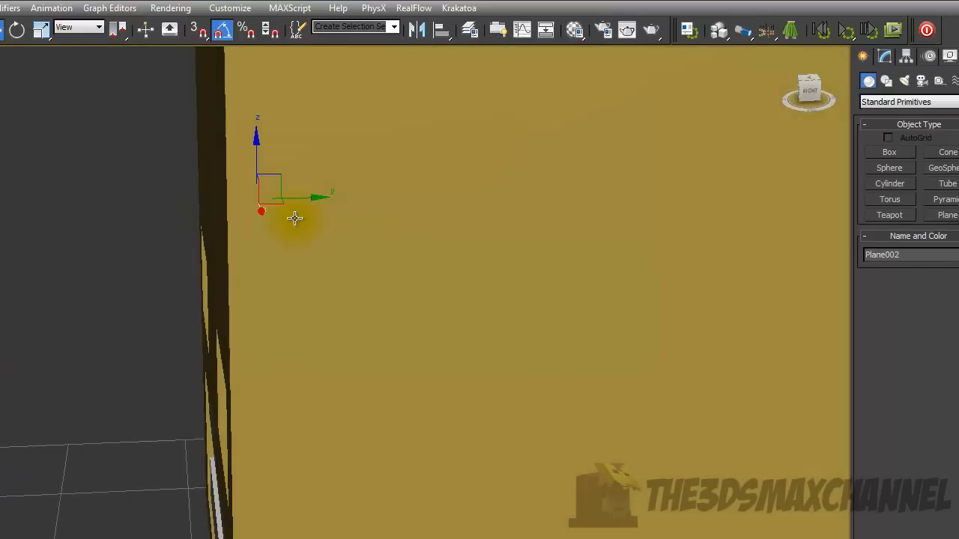
pyautogui.moveTo(315, 197); pyautogui.dragTo(270, 198)
pyautogui.keyDown('alt'); pyautogui.moveTo(264, 256); pyautogui.dragTo(329, 259, button='middle'); pyautogui.keyUp('alt')
pyautogui.keyDown('alt'); pyautogui.moveTo(247, 199); pyautogui.dragTo(376, 256, button='middle'); pyautogui.keyUp('alt')
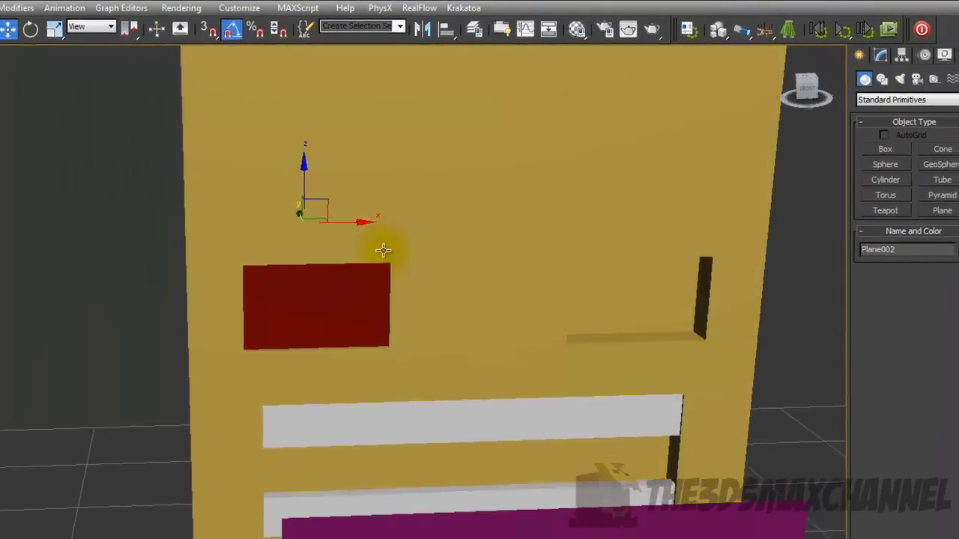
# In a wireframe front view of the eye opening, set the plane's length to 3 and width to 5.
pyautogui.press('f')
pyautogui.scroll(3, 520, 291)
pyautogui.moveTo(442, 207); pyautogui.dragTo(511, 218, button='middle')
pyautogui.scroll(3, 509, 291)
pyautogui.scroll(3, 402, 270)
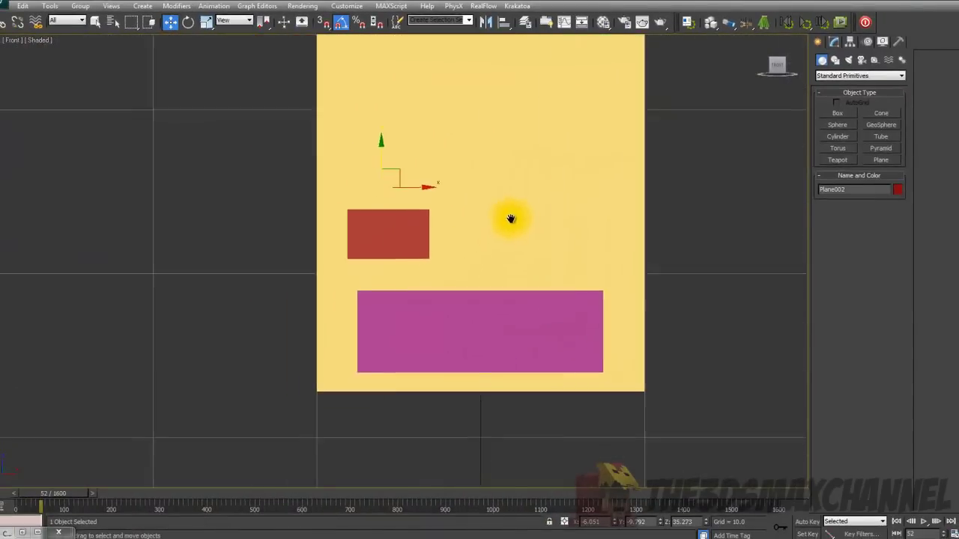
pyautogui.scroll(4, 469, 212)
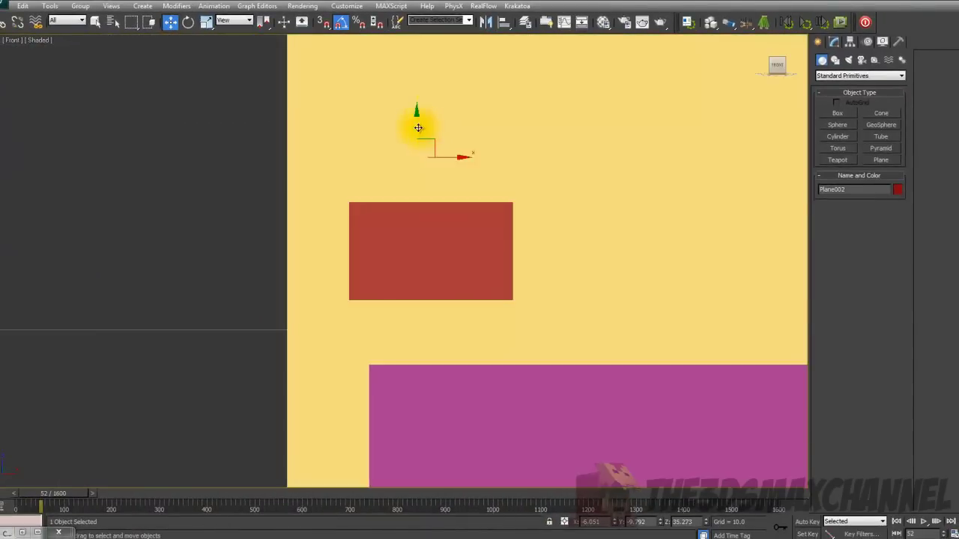
pyautogui.press('F3')
pyautogui.click(836, 43)
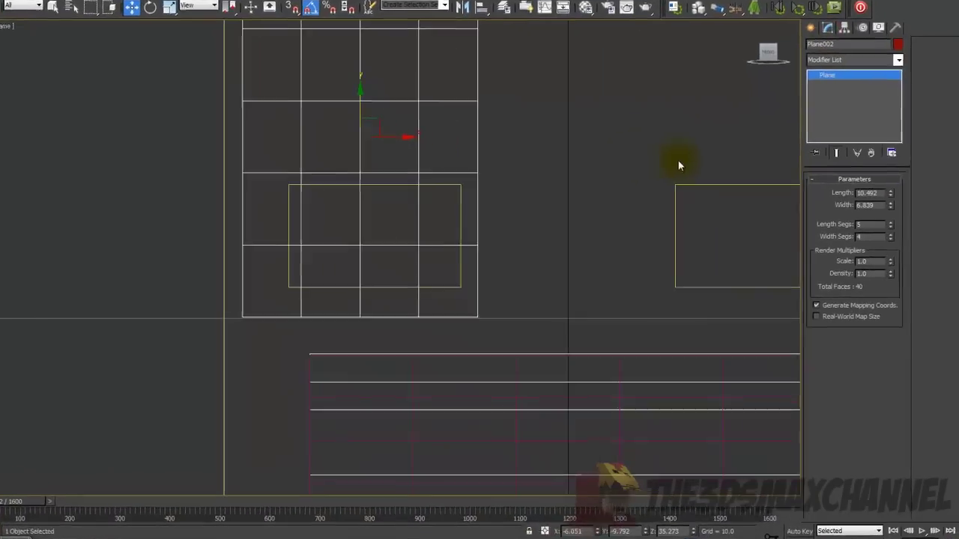
pyautogui.moveTo(894, 209); pyautogui.dragTo(883, 232)
pyautogui.moveTo(855, 184); pyautogui.dragTo(844, 217)
pyautogui.moveTo(563, 168); pyautogui.dragTo(622, 178, button='middle')
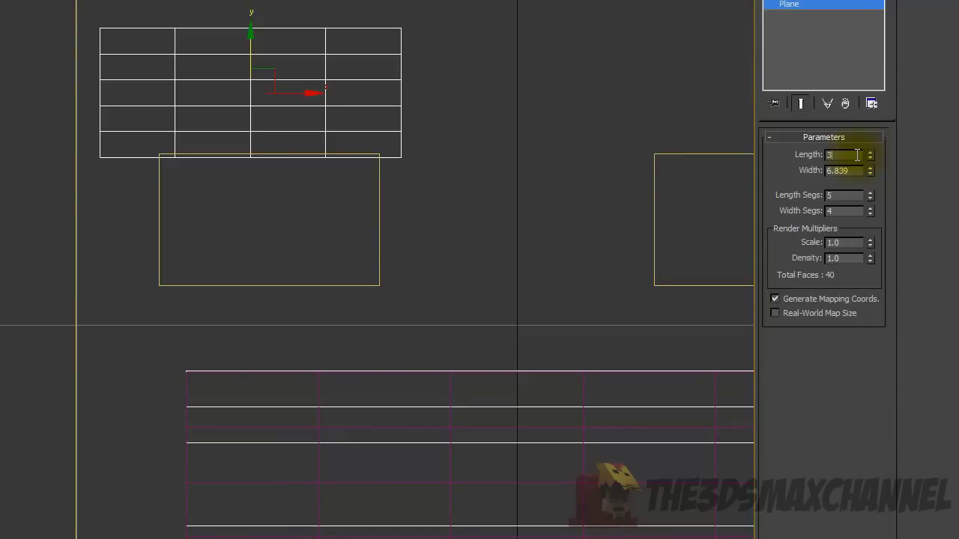
pyautogui.doubleClick(839, 171)
pyautogui.write('5')
pyautogui.press('Return')
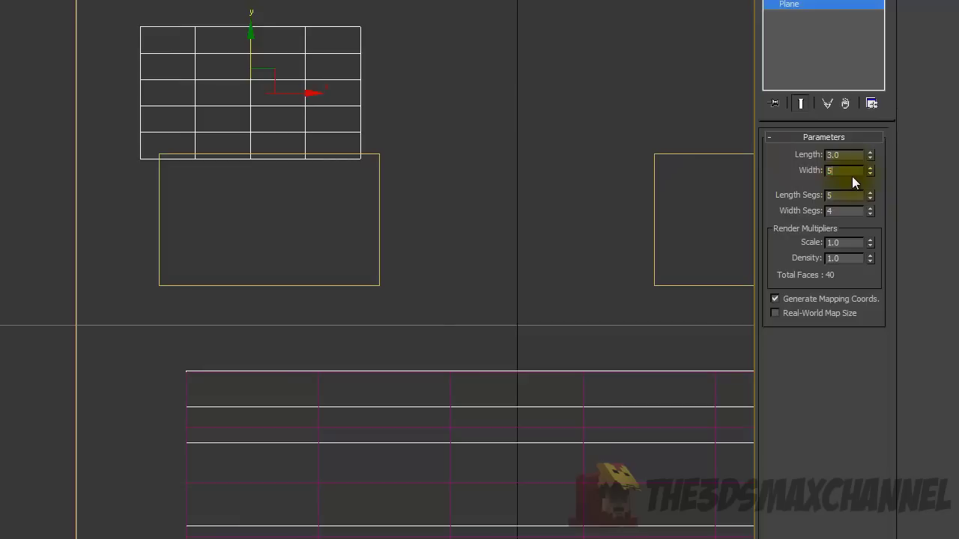
# Enlarge the plane to a length of 3.5 and a width of 5.5 and centre it over the eye opening.
pyautogui.press('Return')
pyautogui.click(856, 158)
pyautogui.write('3.5')
pyautogui.press('Return')
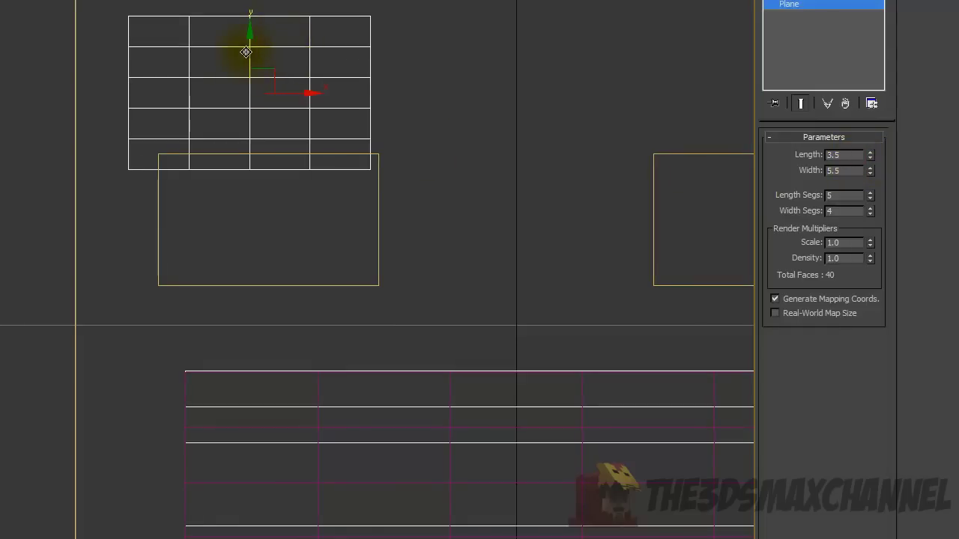
pyautogui.moveTo(264, 68); pyautogui.dragTo(283, 192)
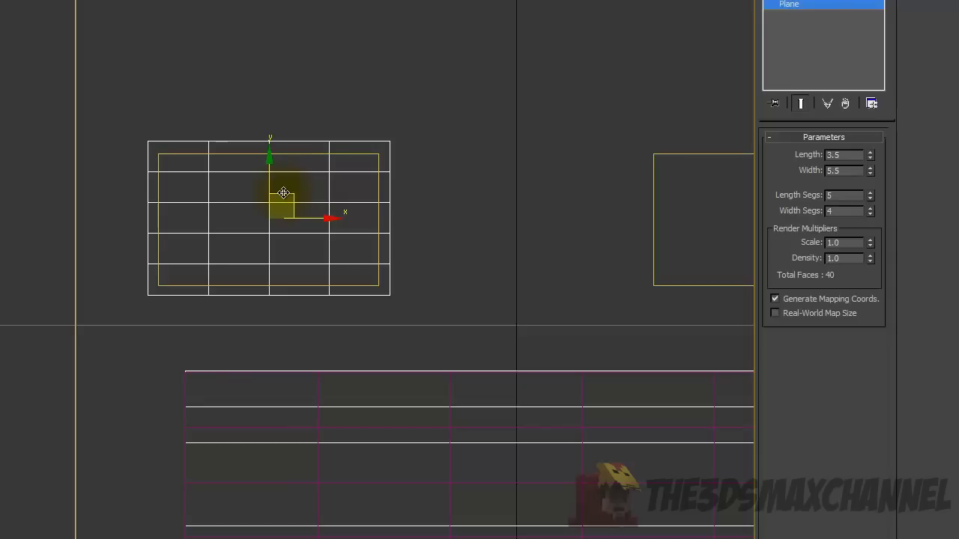
# Set the eye plane to 2 length segments and 1 width segment and check its outline in the wireframe front view.
pyautogui.moveTo(358, 180)
pyautogui.mouseDown(button='middle')
pyautogui.moveTo(364, 160)
pyautogui.moveTo(396, 188)
pyautogui.moveTo(430, 195)
pyautogui.moveTo(431, 173)
pyautogui.moveTo(407, 140)
pyautogui.mouseUp(button='middle')
pyautogui.press('F3')
pyautogui.press('F4')
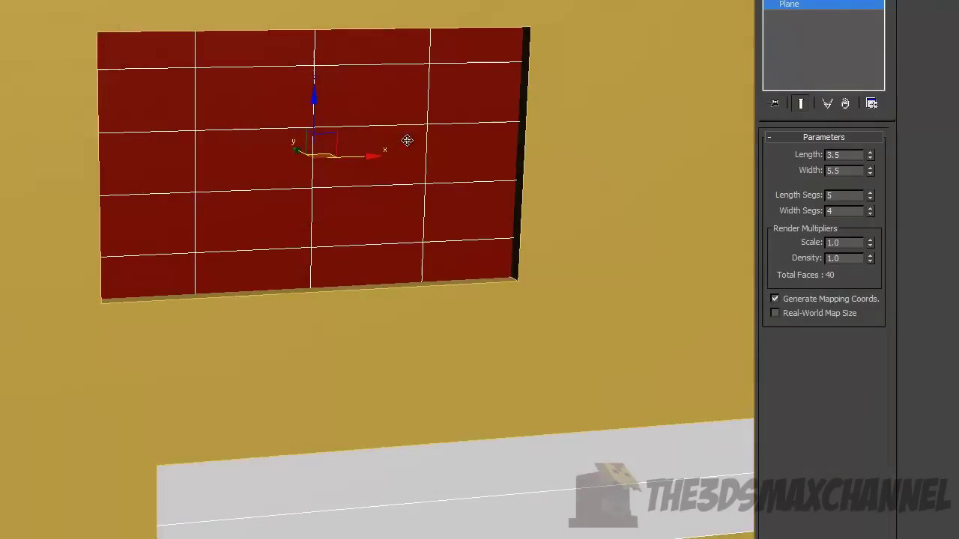
pyautogui.moveTo(870, 198); pyautogui.dragTo(870, 213)
pyautogui.click(871, 193)
pyautogui.moveTo(579, 149)
pyautogui.mouseDown(button='middle')
pyautogui.moveTo(599, 154)
pyautogui.moveTo(588, 143)
pyautogui.moveTo(588, 157)
pyautogui.mouseUp(button='middle')
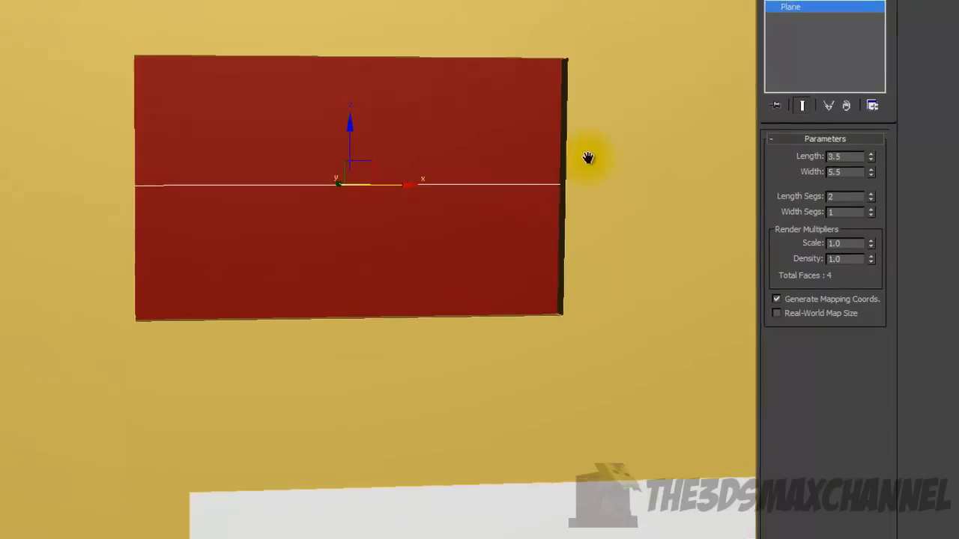
pyautogui.press('f')
pyautogui.press('F3')
pyautogui.moveTo(520, 184); pyautogui.dragTo(572, 250, button='middle')
pyautogui.scroll(12, 571, 249)
pyautogui.moveTo(459, 197); pyautogui.dragTo(461, 309, button='middle')
pyautogui.scroll(2, 461, 309)
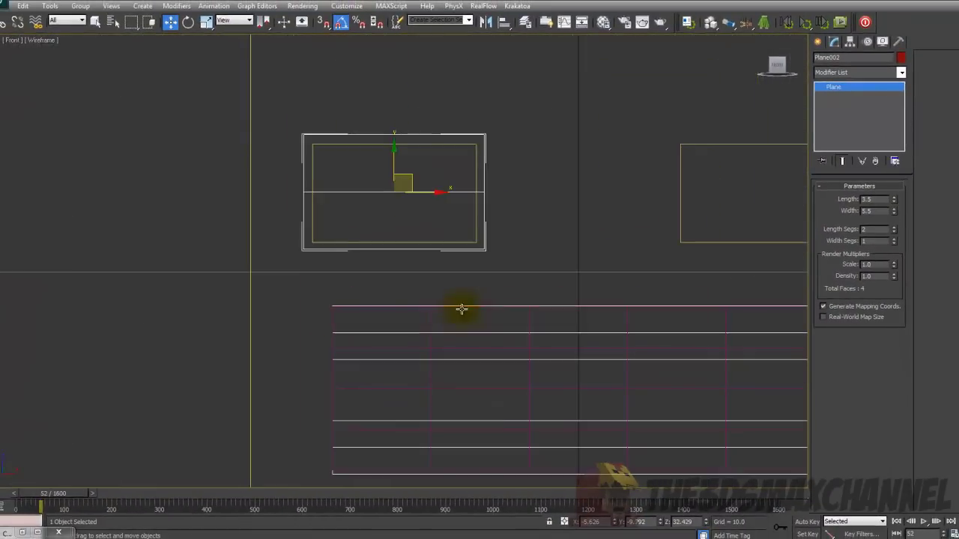
# Show the head in a shaded perspective view with edged faces.
pyautogui.moveTo(528, 226); pyautogui.dragTo(526, 254, button='middle')
pyautogui.press('p')
pyautogui.moveTo(520, 164)
pyautogui.keyDown('alt'); pyautogui.mouseDown(button='middle')
pyautogui.moveTo(535, 175)
pyautogui.moveTo(523, 181)
pyautogui.mouseUp(button='middle'); pyautogui.keyUp('alt')
pyautogui.click(61, 39)
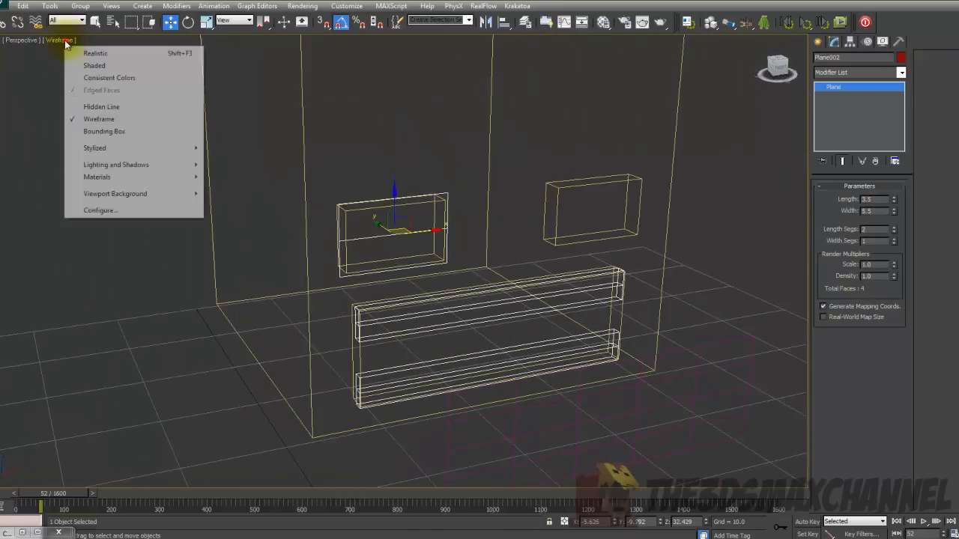
pyautogui.click(92, 55)
pyautogui.click(87, 40)
pyautogui.click(71, 65)
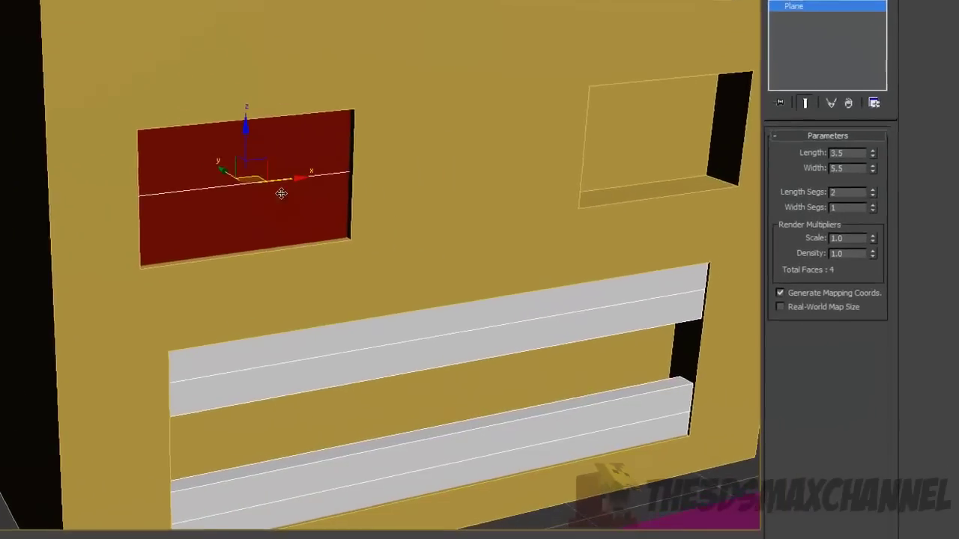
# Convert the eye plane to an Editable Poly.
pyautogui.rightClick(281, 193)
pyautogui.moveTo(362, 325)
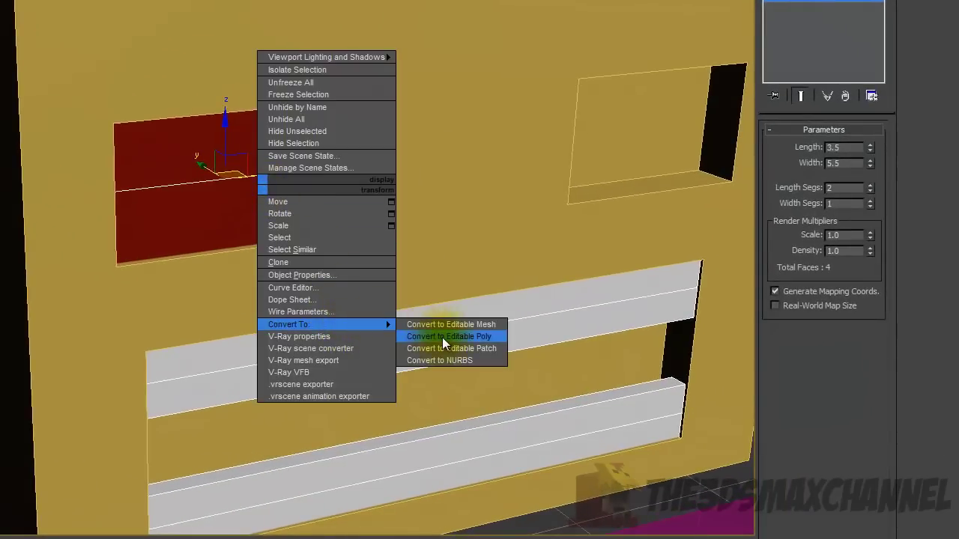
pyautogui.click(442, 337)
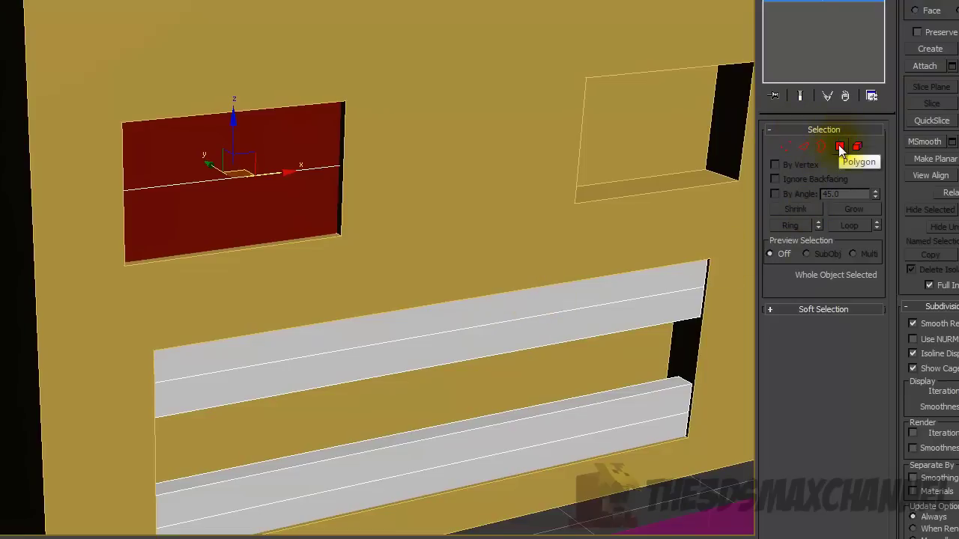
pyautogui.keyDown('alt'); pyautogui.moveTo(482, 197); pyautogui.dragTo(584, 213, button='middle'); pyautogui.keyUp('alt')
pyautogui.keyDown('alt'); pyautogui.moveTo(484, 202); pyautogui.dragTo(541, 182, button='middle'); pyautogui.keyUp('alt')
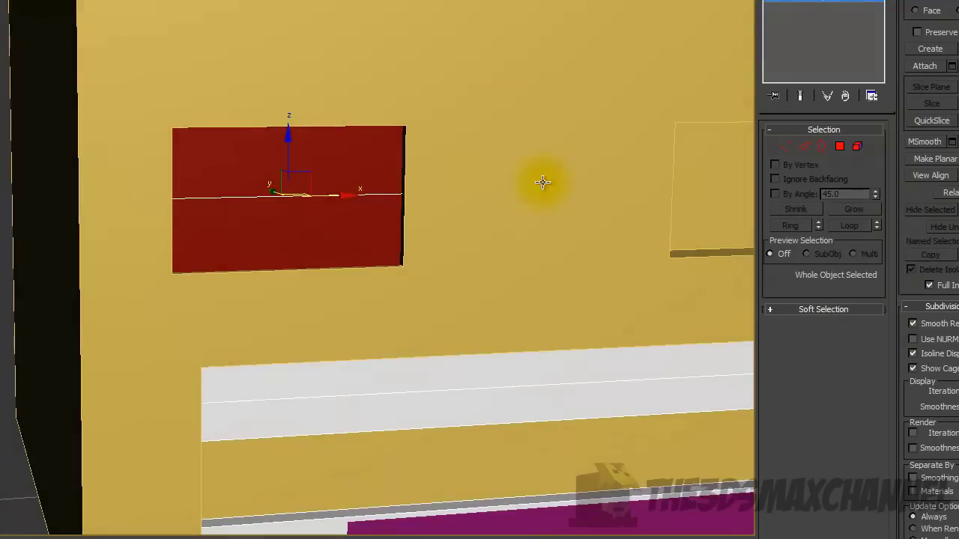
# Detach the upper polygon of the eye plane as a separate object with the default name Object001.
pyautogui.click(839, 146)
pyautogui.click(263, 162)
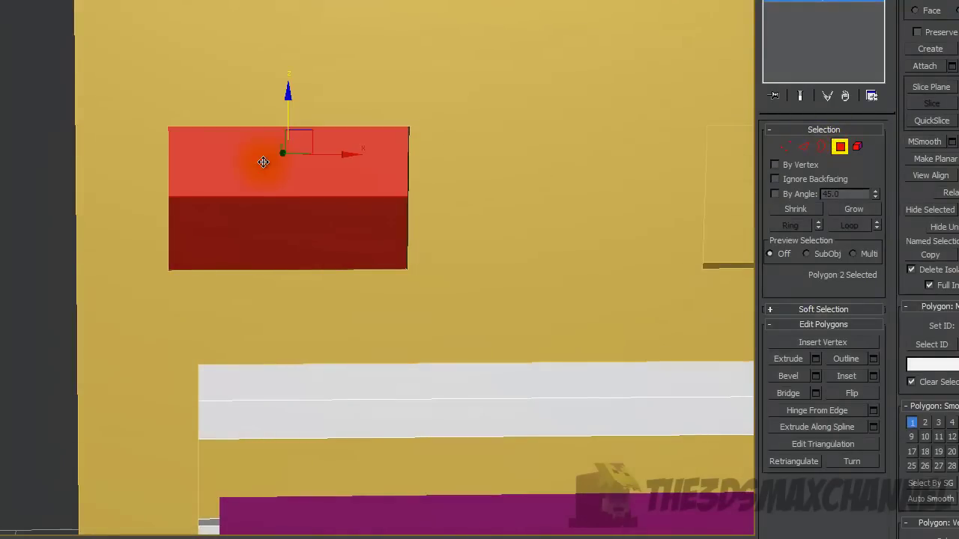
pyautogui.press('F3')
pyautogui.press('F3')
pyautogui.press('F2')
pyautogui.press('F2')
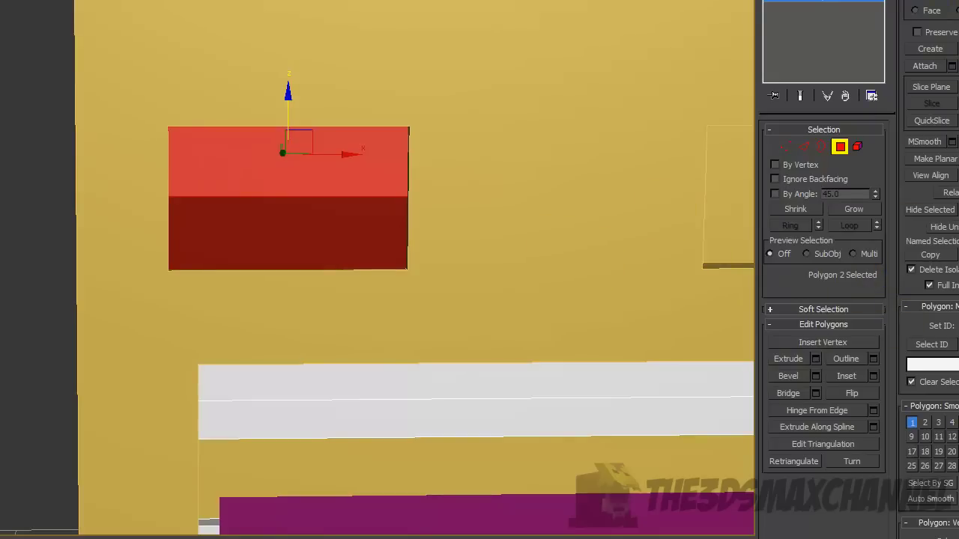
pyautogui.click(958, 66)
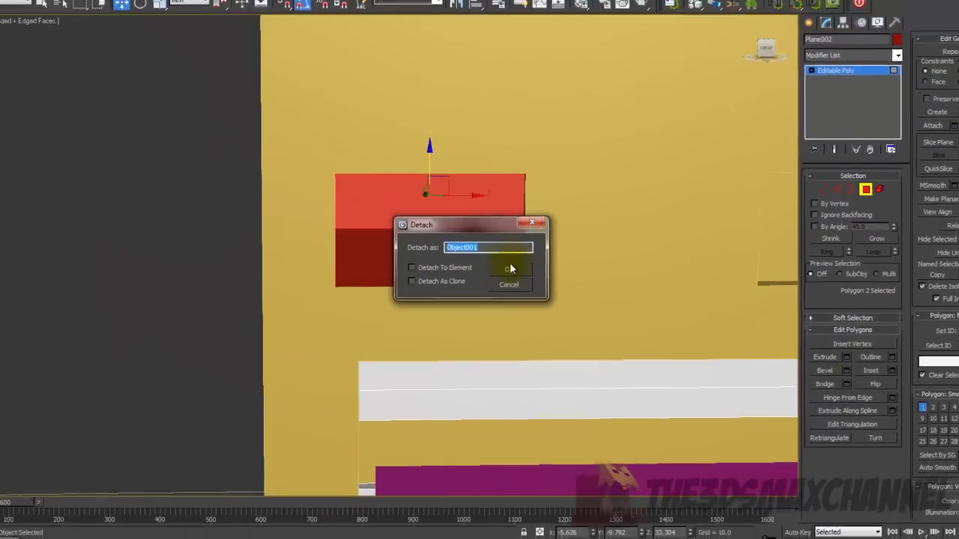
pyautogui.click(510, 268)
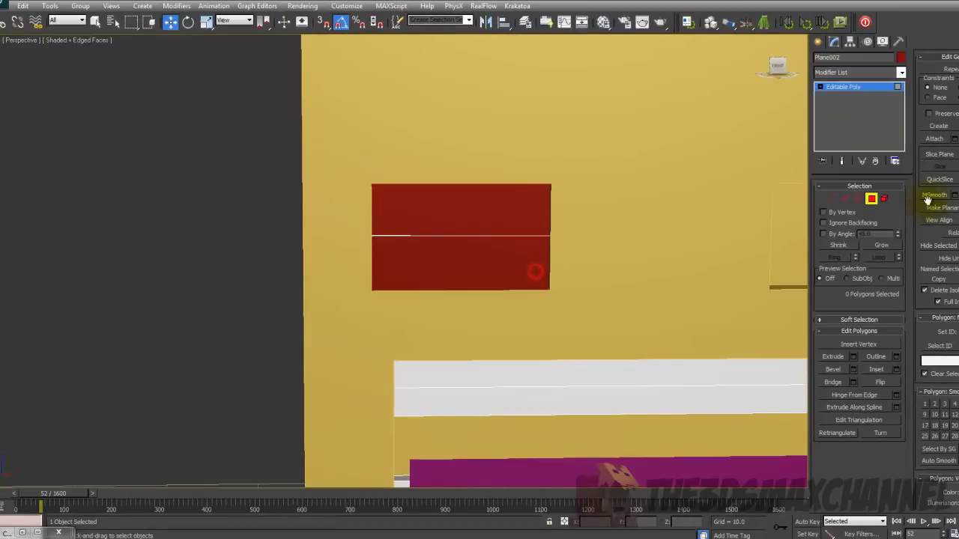
# Select both halves of the eye plane and copy them along X onto the other eye opening.
pyautogui.click(871, 199)
pyautogui.keyDown('alt'); pyautogui.moveTo(621, 206); pyautogui.dragTo(414, 177, button='middle'); pyautogui.keyUp('alt')
pyautogui.click(356, 161)
pyautogui.keyDown('alt'); pyautogui.moveTo(483, 195); pyautogui.dragTo(400, 249, button='middle'); pyautogui.keyUp('alt')
pyautogui.keyDown('ctrl'); pyautogui.click(363, 199); pyautogui.keyUp('ctrl')
pyautogui.scroll(-3, 403, 207)
pyautogui.press('f')
pyautogui.scroll(10, 445, 242)
pyautogui.scroll(5, 340, 268)
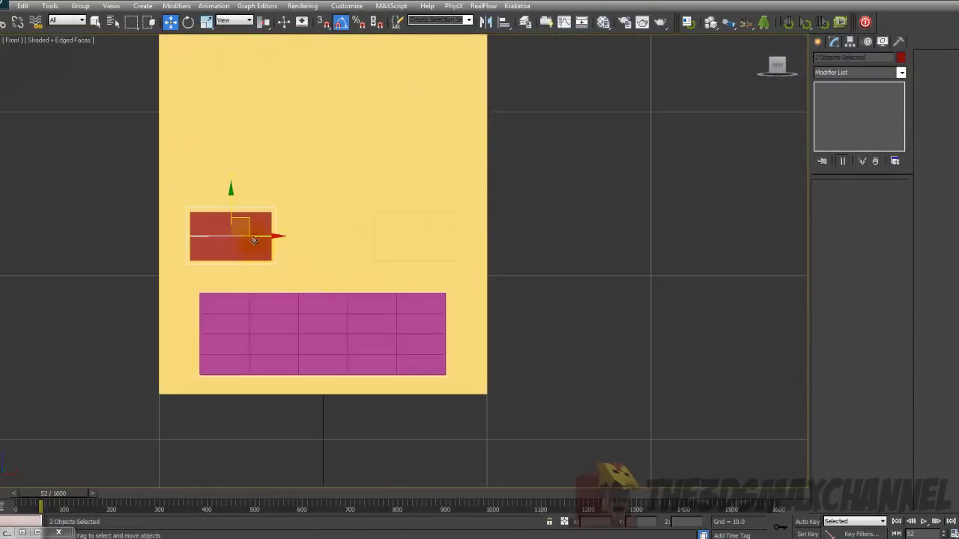
pyautogui.moveTo(195, 225)
pyautogui.keyDown('shift'); pyautogui.mouseDown()
pyautogui.moveTo(452, 235)
pyautogui.moveTo(448, 225)
pyautogui.mouseUp(); pyautogui.keyUp('shift')
pyautogui.press('Return')
pyautogui.press('F3')
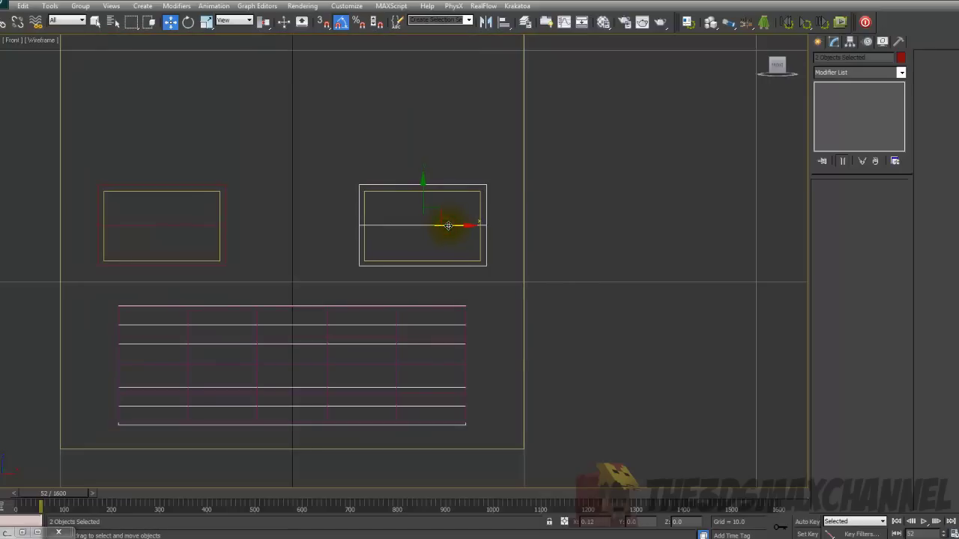
# Select all four eye plane halves and shift them slightly along Y, to about -9.91.
pyautogui.press('p')
pyautogui.keyDown('alt'); pyautogui.moveTo(448, 224); pyautogui.dragTo(525, 246, button='middle'); pyautogui.keyUp('alt')
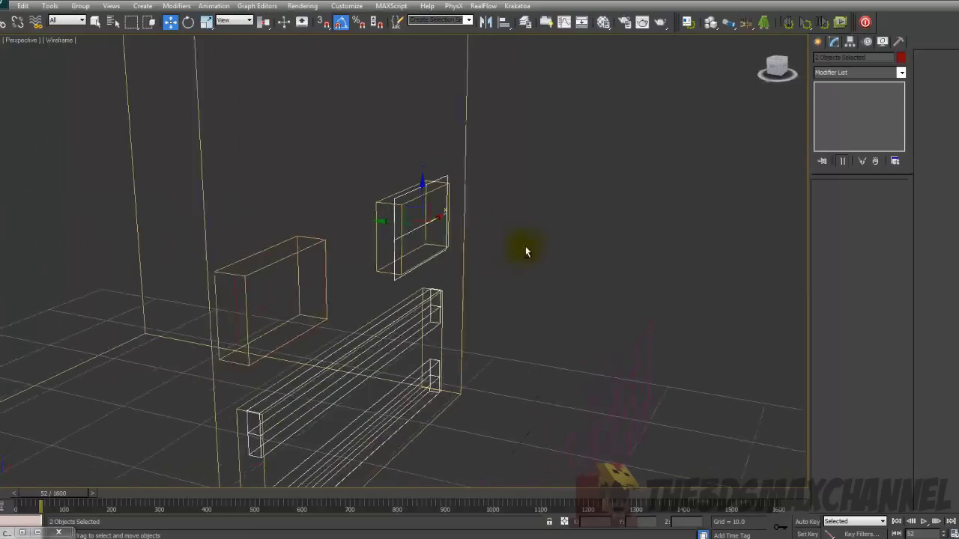
pyautogui.press('F3')
pyautogui.press('F3')
pyautogui.press('F3')
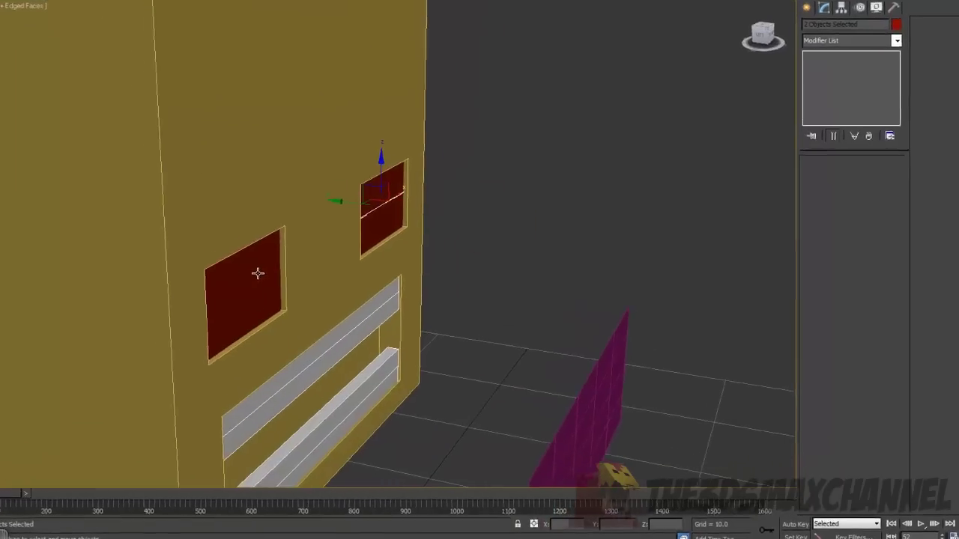
pyautogui.keyDown('ctrl'); pyautogui.click(307, 288); pyautogui.keyUp('ctrl')
pyautogui.keyDown('ctrl'); pyautogui.click(314, 317); pyautogui.keyUp('ctrl')
pyautogui.moveTo(115, 176); pyautogui.dragTo(119, 177)
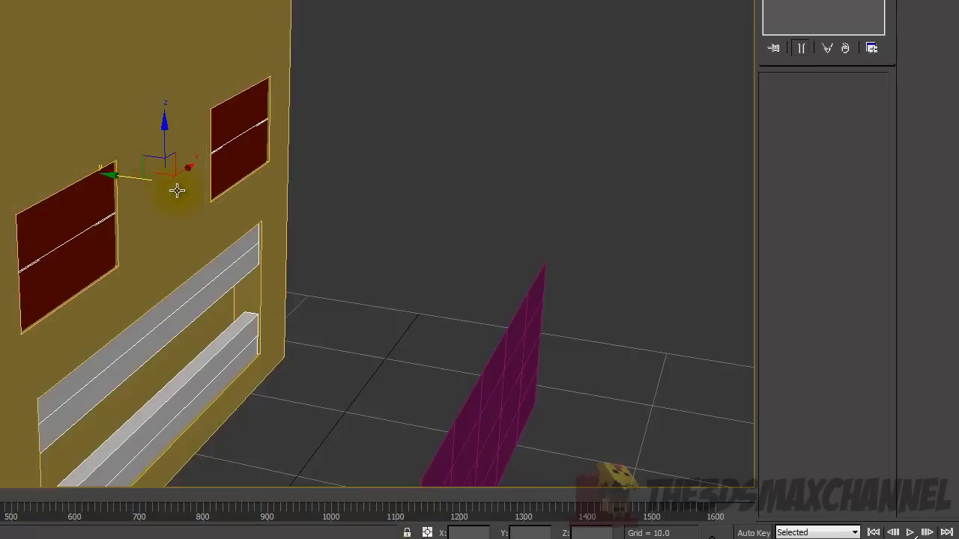
# Try lowering the lower half of one eye plane along Z, to about 31.44, as an opening eyelid.
pyautogui.keyDown('alt'); pyautogui.moveTo(177, 191); pyautogui.dragTo(280, 185, button='middle'); pyautogui.keyUp('alt')
pyautogui.click(472, 194)
pyautogui.moveTo(478, 197); pyautogui.dragTo(633, 135, button='middle')
pyautogui.click(144, 151)
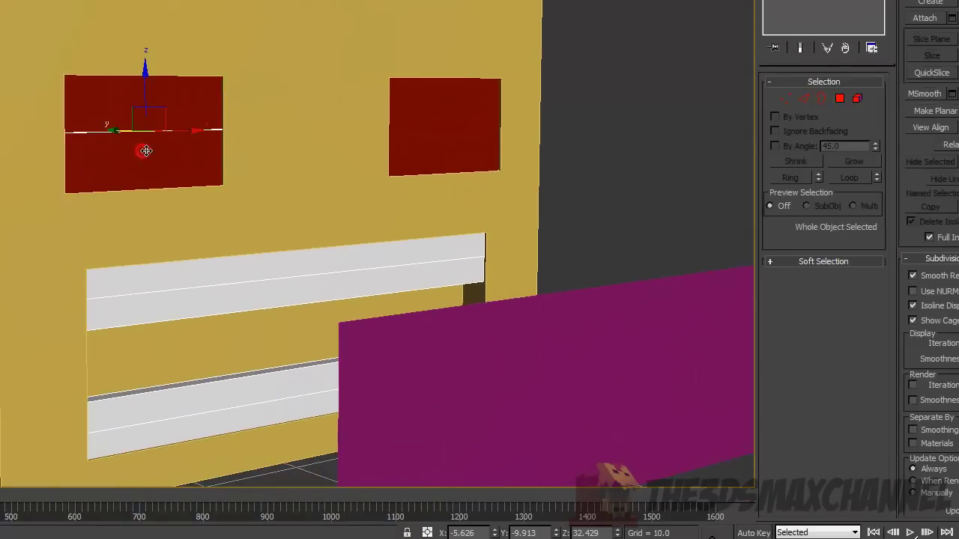
pyautogui.moveTo(143, 95); pyautogui.dragTo(128, 131)
pyautogui.keyDown('alt'); pyautogui.moveTo(128, 132); pyautogui.dragTo(139, 172, button='middle'); pyautogui.keyUp('alt')
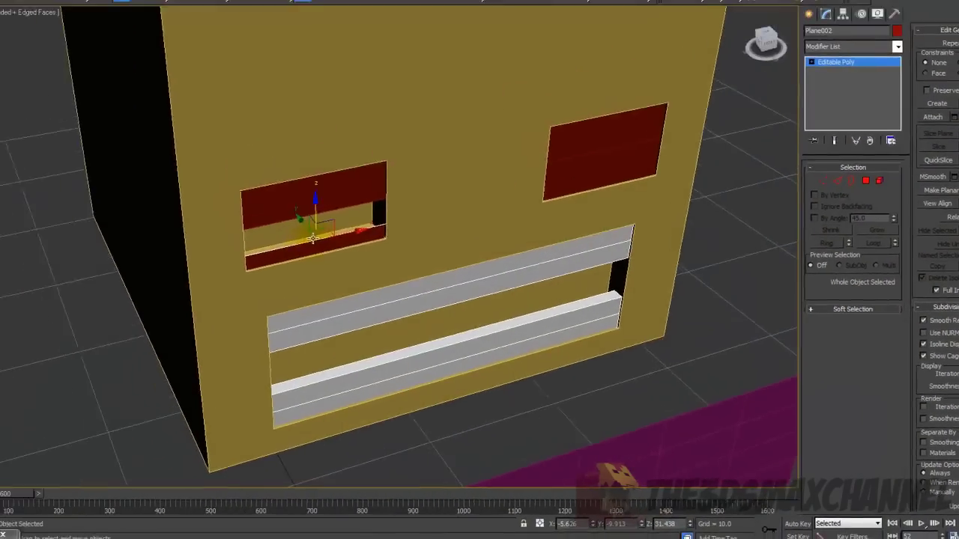
pyautogui.keyDown('alt'); pyautogui.moveTo(313, 238); pyautogui.dragTo(427, 254, button='middle'); pyautogui.keyUp('alt')
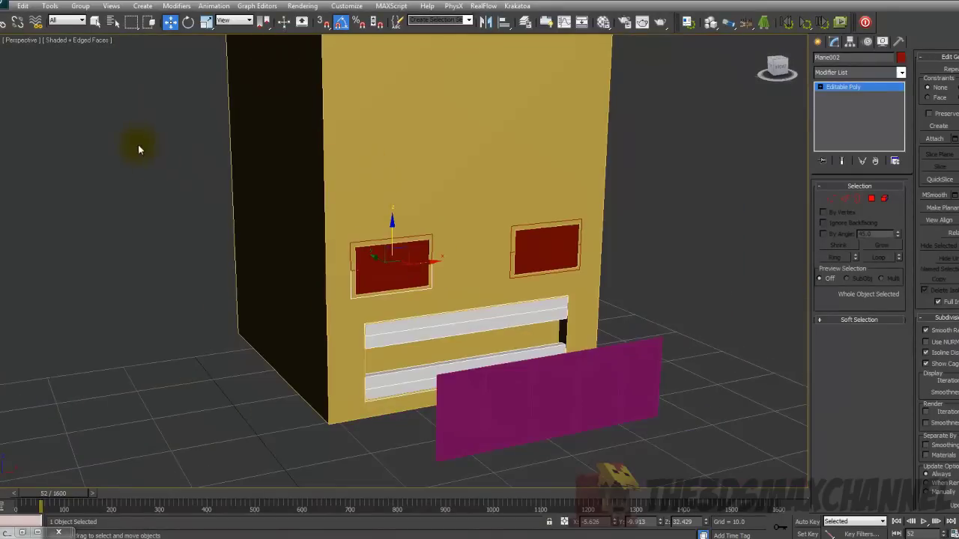
pyautogui.moveTo(161, 144); pyautogui.dragTo(346, 146)
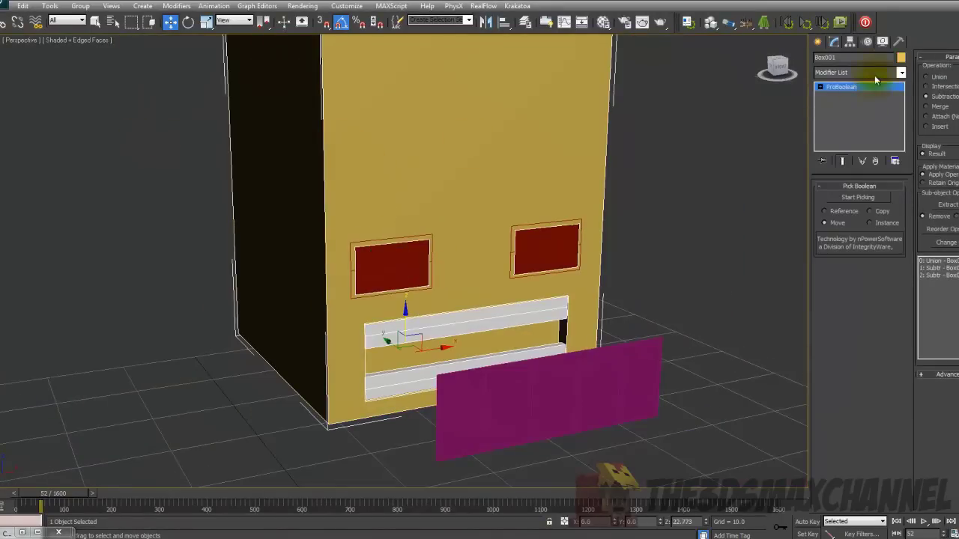
pyautogui.click(854, 58)
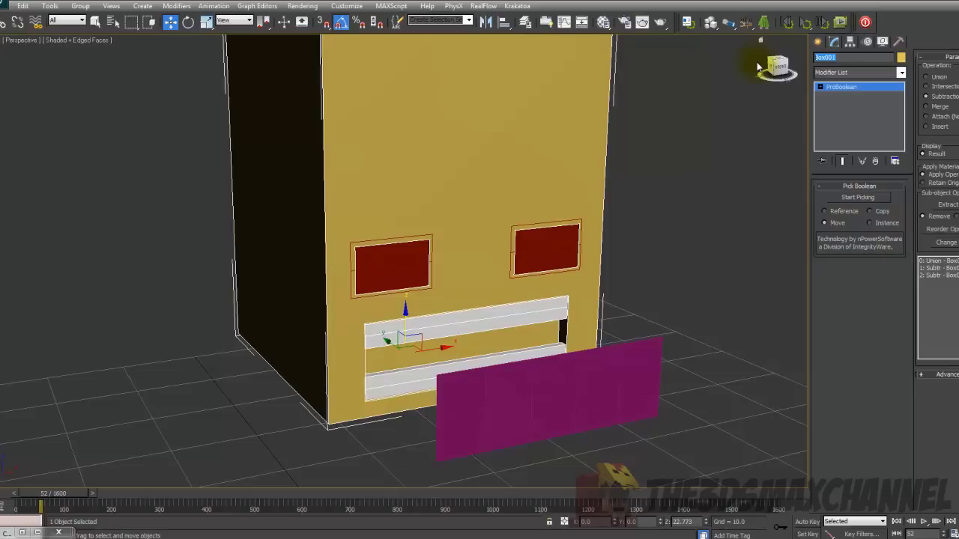
pyautogui.click(406, 264)
pyautogui.click(398, 278)
# Select the yellow head box and convert it to an Editable Poly.
pyautogui.click(336, 170)
pyautogui.moveTo(429, 173); pyautogui.dragTo(436, 191, button='middle')
pyautogui.scroll(3, 456, 195)
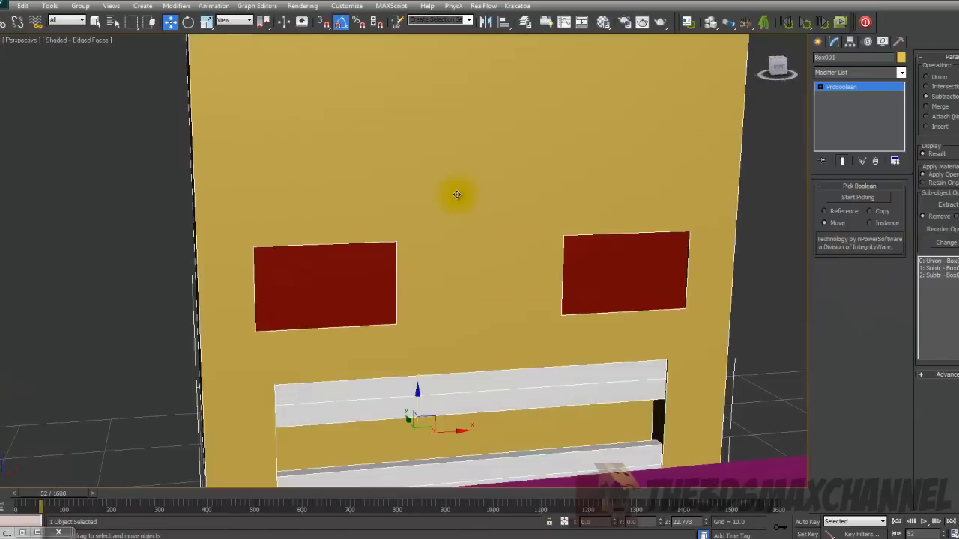
pyautogui.scroll(-3, 462, 187)
pyautogui.moveTo(175, 112); pyautogui.dragTo(334, 132)
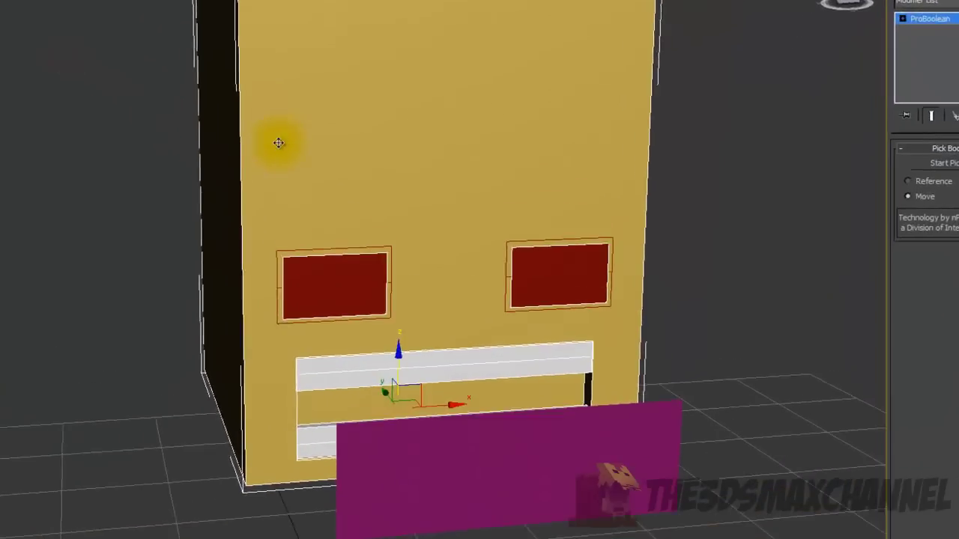
pyautogui.moveTo(569, 193); pyautogui.dragTo(578, 187, button='middle')
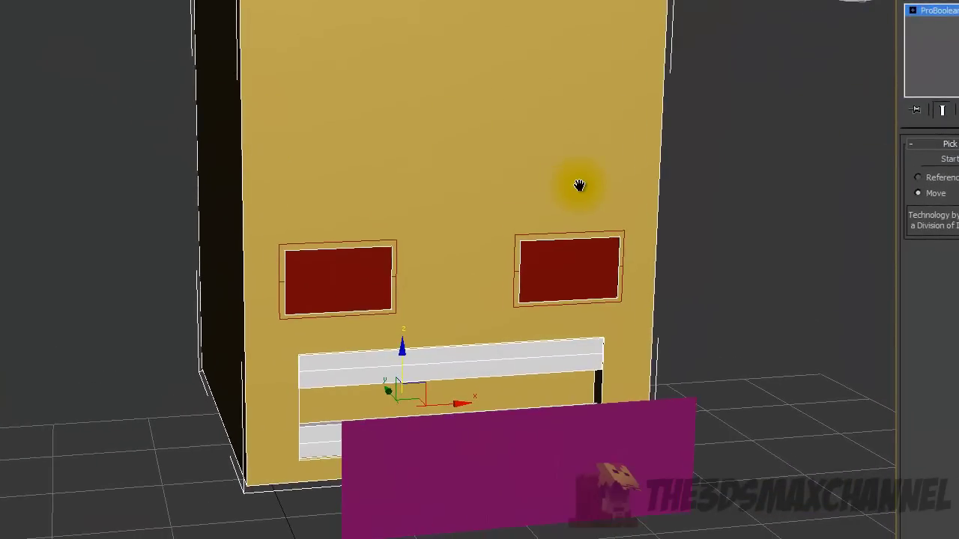
pyautogui.rightClick(236, 141)
pyautogui.moveTo(315, 263)
pyautogui.click(385, 263)
# Rename the head object as Villager_Head.
pyautogui.moveTo(279, 386)
pyautogui.mouseDown(button='middle')
pyautogui.moveTo(319, 352)
pyautogui.moveTo(375, 342)
pyautogui.mouseUp(button='middle')
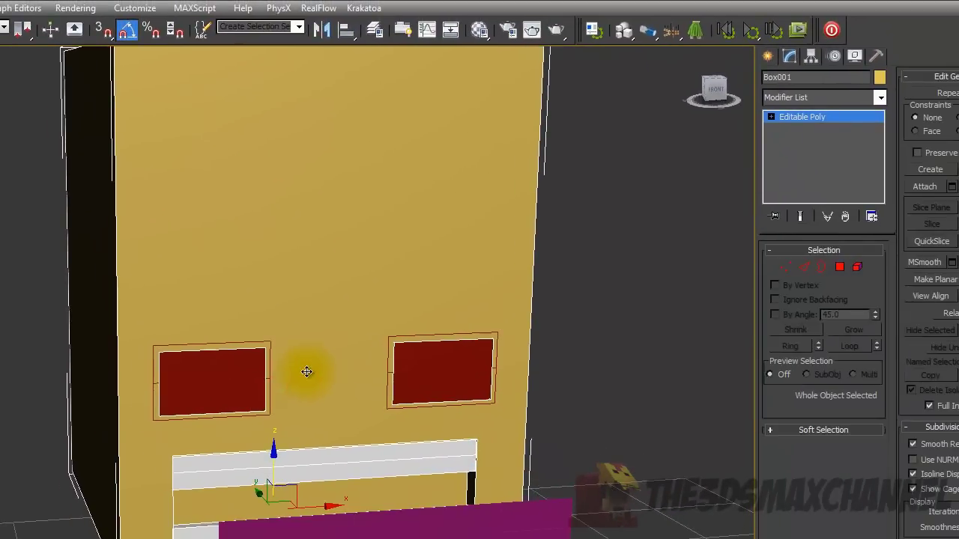
pyautogui.press('F4')
pyautogui.press('F4')
pyautogui.press('F3')
pyautogui.press('F3')
pyautogui.click(815, 77)
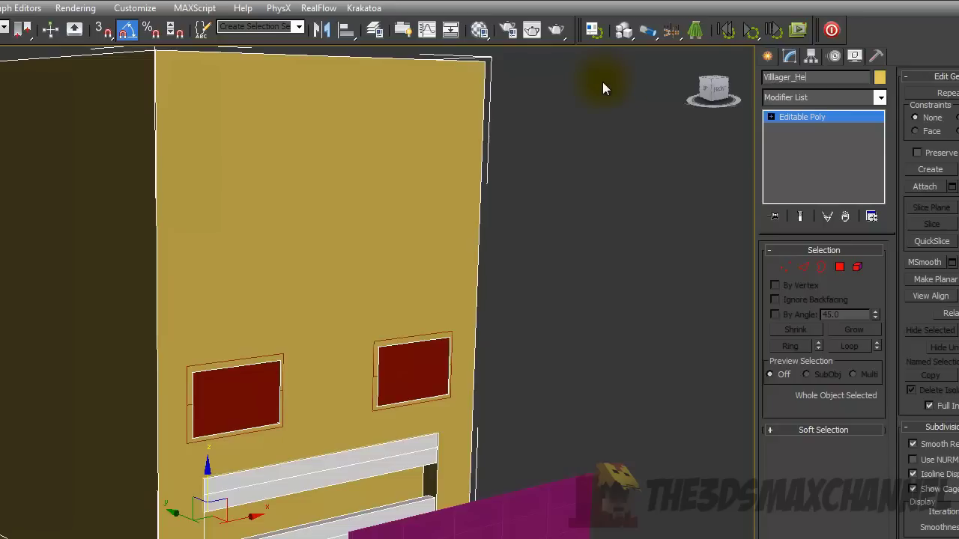
pyautogui.moveTo(330, 295)
pyautogui.mouseDown(button='middle')
pyautogui.moveTo(292, 247)
pyautogui.moveTo(230, 253)
pyautogui.moveTo(347, 252)
pyautogui.mouseUp(button='middle')
pyautogui.click(208, 257)
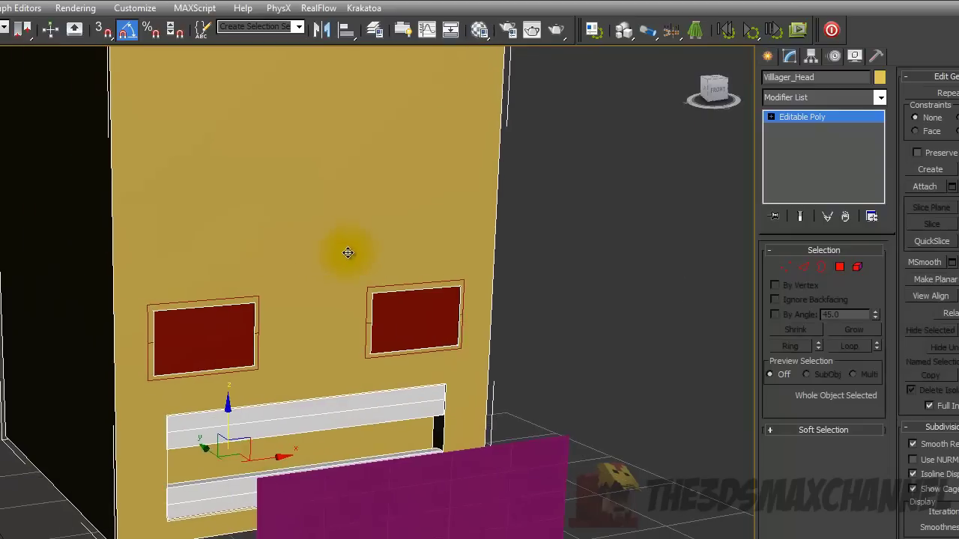
# Attach the upper and lower halves of both eye planes to the head mesh.
pyautogui.scroll(2, 347, 253)
pyautogui.scroll(-3, 614, 236)
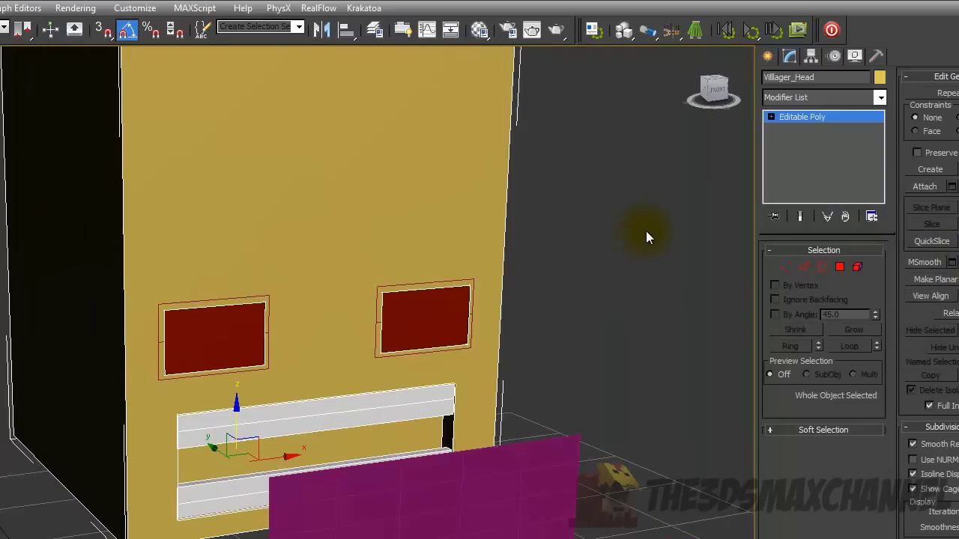
pyautogui.moveTo(535, 211); pyautogui.dragTo(563, 219, button='middle')
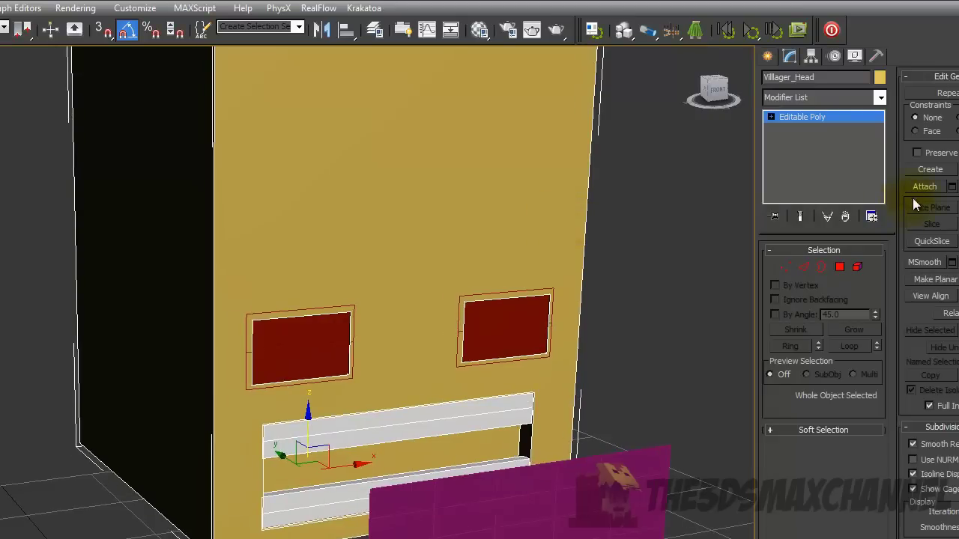
pyautogui.moveTo(633, 248); pyautogui.dragTo(594, 248, button='middle')
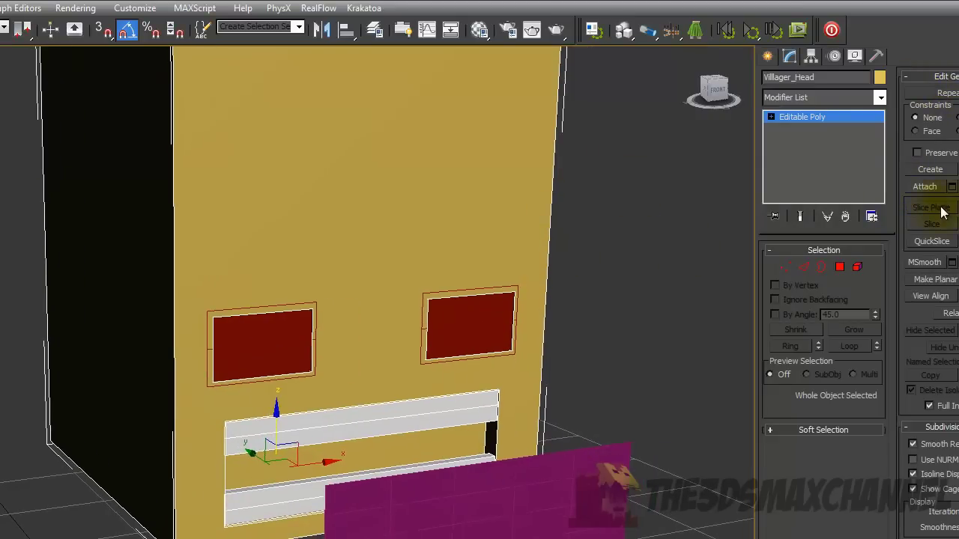
pyautogui.click(914, 186)
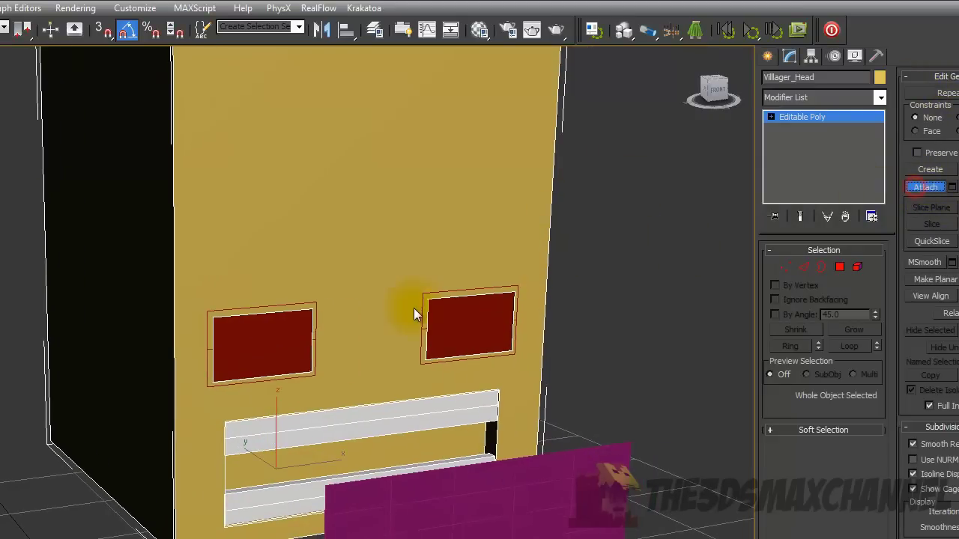
pyautogui.scroll(3, 364, 328)
pyautogui.moveTo(364, 328); pyautogui.dragTo(363, 302, button='middle')
pyautogui.click(202, 308)
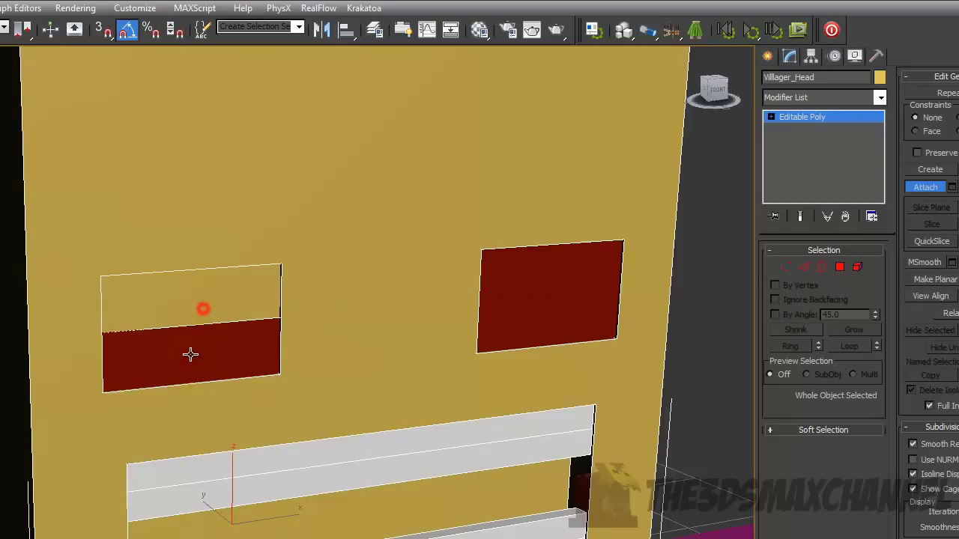
pyautogui.click(187, 362)
pyautogui.click(544, 273)
pyautogui.click(528, 325)
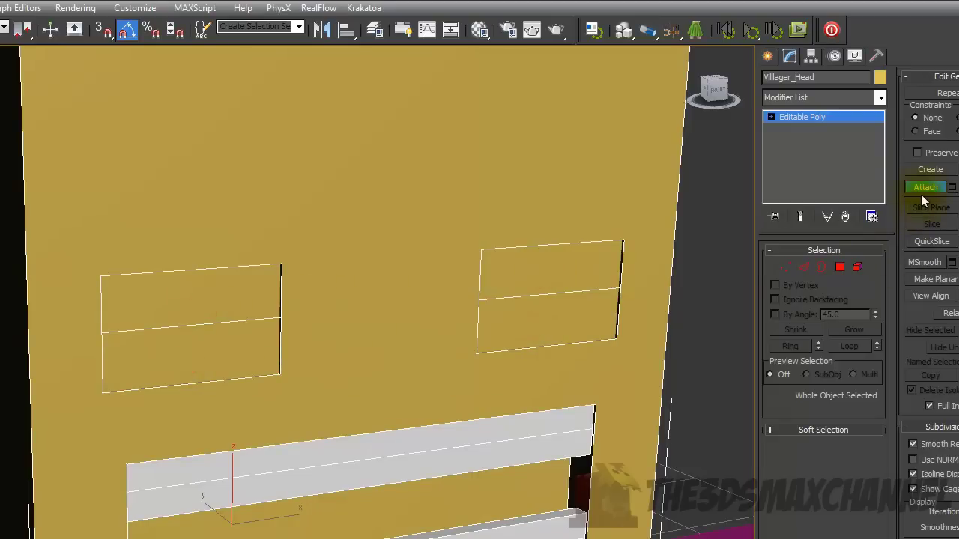
# Attach the upper and lower white mouth strips to the head mesh.
pyautogui.moveTo(704, 356); pyautogui.dragTo(753, 221, button='middle')
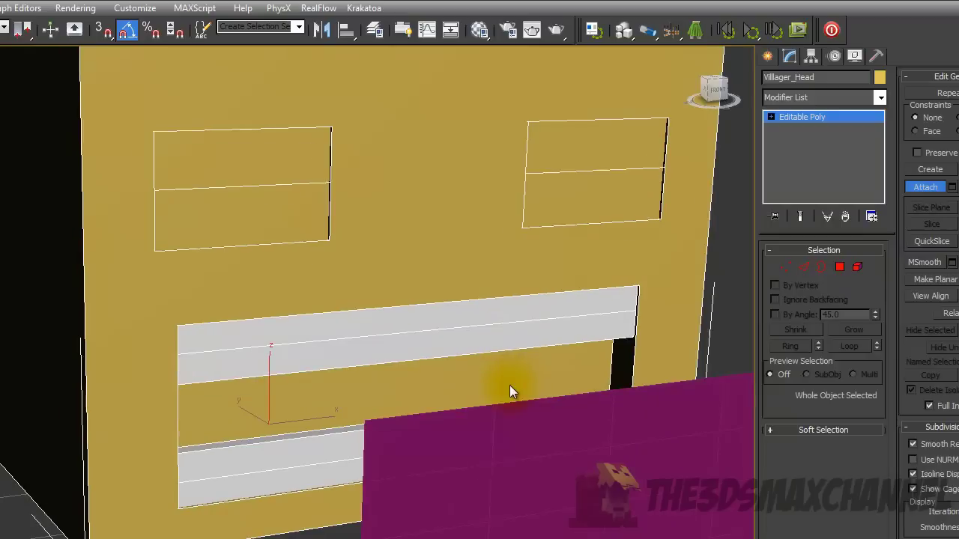
pyautogui.click(235, 347)
pyautogui.click(219, 474)
# Examine the combined head mesh in wireframe and shaded perspective views around the eyes and mouth.
pyautogui.moveTo(349, 362); pyautogui.dragTo(419, 374, button='middle')
pyautogui.keyDown('alt'); pyautogui.moveTo(402, 339); pyautogui.dragTo(413, 329, button='middle'); pyautogui.keyUp('alt')
pyautogui.press('F3')
pyautogui.press('F3')
pyautogui.moveTo(416, 363); pyautogui.dragTo(371, 414, button='middle')
pyautogui.press('F3')
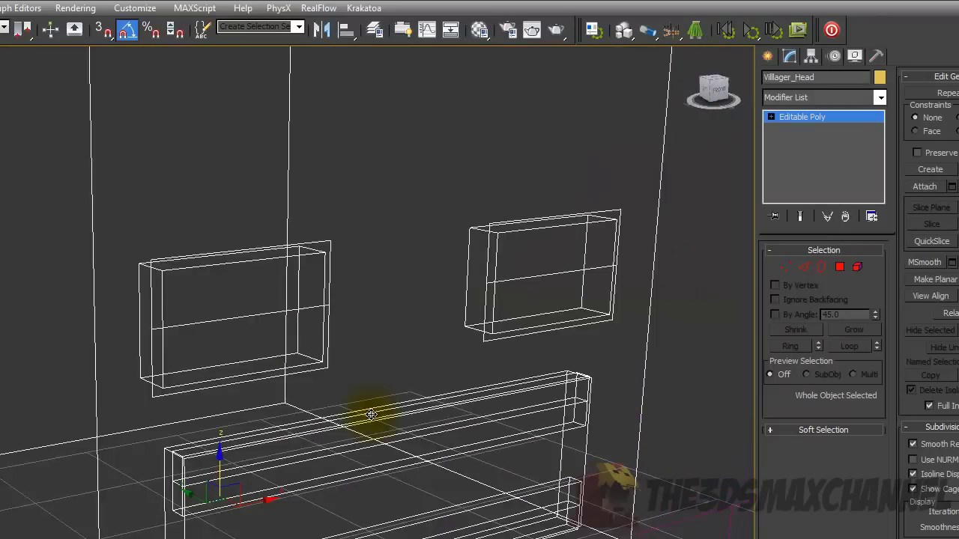
pyautogui.moveTo(333, 385); pyautogui.dragTo(294, 339, button='middle')
pyautogui.scroll(-4, 315, 434)
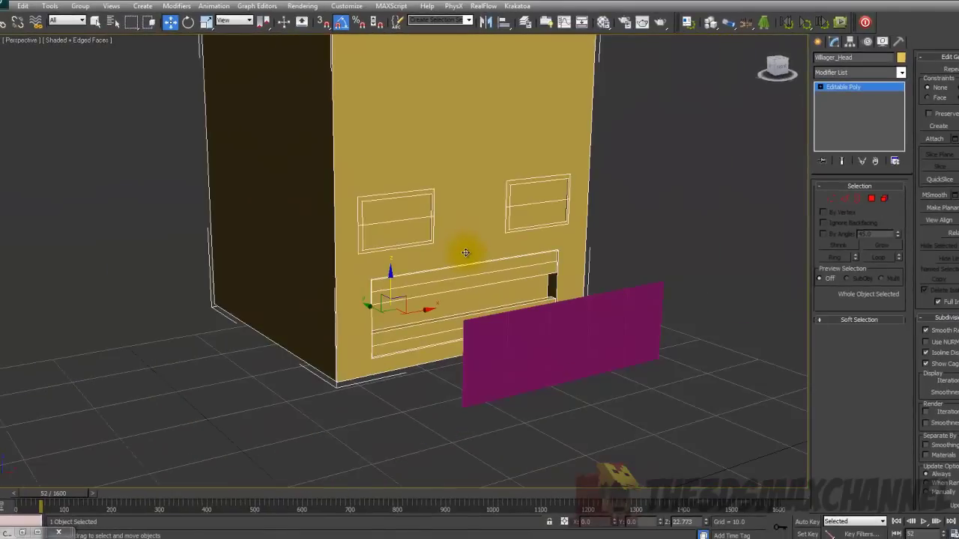
pyautogui.keyDown('alt'); pyautogui.moveTo(465, 252); pyautogui.dragTo(471, 252, button='middle'); pyautogui.keyUp('alt')
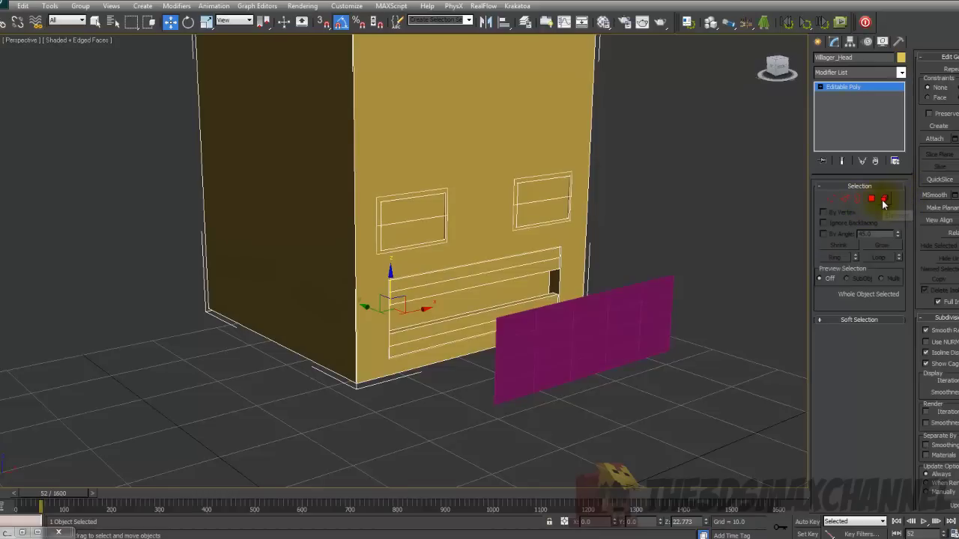
# Examine the eyelid and mouth strip elements of the head mesh by selecting them individually in element mode.
pyautogui.click(884, 200)
pyautogui.click(641, 196)
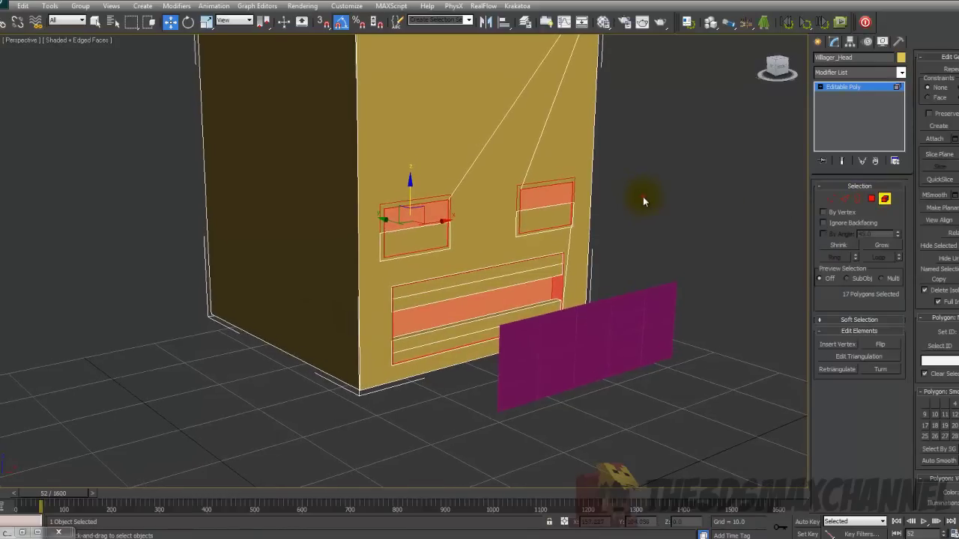
pyautogui.click(423, 208)
pyautogui.moveTo(450, 215); pyautogui.dragTo(479, 295, button='middle')
pyautogui.press('F3')
pyautogui.scroll(4, 458, 236)
pyautogui.moveTo(479, 296); pyautogui.dragTo(484, 177, button='middle')
pyautogui.click(435, 277)
pyautogui.moveTo(495, 261); pyautogui.dragTo(483, 315, button='middle')
pyautogui.click(445, 391)
pyautogui.moveTo(469, 348)
pyautogui.keyDown('alt'); pyautogui.mouseDown(button='middle')
pyautogui.moveTo(495, 347)
pyautogui.moveTo(489, 339)
pyautogui.mouseUp(button='middle'); pyautogui.keyUp('alt')
pyautogui.press('F2')
pyautogui.press('F3')
pyautogui.press('F2')
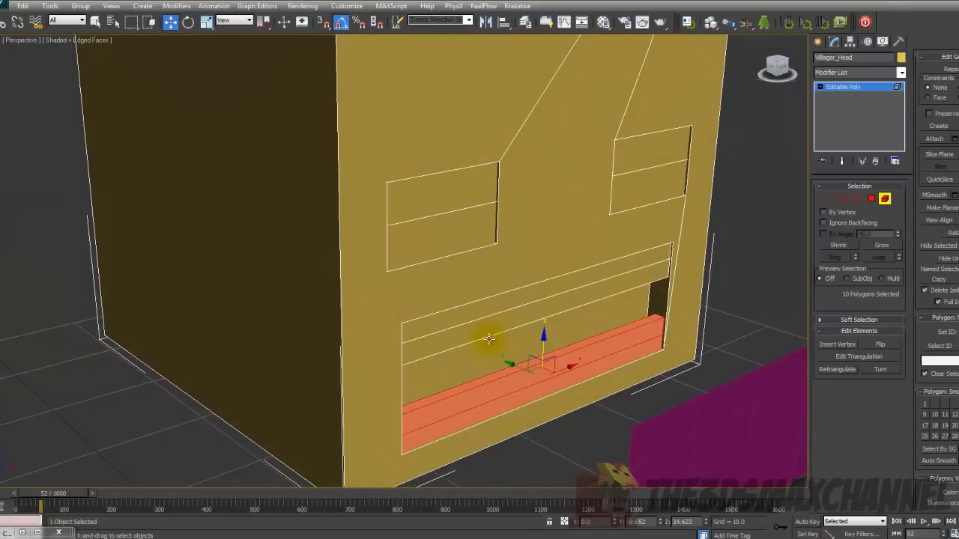
# Check the lower eyelid element and the face in wireframe, and leave element selection.
pyautogui.moveTo(519, 370); pyautogui.dragTo(557, 385)
pyautogui.keyDown('alt'); pyautogui.moveTo(556, 385); pyautogui.dragTo(413, 221, button='middle'); pyautogui.keyUp('alt')
pyautogui.click(442, 241)
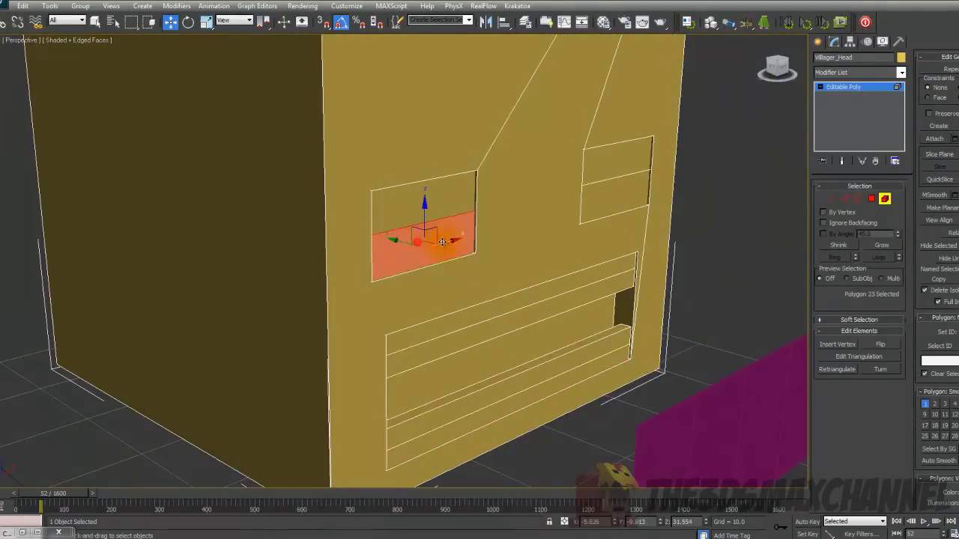
pyautogui.moveTo(425, 217); pyautogui.dragTo(487, 242)
pyautogui.keyDown('alt'); pyautogui.moveTo(487, 241); pyautogui.dragTo(494, 205, button='middle'); pyautogui.keyUp('alt')
pyautogui.press('F4')
pyautogui.press('F3')
pyautogui.click(885, 198)
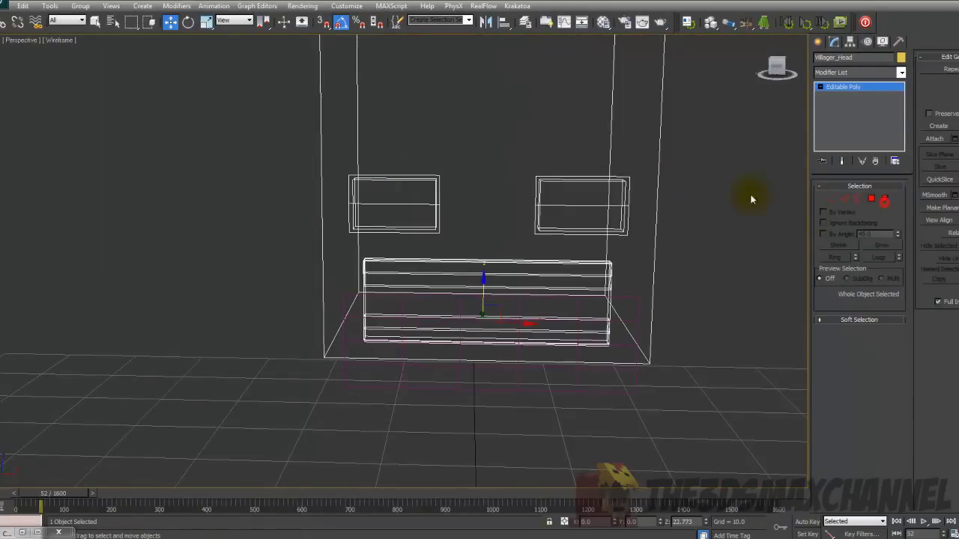
# Select the purple plane in front of the mouth and move it along Y to about -10.09, close to the head's front face.
pyautogui.press('F3')
pyautogui.press('F4')
pyautogui.moveTo(541, 218)
pyautogui.keyDown('alt'); pyautogui.mouseDown(button='middle')
pyautogui.moveTo(550, 223)
pyautogui.moveTo(465, 174)
pyautogui.moveTo(592, 207)
pyautogui.moveTo(498, 193)
pyautogui.moveTo(528, 253)
pyautogui.mouseUp(button='middle'); pyautogui.keyUp('alt')
pyautogui.click(517, 222)
pyautogui.scroll(3, 507, 258)
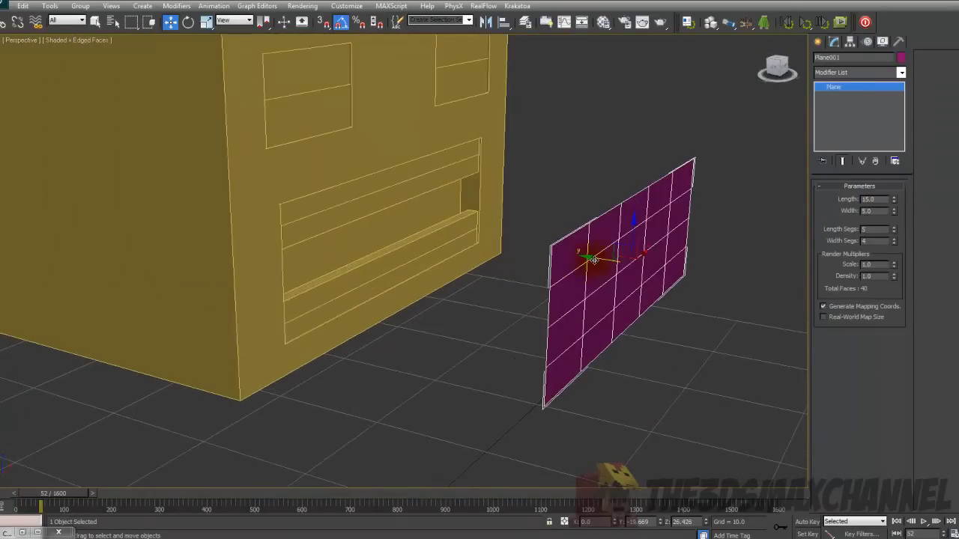
pyautogui.moveTo(592, 260); pyautogui.dragTo(364, 225)
# Refine the purple plane's position in the left view to about Y -10.002, just in front of the head's front face.
pyautogui.press('l')
pyautogui.scroll(5, 426, 235)
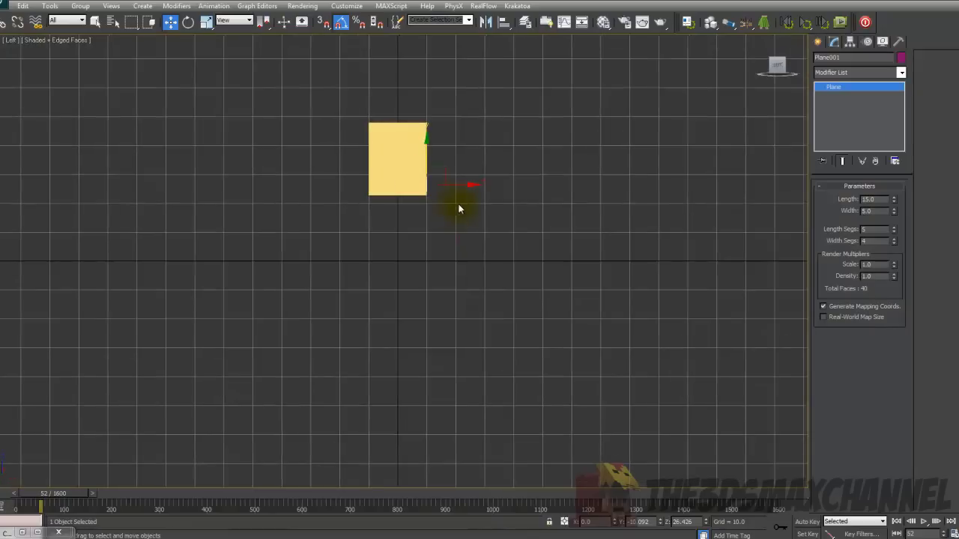
pyautogui.press('F3')
pyautogui.scroll(8, 475, 278)
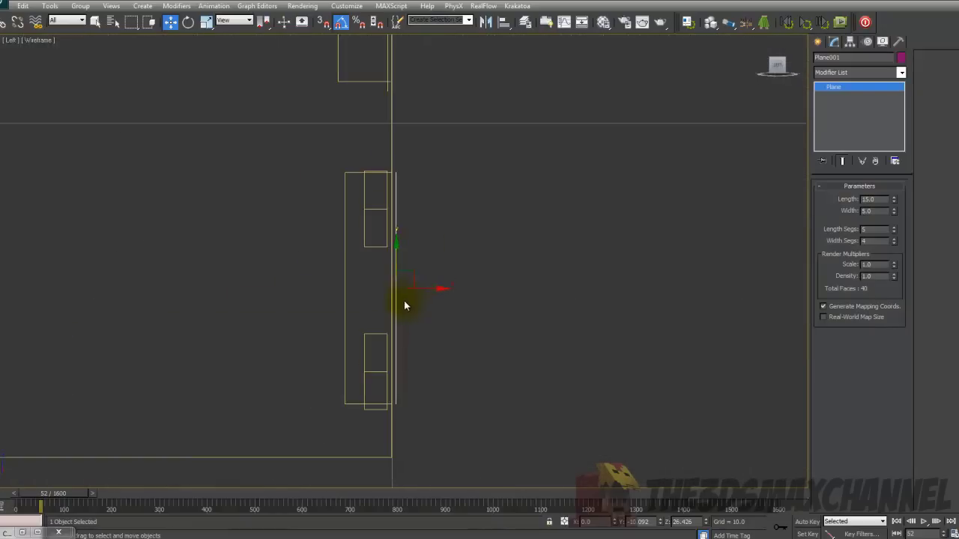
pyautogui.scroll(8, 441, 250)
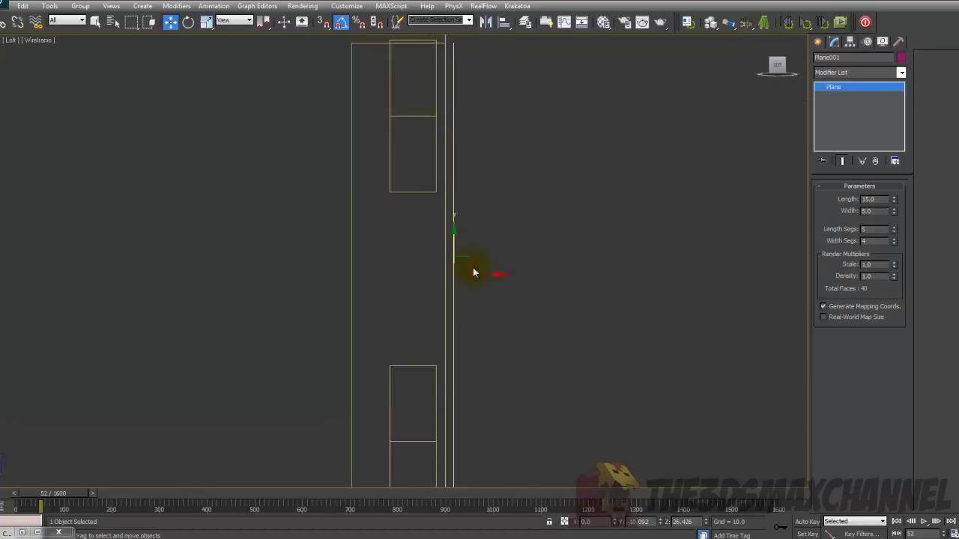
pyautogui.moveTo(509, 280); pyautogui.dragTo(498, 278)
pyautogui.scroll(10, 475, 227)
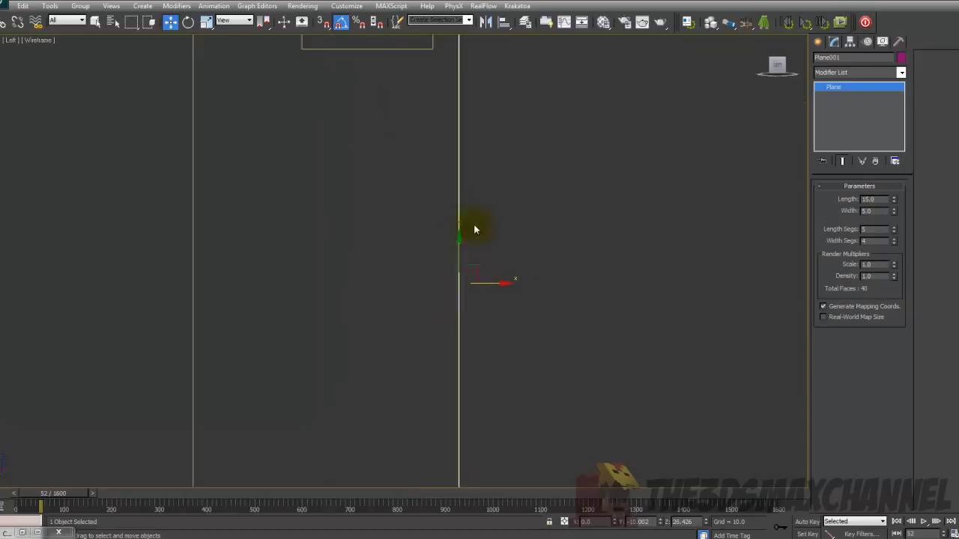
# Examine the purple plane's fit over the mouth opening in perspective, in shaded and wireframe display.
pyautogui.press('p')
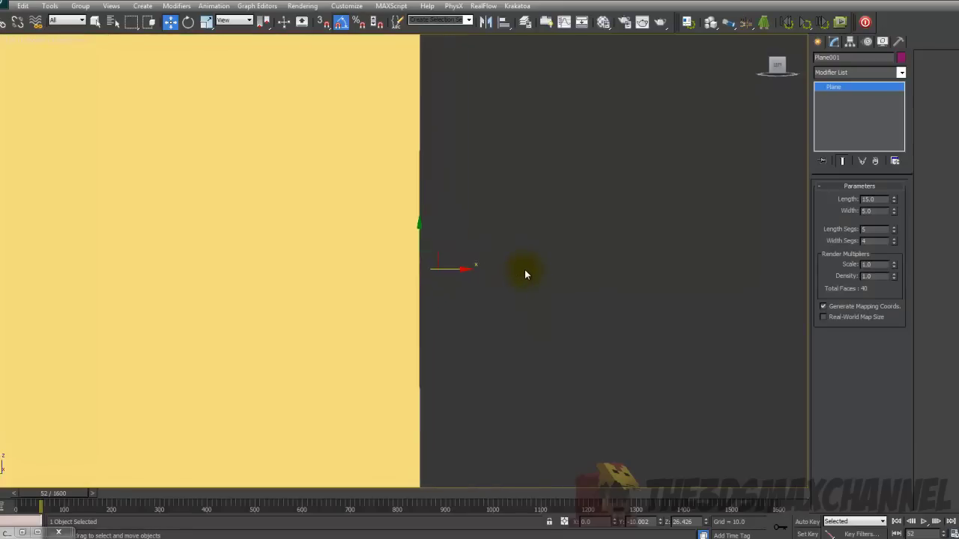
pyautogui.scroll(5, 387, 266)
pyautogui.moveTo(387, 266); pyautogui.dragTo(428, 282, button='middle')
pyautogui.press('F4')
pyautogui.keyDown('alt'); pyautogui.moveTo(410, 245); pyautogui.dragTo(436, 203, button='middle'); pyautogui.keyUp('alt')
pyautogui.scroll(-5, 366, 195)
pyautogui.scroll(4, 437, 203)
pyautogui.scroll(5, 441, 280)
pyautogui.keyDown('alt'); pyautogui.moveTo(441, 280); pyautogui.dragTo(439, 192, button='middle'); pyautogui.keyUp('alt')
pyautogui.scroll(-4, 466, 228)
pyautogui.press('F3')
pyautogui.press('F3')
pyautogui.press('F4')
# Convert the purple plane to an Editable Poly and activate polygon selection.
pyautogui.scroll(3, 450, 197)
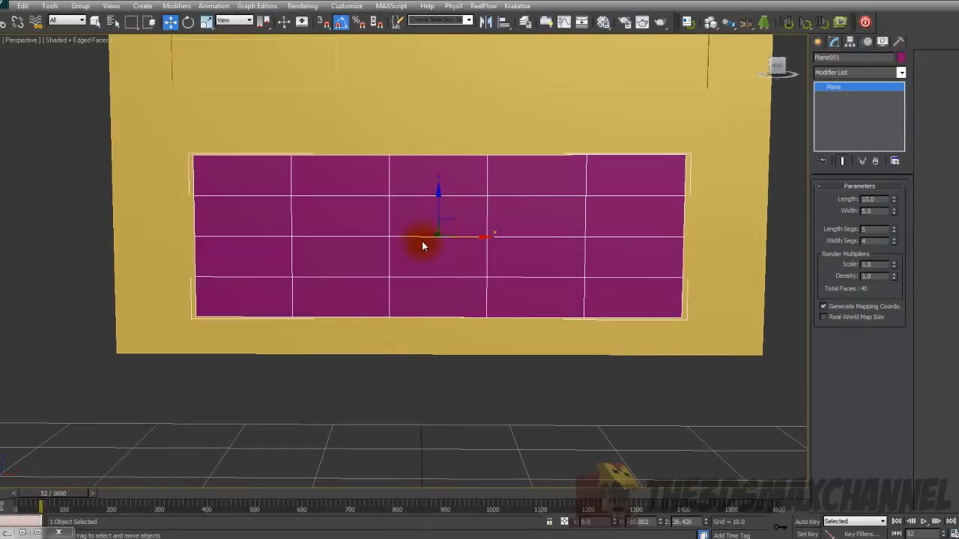
pyautogui.rightClick(421, 245)
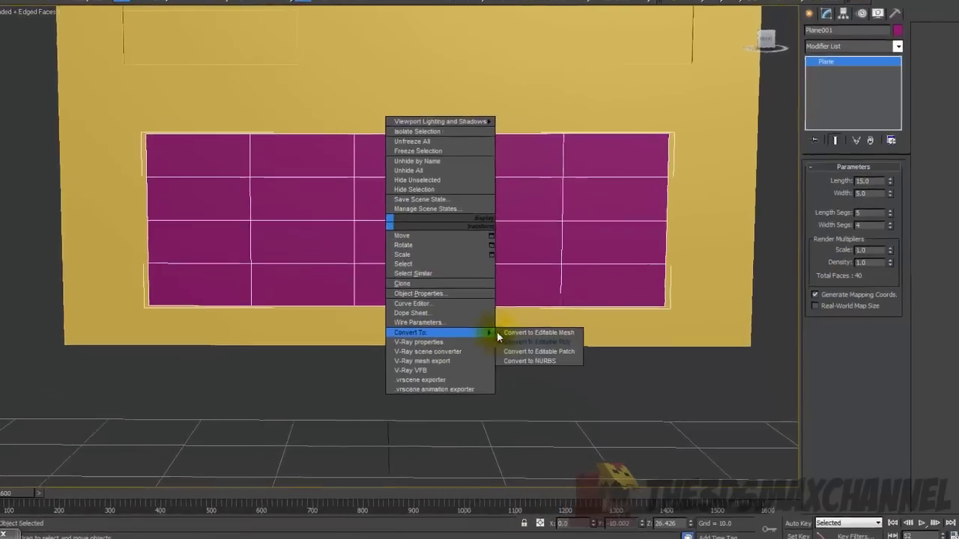
pyautogui.click(509, 341)
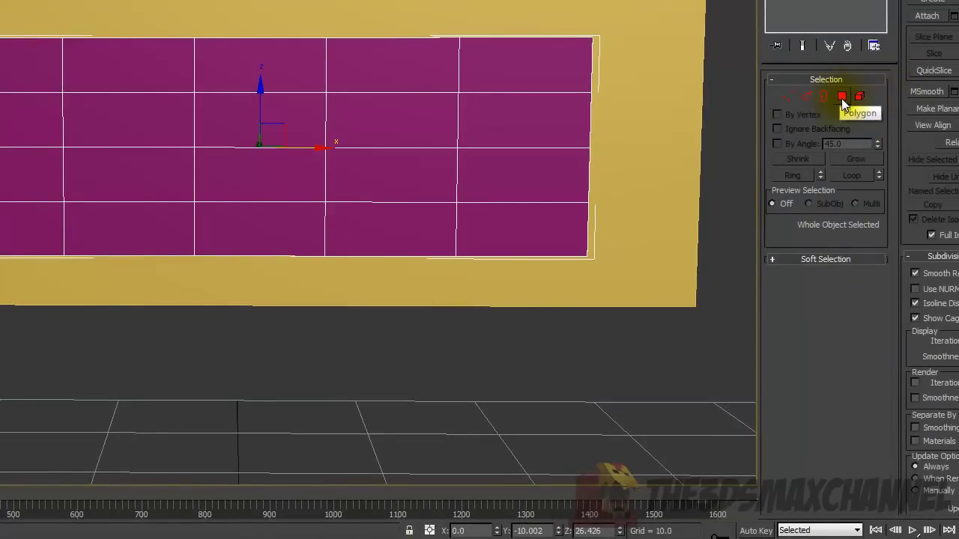
pyautogui.click(841, 98)
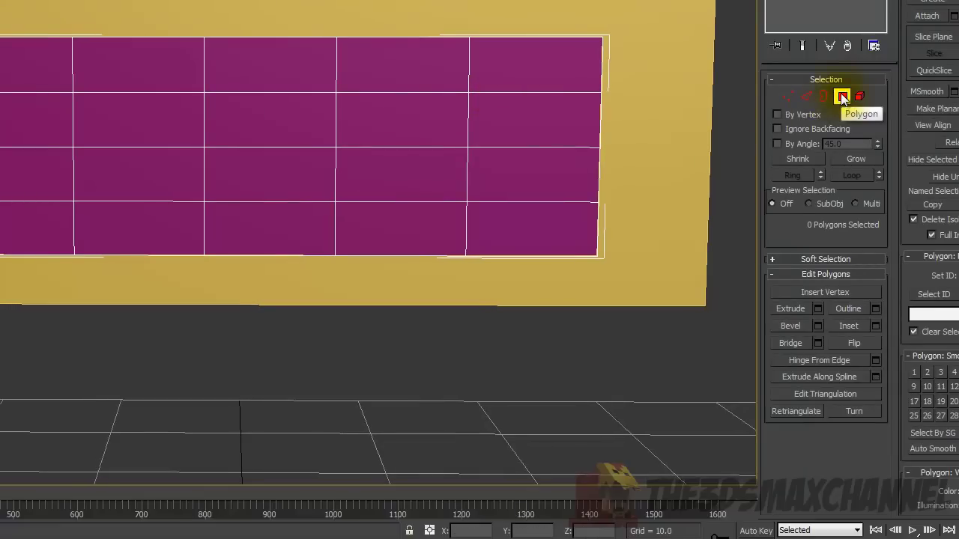
# Delete the six central polygons of the purple plane, three in each of the two middle rows, to open the mouth.
pyautogui.moveTo(638, 85); pyautogui.dragTo(671, 74, button='middle')
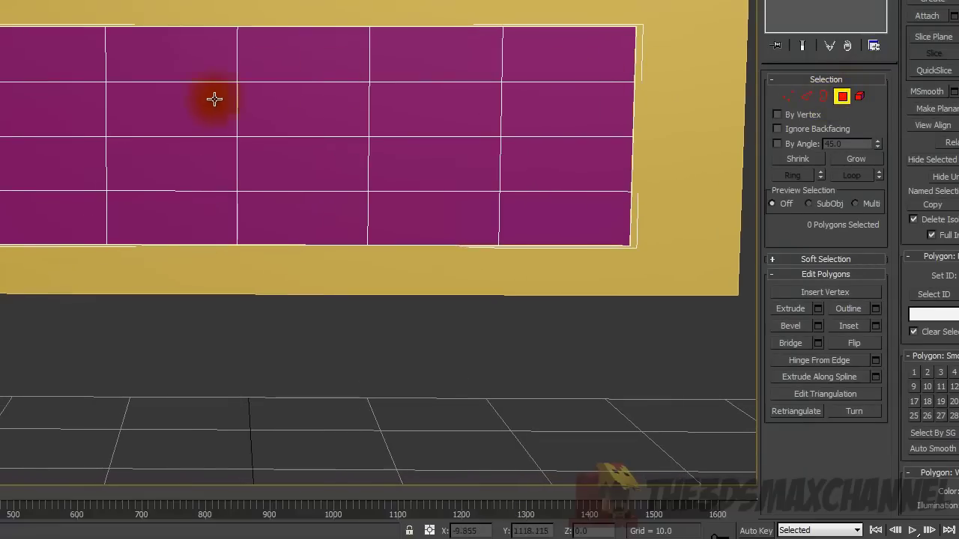
pyautogui.click(170, 111)
pyautogui.keyDown('ctrl'); pyautogui.click(322, 118); pyautogui.keyUp('ctrl')
pyautogui.keyDown('ctrl'); pyautogui.click(439, 113); pyautogui.keyUp('ctrl')
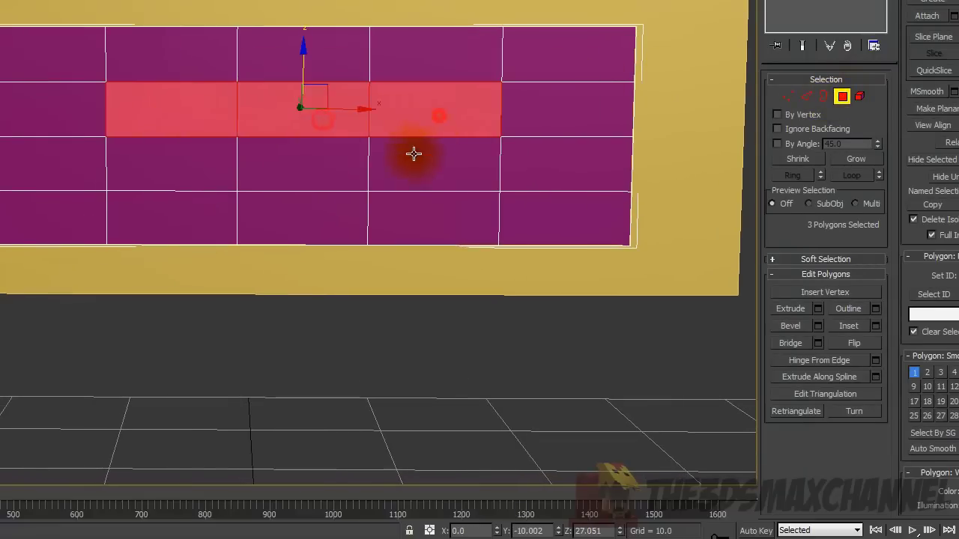
pyautogui.keyDown('ctrl'); pyautogui.click(412, 157); pyautogui.keyUp('ctrl')
pyautogui.keyDown('ctrl'); pyautogui.click(302, 161); pyautogui.keyUp('ctrl')
pyautogui.keyDown('ctrl'); pyautogui.click(197, 158); pyautogui.keyUp('ctrl')
pyautogui.moveTo(306, 122); pyautogui.dragTo(274, 94, button='middle')
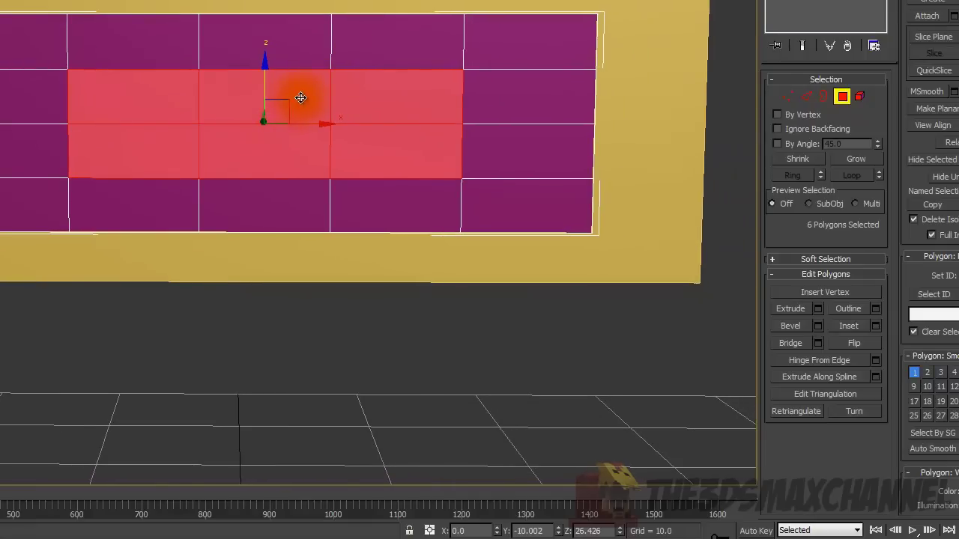
pyautogui.press('Delete')
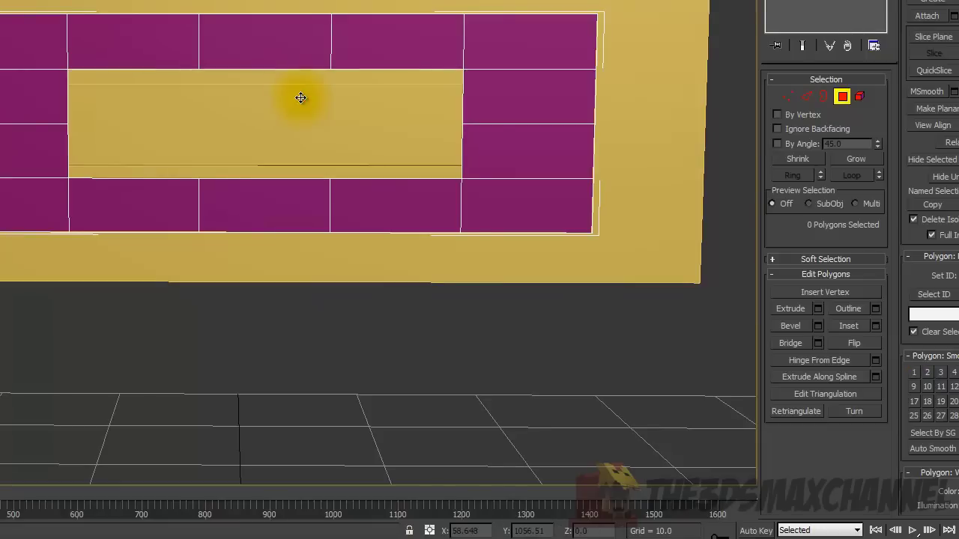
# Try moving the opening's upper inner vertices in vertex mode to reshape the lips, and undo each move.
pyautogui.click(782, 95)
pyautogui.click(68, 68)
pyautogui.moveTo(90, 51); pyautogui.dragTo(68, 34)
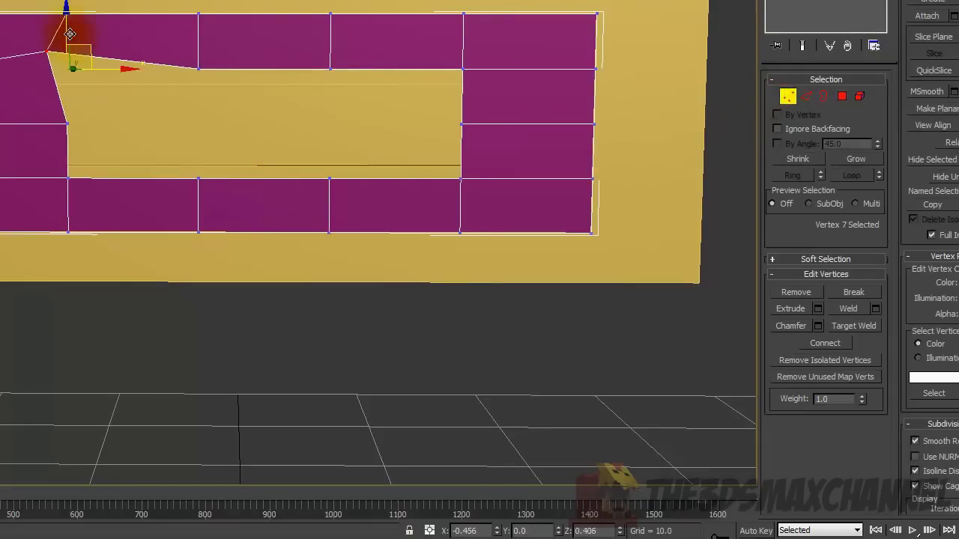
pyautogui.hotkey('ctrl', 'z')
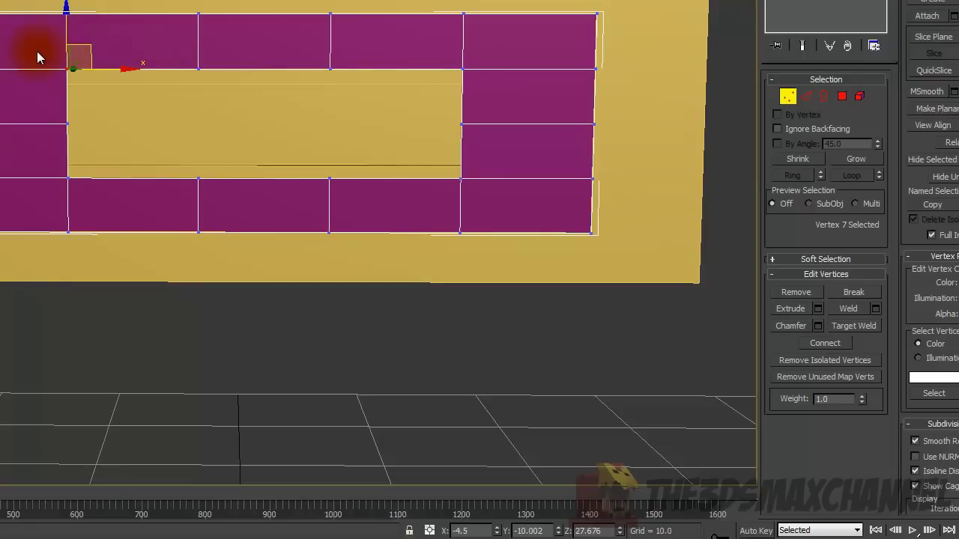
pyautogui.moveTo(584, 76); pyautogui.dragTo(585, 76)
pyautogui.moveTo(263, 36); pyautogui.dragTo(263, 13)
pyautogui.hotkey('ctrl', 'z')
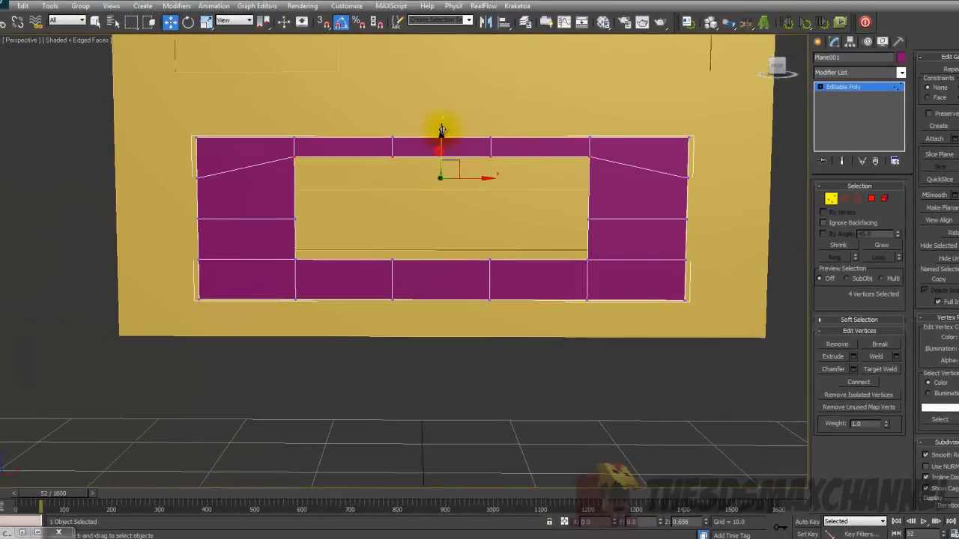
pyautogui.moveTo(334, 199); pyautogui.dragTo(333, 199)
pyautogui.moveTo(316, 160)
pyautogui.mouseDown()
pyautogui.moveTo(310, 154)
pyautogui.moveTo(327, 145)
pyautogui.moveTo(321, 154)
pyautogui.mouseUp()
pyautogui.hotkey('ctrl', 'z')
# Scale the three middle rows of vertices vertically toward the centre in the front view to make the mouth opening narrower.
pyautogui.keyDown('alt'); pyautogui.moveTo(458, 227); pyautogui.dragTo(246, 291, button='middle'); pyautogui.keyUp('alt')
pyautogui.scroll(-2, 512, 248)
pyautogui.scroll(2, 471, 235)
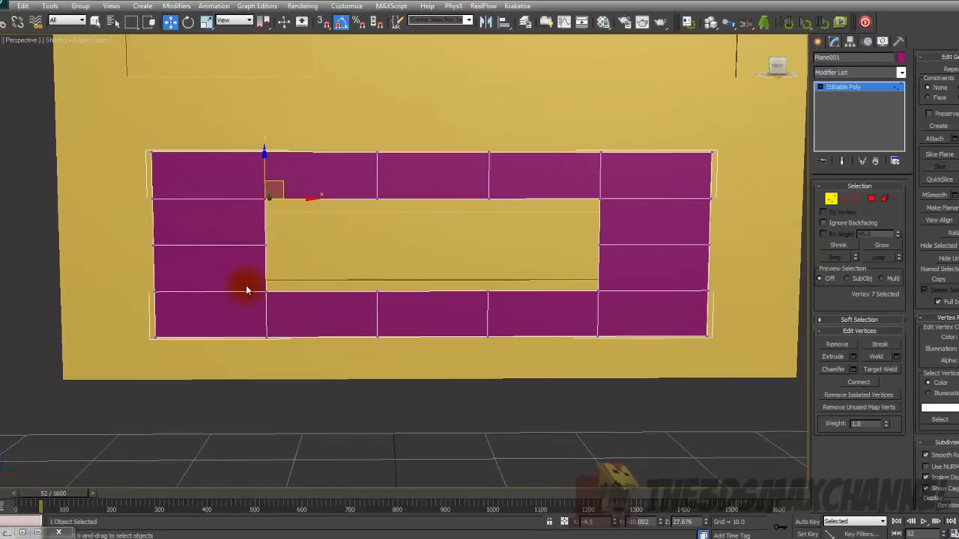
pyautogui.moveTo(580, 309); pyautogui.dragTo(652, 312)
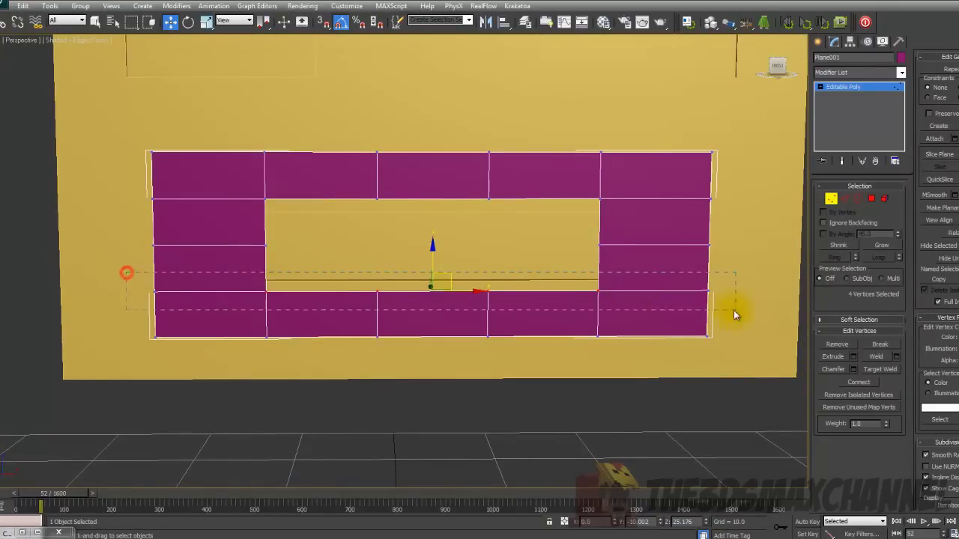
pyautogui.press('g')
pyautogui.moveTo(583, 211); pyautogui.dragTo(533, 194, button='middle')
pyautogui.press('f')
pyautogui.scroll(5, 588, 260)
pyautogui.scroll(4, 533, 194)
pyautogui.moveTo(533, 194); pyautogui.dragTo(513, 170, button='middle')
pyautogui.moveTo(512, 244); pyautogui.dragTo(458, 249, button='middle')
pyautogui.moveTo(182, 204); pyautogui.dragTo(608, 264)
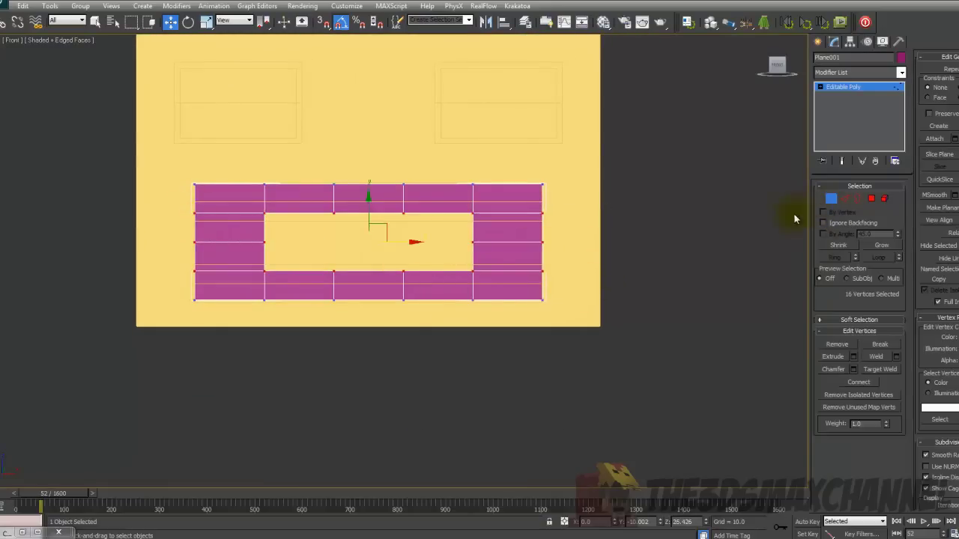
pyautogui.moveTo(606, 231); pyautogui.dragTo(639, 220, button='middle')
pyautogui.scroll(4, 639, 220)
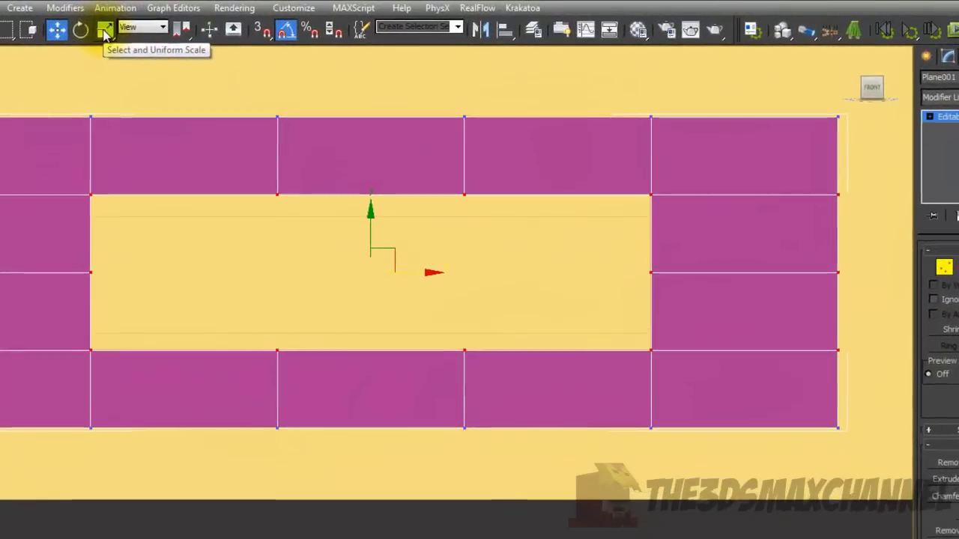
pyautogui.click(105, 30)
pyautogui.moveTo(368, 207); pyautogui.dragTo(357, 250)
# Scale only the four inner vertex columns horizontally toward the centre to shorten the mouth opening, keeping the outer edges out of the selection.
pyautogui.moveTo(449, 283); pyautogui.dragTo(428, 275)
pyautogui.hotkey('ctrl', 'z')
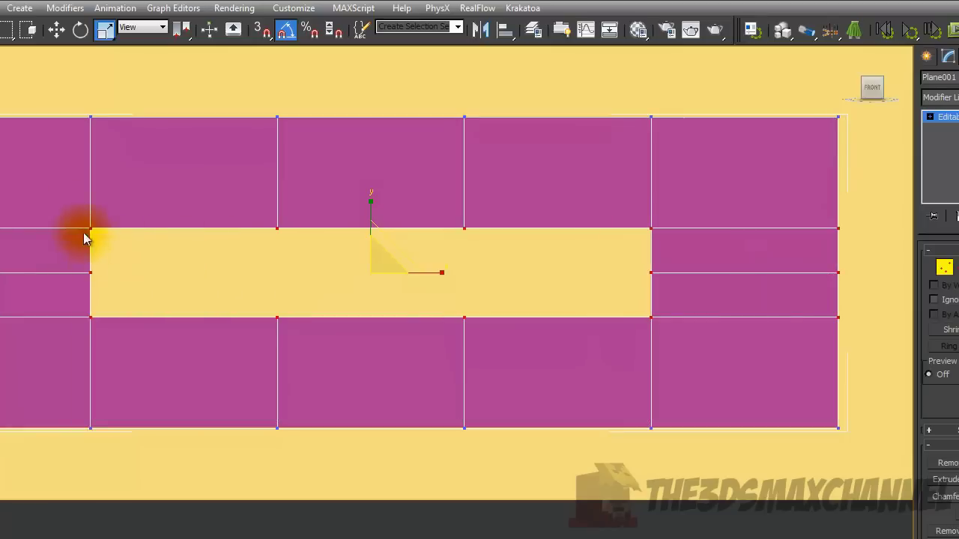
pyautogui.moveTo(47, 93); pyautogui.dragTo(734, 445)
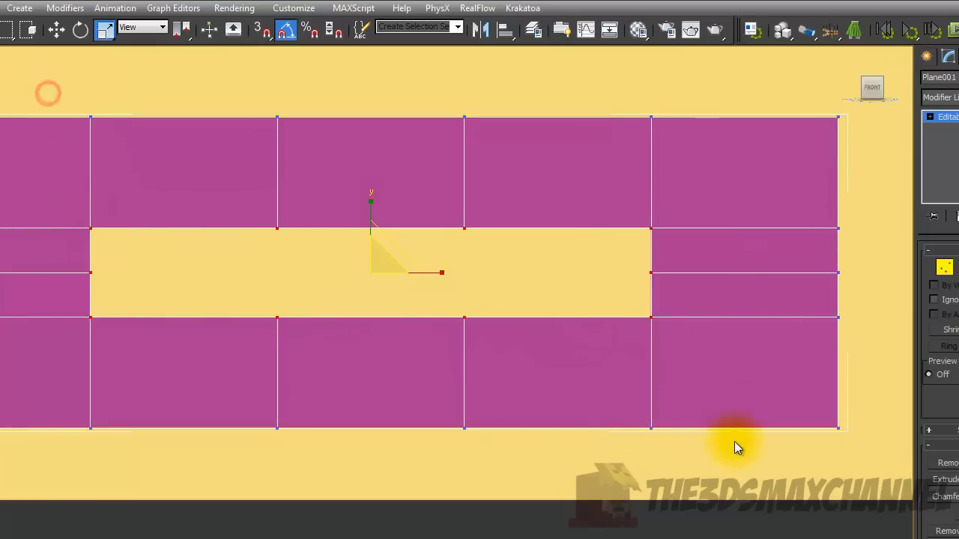
pyautogui.moveTo(431, 277)
pyautogui.mouseDown()
pyautogui.moveTo(405, 274)
pyautogui.moveTo(414, 278)
pyautogui.mouseUp()
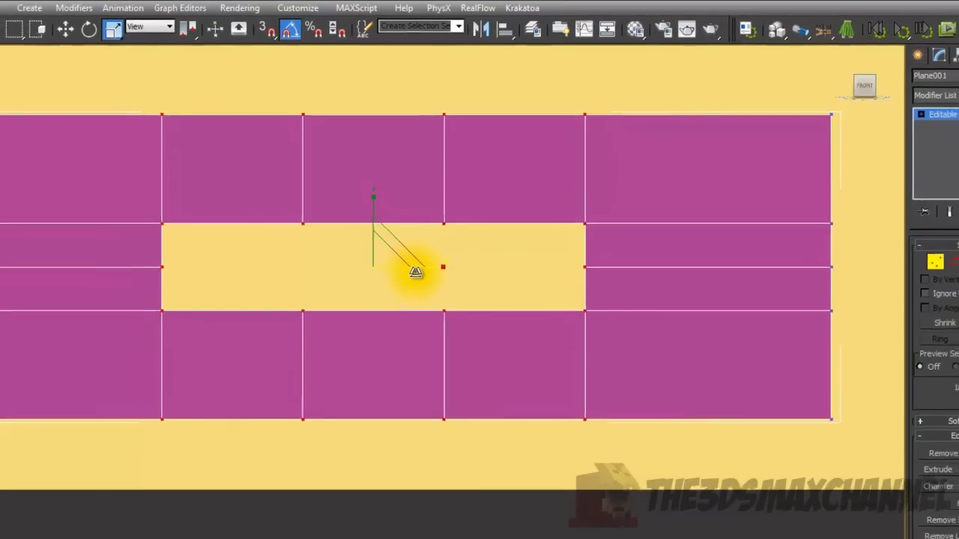
# Examine the reshaped mouth plane on the head in perspective with edged faces, and leave vertex editing.
pyautogui.press('p')
pyautogui.scroll(-5, 545, 322)
pyautogui.keyDown('alt'); pyautogui.moveTo(545, 322); pyautogui.dragTo(581, 354, button='middle'); pyautogui.keyUp('alt')
pyautogui.scroll(3, 582, 353)
pyautogui.keyDown('alt'); pyautogui.moveTo(562, 267); pyautogui.dragTo(627, 269, button='middle'); pyautogui.keyUp('alt')
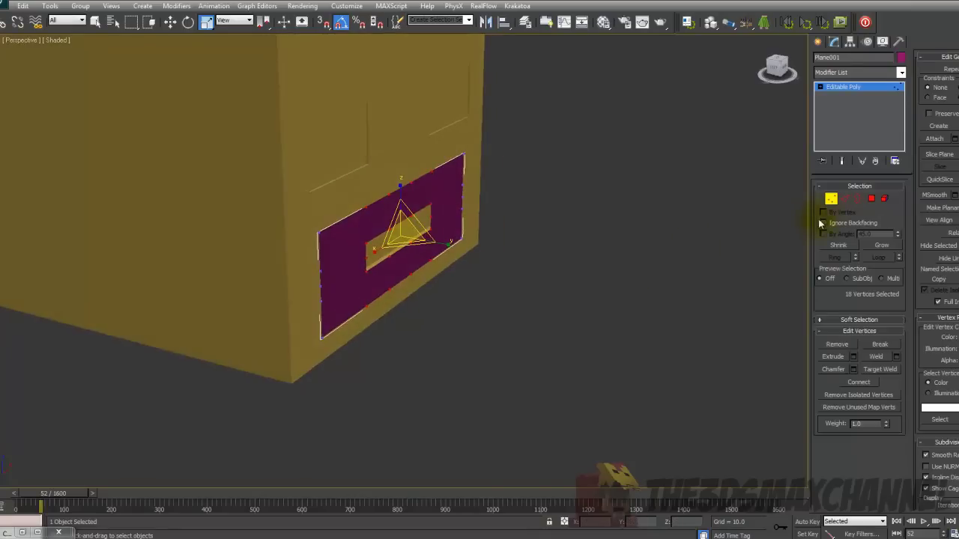
pyautogui.click(831, 199)
pyautogui.moveTo(546, 262)
pyautogui.keyDown('alt'); pyautogui.mouseDown(button='middle')
pyautogui.moveTo(554, 253)
pyautogui.moveTo(488, 252)
pyautogui.moveTo(475, 274)
pyautogui.moveTo(559, 272)
pyautogui.mouseUp(button='middle'); pyautogui.keyUp('alt')
pyautogui.scroll(-3, 559, 273)
pyautogui.press('F4')
pyautogui.moveTo(519, 319)
pyautogui.keyDown('alt'); pyautogui.mouseDown(button='middle')
pyautogui.moveTo(518, 336)
pyautogui.moveTo(502, 318)
pyautogui.mouseUp(button='middle'); pyautogui.keyUp('alt')
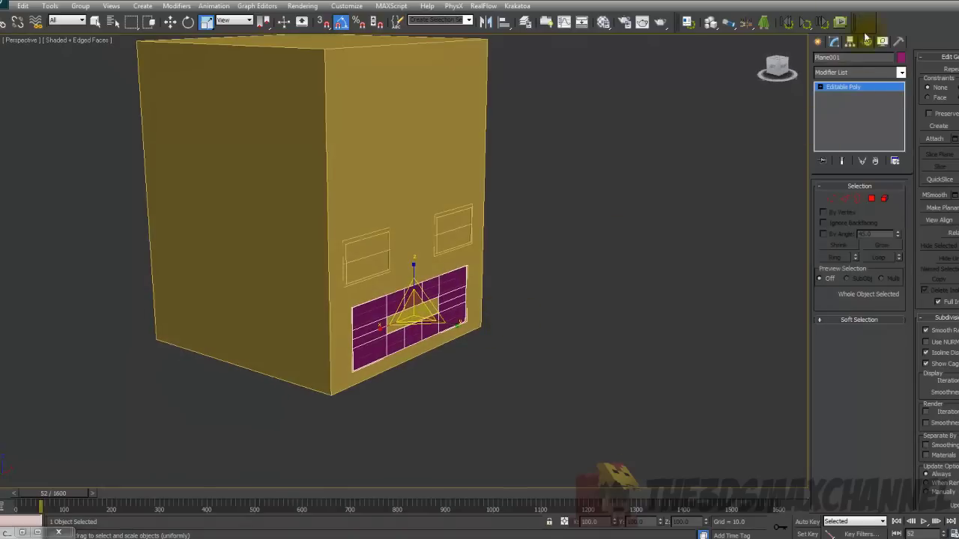
# Create a box in front of the head, about 4.65 long, 16.66 wide and 4.37 high.
pyautogui.click(817, 42)
pyautogui.moveTo(649, 229); pyautogui.dragTo(639, 192, button='middle')
pyautogui.moveTo(695, 202); pyautogui.dragTo(712, 173, button='middle')
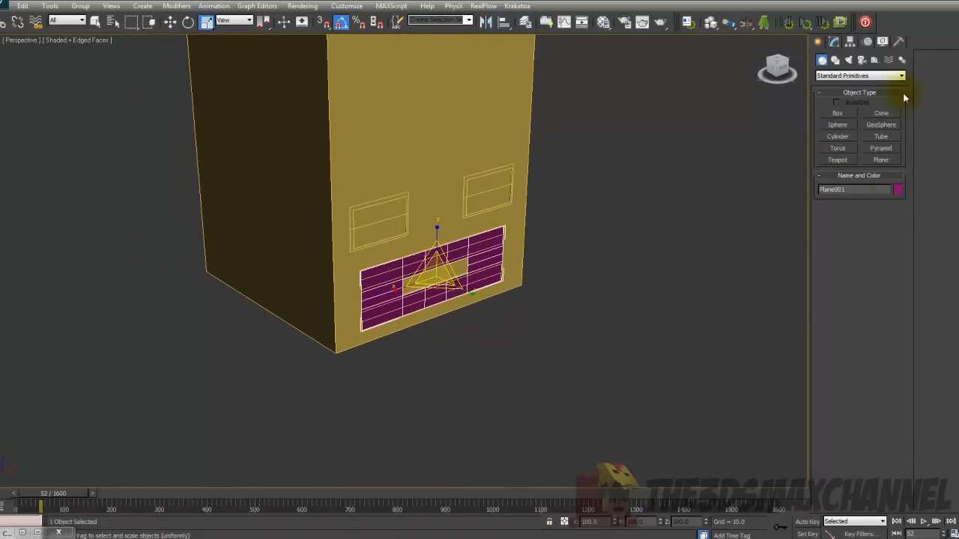
pyautogui.click(837, 113)
pyautogui.scroll(-3, 679, 235)
pyautogui.scroll(3, 616, 267)
pyautogui.moveTo(563, 293); pyautogui.dragTo(628, 284, button='middle')
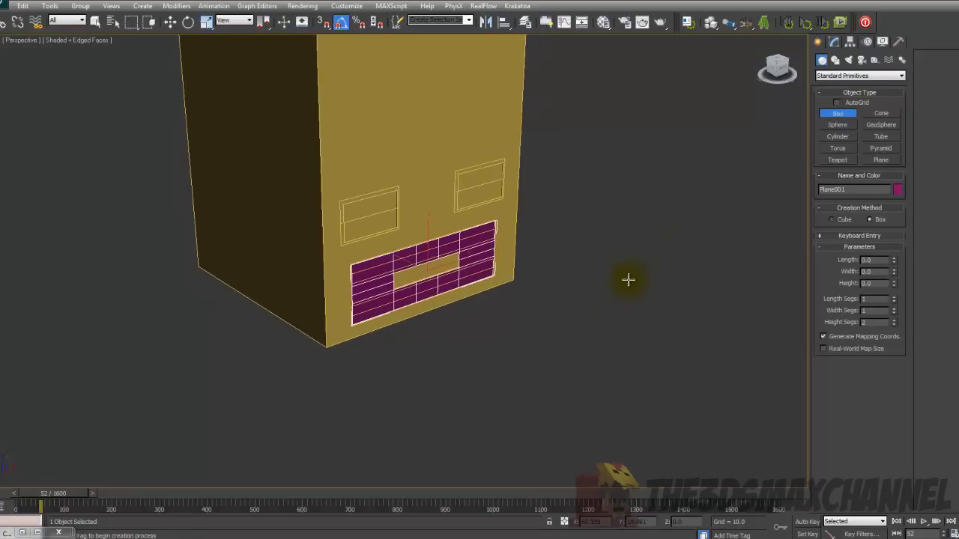
pyautogui.scroll(-3, 603, 260)
pyautogui.scroll(3, 450, 342)
pyautogui.moveTo(448, 343); pyautogui.dragTo(574, 317)
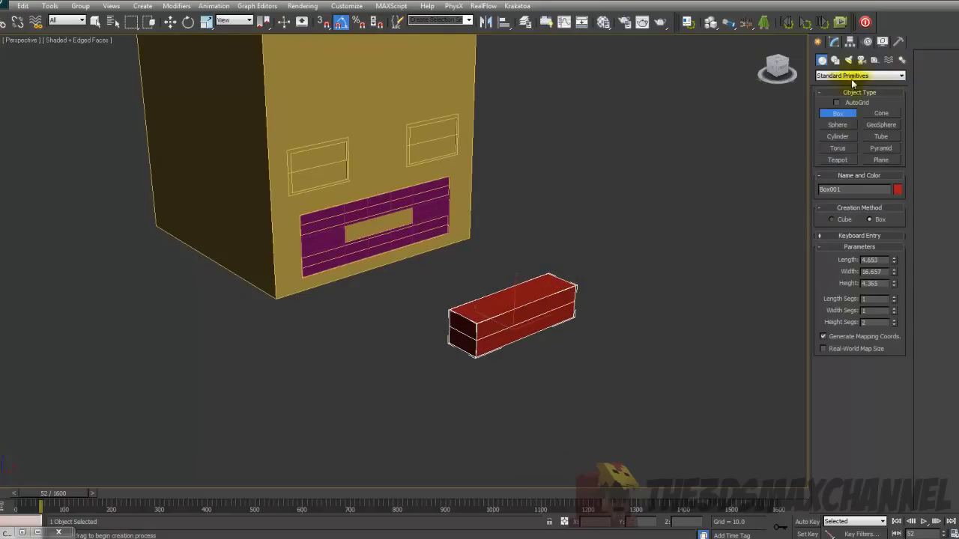
# Set the red box's dimensions to length 1, width 15 and height 2.
pyautogui.click(834, 42)
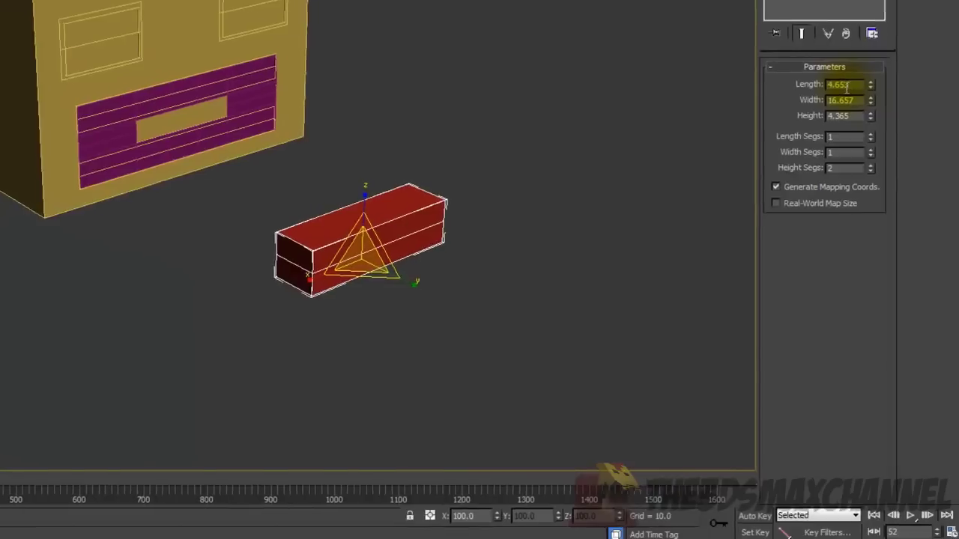
pyautogui.click(846, 88)
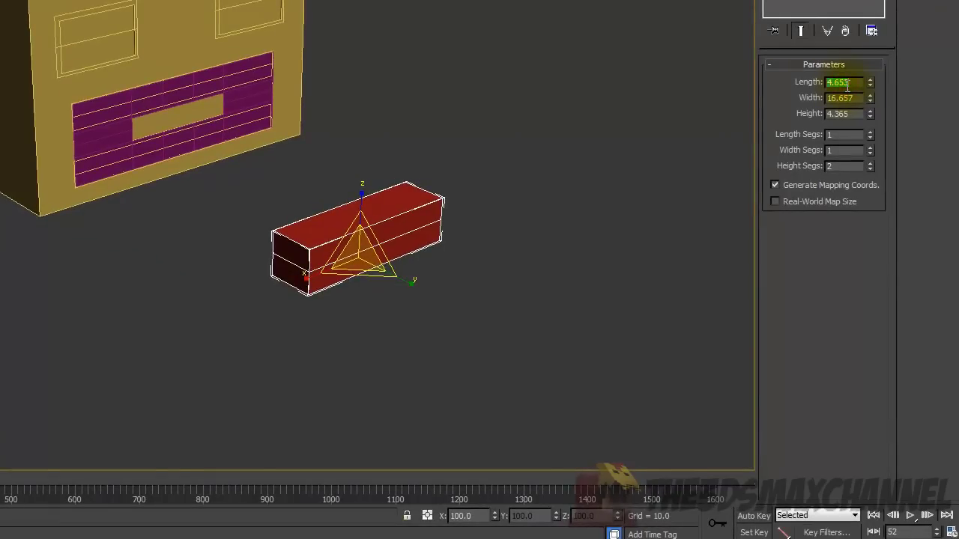
pyautogui.write('15')
pyautogui.press('Return')
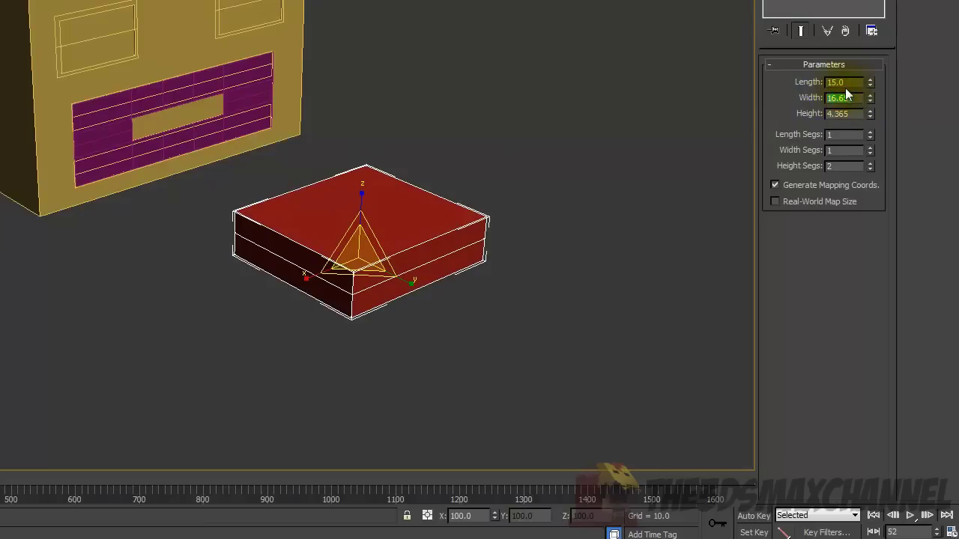
pyautogui.write('1')
pyautogui.press('Return')
pyautogui.click(859, 98)
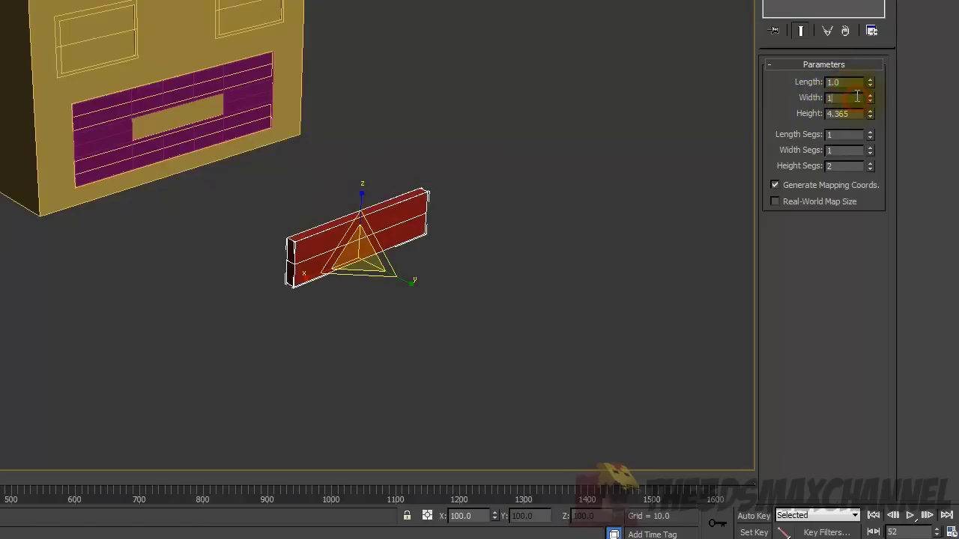
pyautogui.write('1')
pyautogui.press('Return')
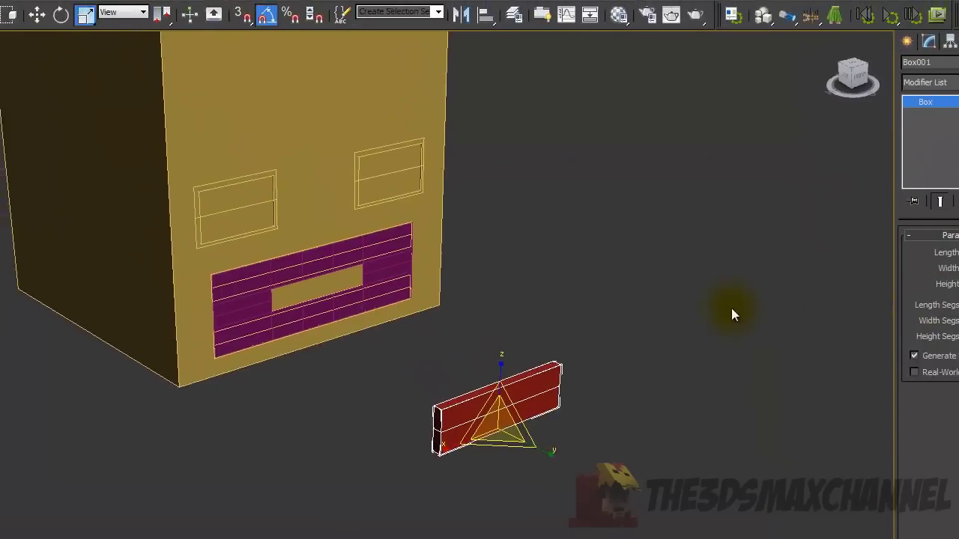
# Align the red box to the villager head, centre to centre in X, Y and Z, with matching orientation.
pyautogui.click(37, 15)
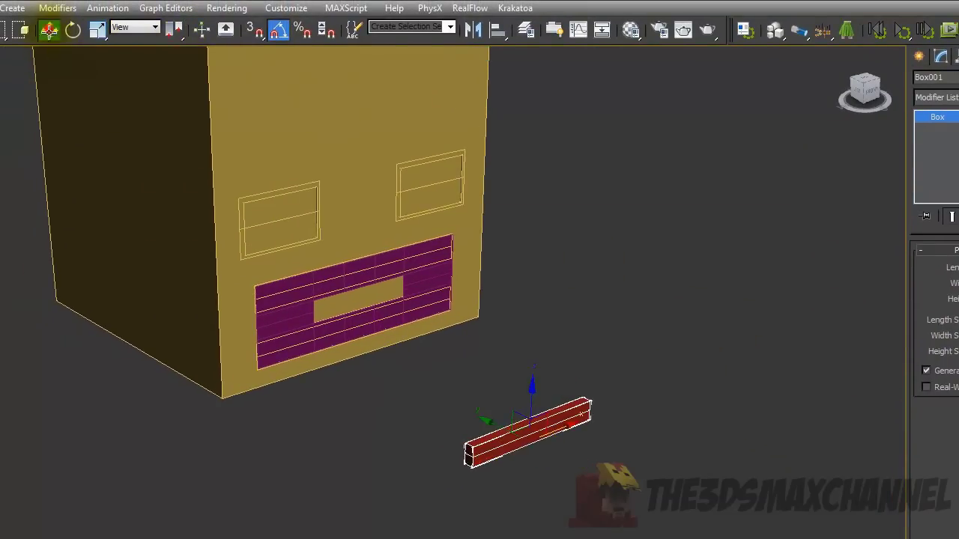
pyautogui.keyDown('alt'); pyautogui.moveTo(536, 300); pyautogui.dragTo(440, 267, button='middle'); pyautogui.keyUp('alt')
pyautogui.moveTo(591, 397); pyautogui.dragTo(680, 444, button='middle')
pyautogui.keyDown('alt'); pyautogui.moveTo(498, 315); pyautogui.dragTo(585, 333, button='middle'); pyautogui.keyUp('alt')
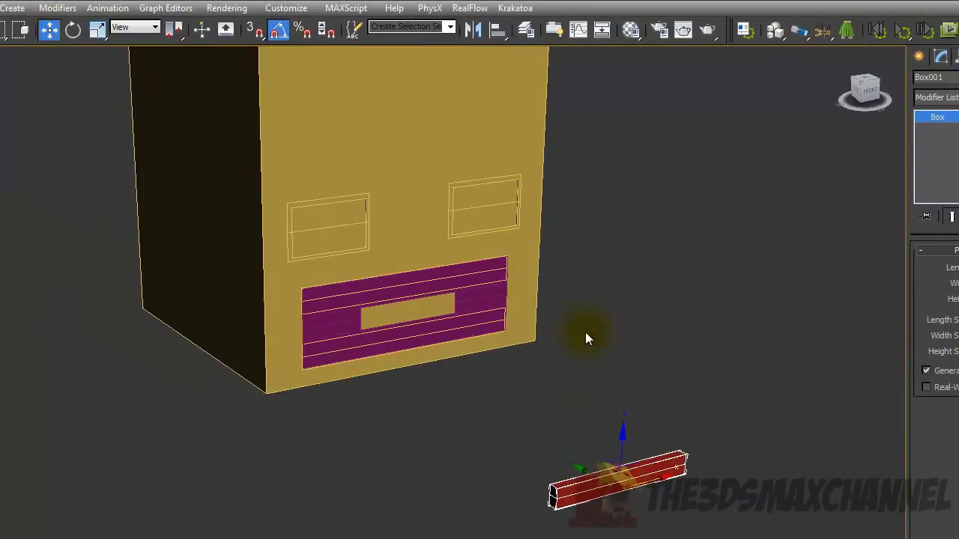
pyautogui.click(497, 38)
pyautogui.click(415, 117)
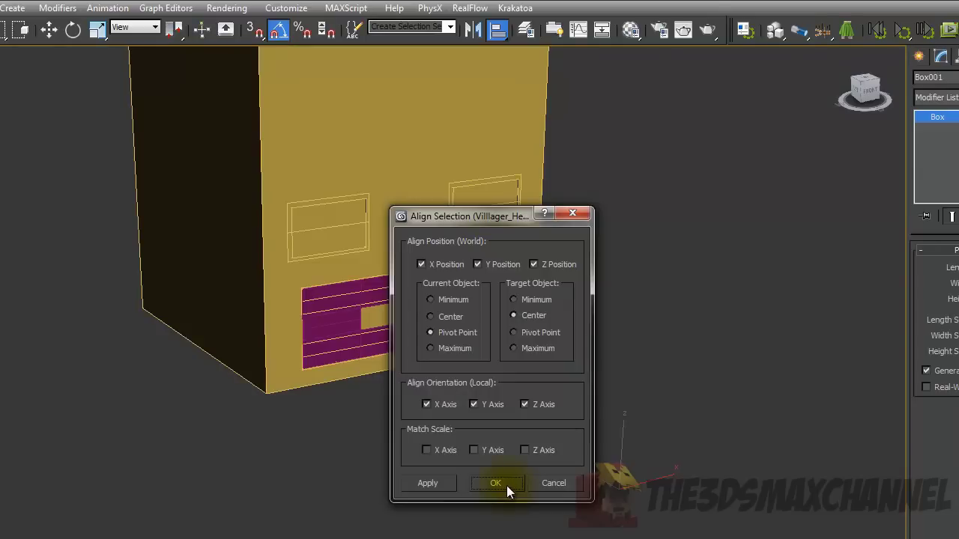
pyautogui.click(431, 316)
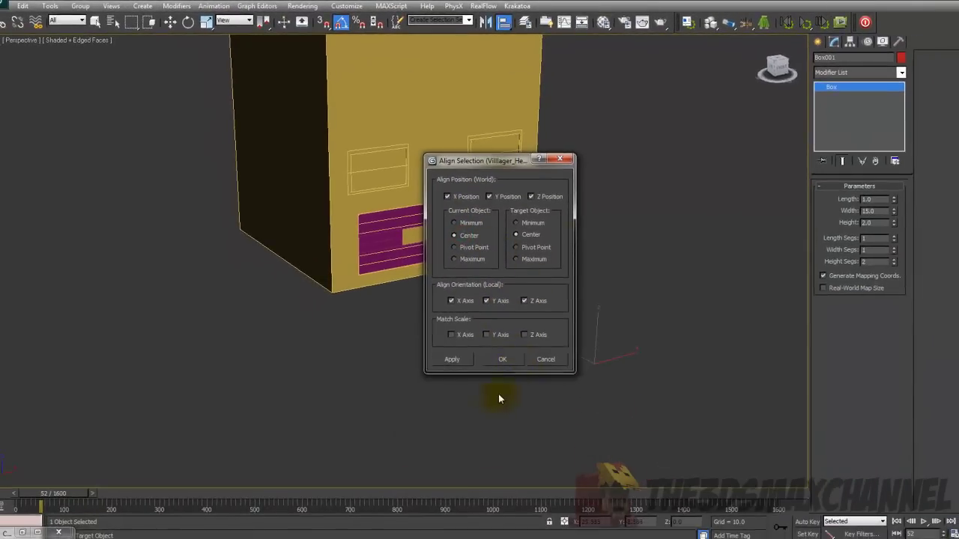
pyautogui.click(504, 361)
# Move the red box out to the front of the face and up above the eyes as an eyebrow.
pyautogui.keyDown('alt'); pyautogui.moveTo(494, 267); pyautogui.dragTo(359, 199, button='middle'); pyautogui.keyUp('alt')
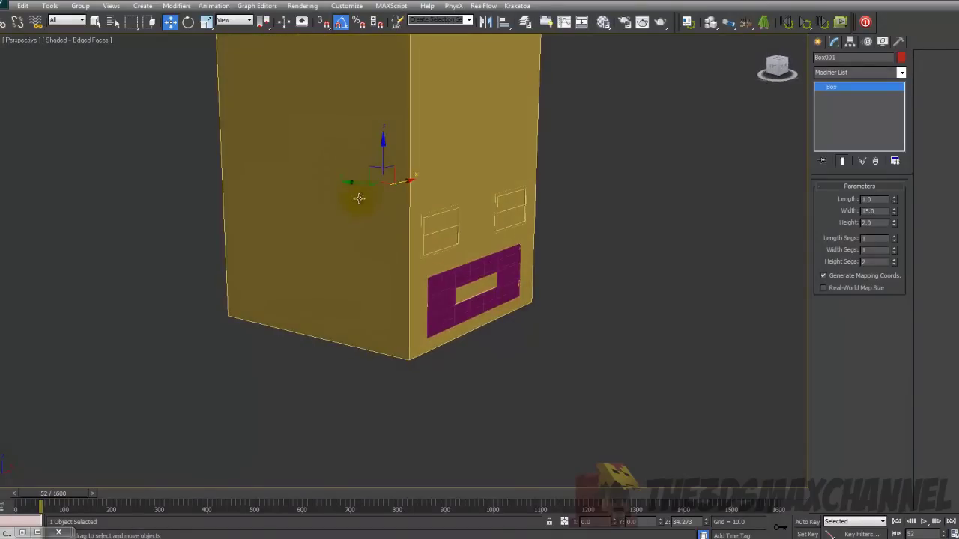
pyautogui.moveTo(379, 187); pyautogui.dragTo(457, 194)
pyautogui.moveTo(478, 190); pyautogui.dragTo(417, 222, button='middle')
pyautogui.scroll(3, 458, 230)
pyautogui.moveTo(503, 203); pyautogui.dragTo(489, 182)
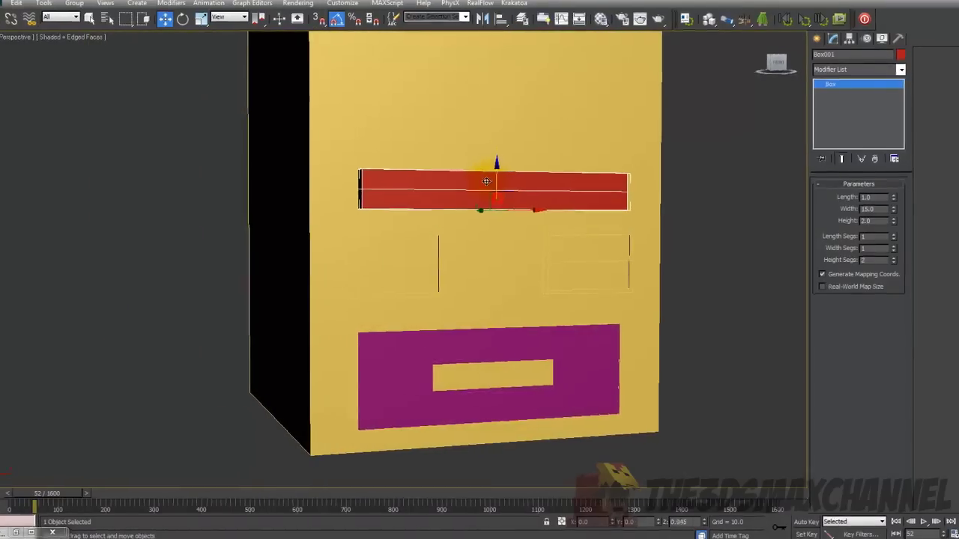
pyautogui.keyDown('alt'); pyautogui.moveTo(489, 182); pyautogui.dragTo(461, 194, button='middle'); pyautogui.keyUp('alt')
pyautogui.keyDown('alt'); pyautogui.moveTo(344, 125); pyautogui.dragTo(301, 125, button='middle'); pyautogui.keyUp('alt')
pyautogui.moveTo(411, 127); pyautogui.dragTo(310, 97, button='middle')
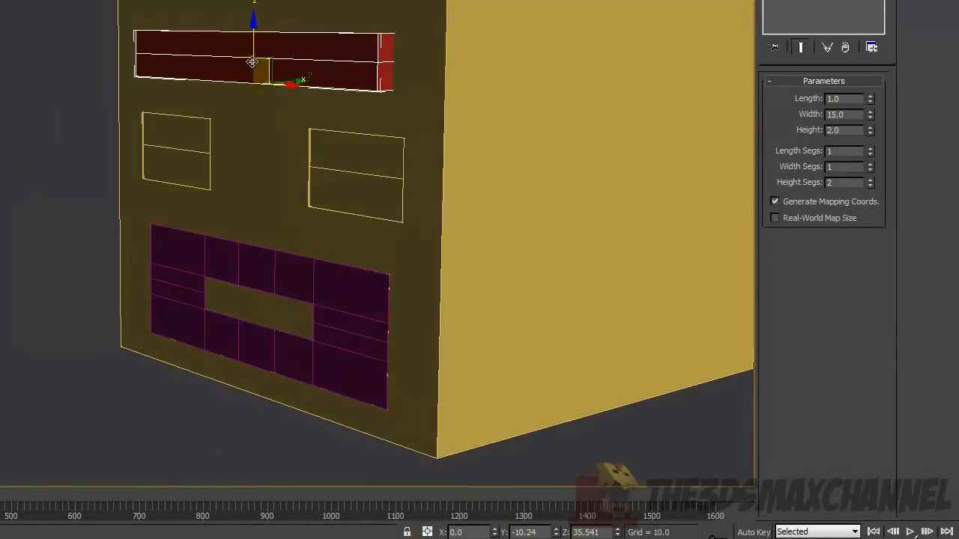
pyautogui.keyDown('alt'); pyautogui.moveTo(252, 62); pyautogui.dragTo(337, 54, button='middle'); pyautogui.keyUp('alt')
pyautogui.keyDown('alt'); pyautogui.moveTo(517, 120); pyautogui.dragTo(563, 114, button='middle'); pyautogui.keyUp('alt')
# Set the eyebrow box to one height segment and two width segments.
pyautogui.click(869, 185)
pyautogui.click(870, 165)
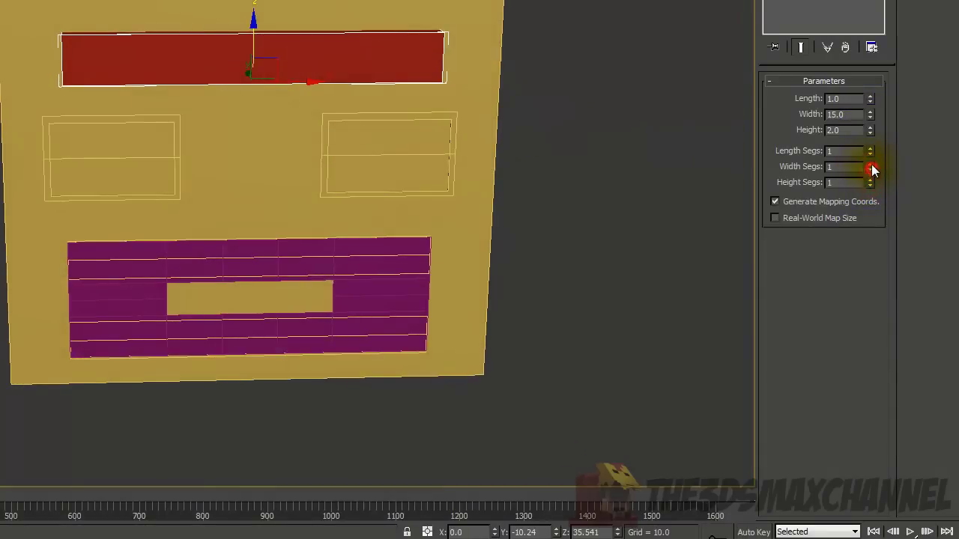
pyautogui.keyDown('alt'); pyautogui.moveTo(560, 117); pyautogui.dragTo(597, 118, button='middle'); pyautogui.keyUp('alt')
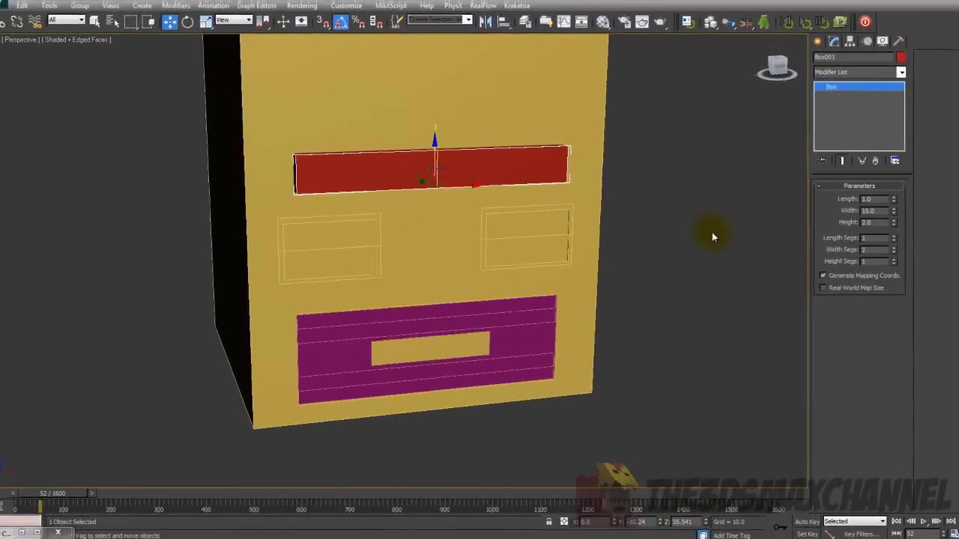
# Examine the eyebrow box's placement above the eyes, with and without edged faces.
pyautogui.moveTo(572, 104); pyautogui.dragTo(547, 214, button='middle')
pyautogui.scroll(3, 547, 214)
pyautogui.press('F4')
pyautogui.scroll(-3, 653, 285)
pyautogui.scroll(3, 650, 256)
pyautogui.press('F4')
pyautogui.moveTo(650, 257); pyautogui.dragTo(659, 236, button='middle')
pyautogui.scroll(-4, 648, 244)
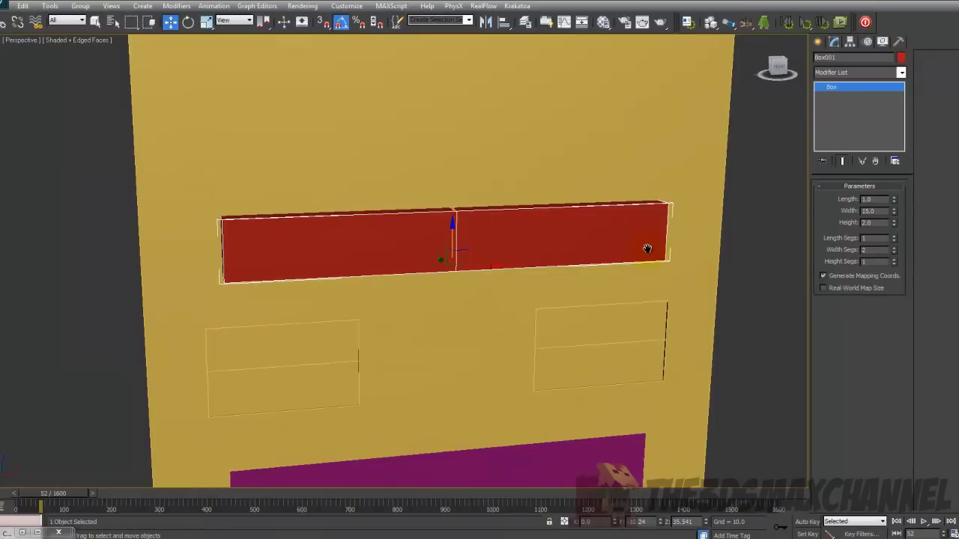
pyautogui.scroll(4, 645, 238)
pyautogui.scroll(-5, 646, 235)
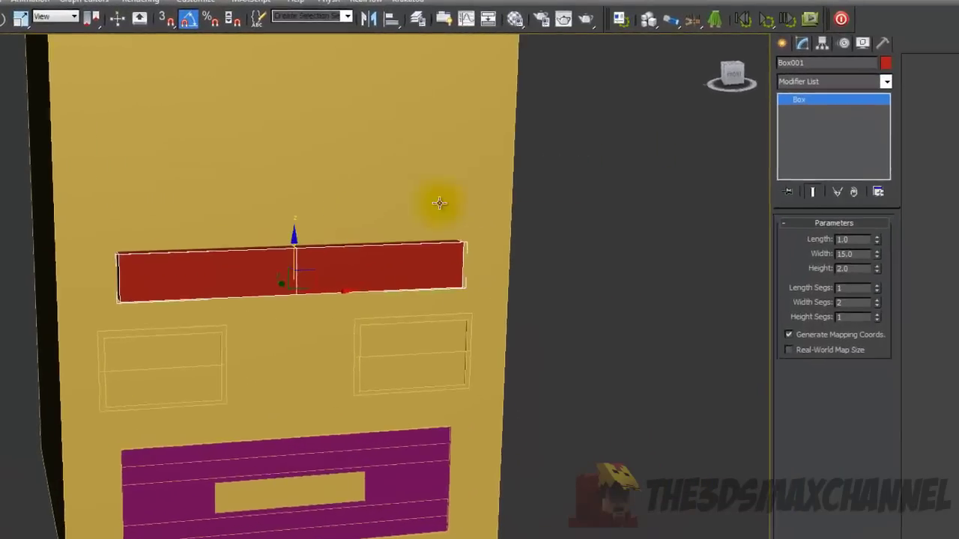
# Convert the eyebrow box to an editable poly.
pyautogui.rightClick(462, 219)
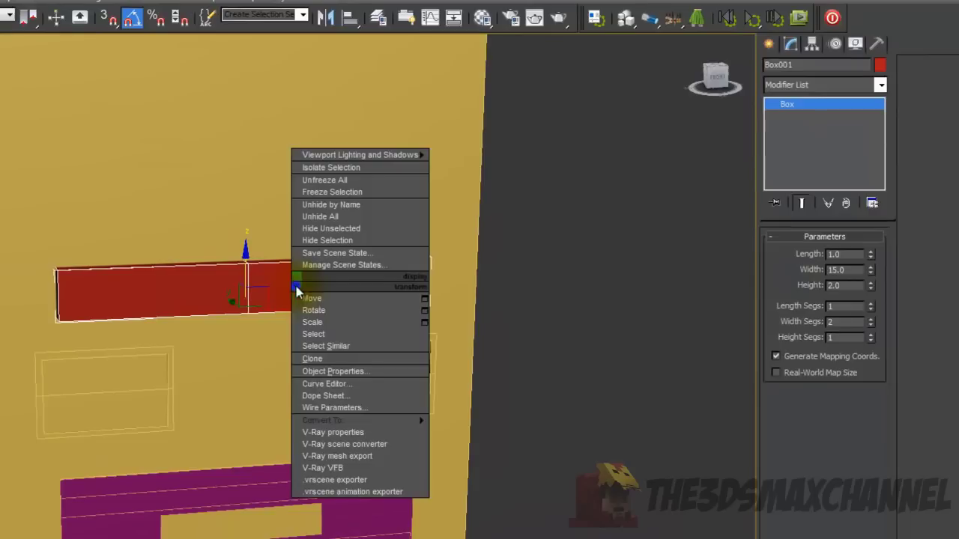
pyautogui.moveTo(527, 330)
pyautogui.click(457, 432)
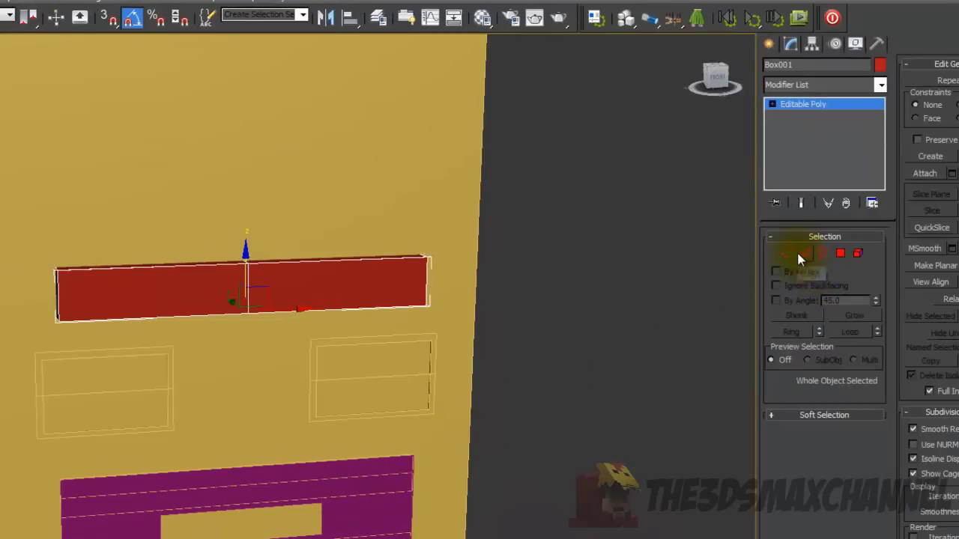
# Try to raise the eyebrow's middle vertices, undo the move and leave vertex editing.
pyautogui.click(786, 254)
pyautogui.moveTo(199, 217); pyautogui.dragTo(297, 382)
pyautogui.moveTo(250, 265); pyautogui.dragTo(247, 219)
pyautogui.keyDown('alt'); pyautogui.moveTo(274, 219); pyautogui.dragTo(372, 255, button='middle'); pyautogui.keyUp('alt')
pyautogui.hotkey('ctrl', 'z')
pyautogui.click(784, 256)
pyautogui.moveTo(351, 376); pyautogui.dragTo(341, 203, button='middle')
pyautogui.keyDown('alt'); pyautogui.moveTo(366, 253); pyautogui.dragTo(413, 345, button='middle'); pyautogui.keyUp('alt')
pyautogui.moveTo(403, 277); pyautogui.dragTo(360, 169, button='middle')
pyautogui.press('F4')
pyautogui.press('F4')
pyautogui.press('F3')
pyautogui.press('F3')
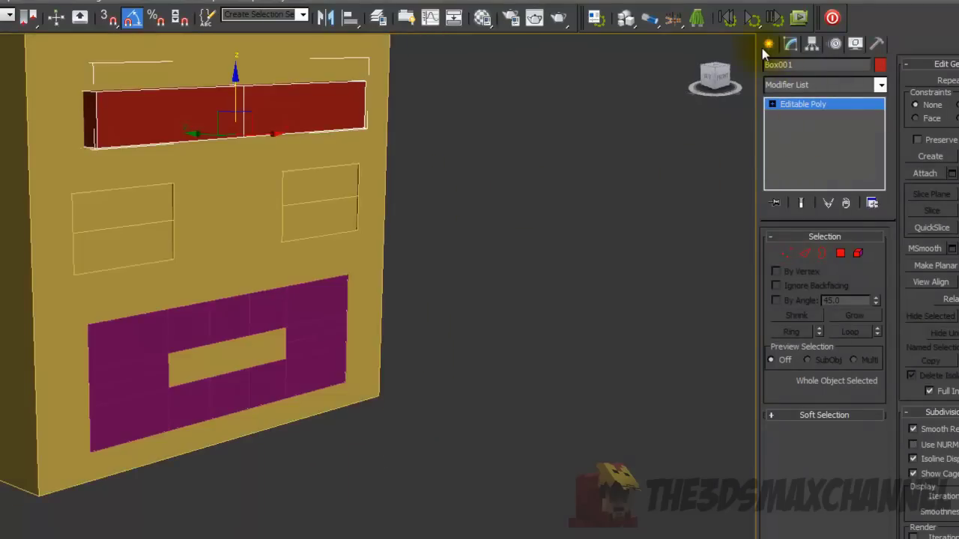
# Create a box below the head, about 2.46 long, 3.97 wide and 5.95 high.
pyautogui.click(767, 43)
pyautogui.keyDown('alt'); pyautogui.moveTo(494, 277); pyautogui.dragTo(387, 381, button='middle'); pyautogui.keyUp('alt')
pyautogui.click(795, 139)
pyautogui.moveTo(283, 478); pyautogui.dragTo(342, 471)
pyautogui.click(342, 407)
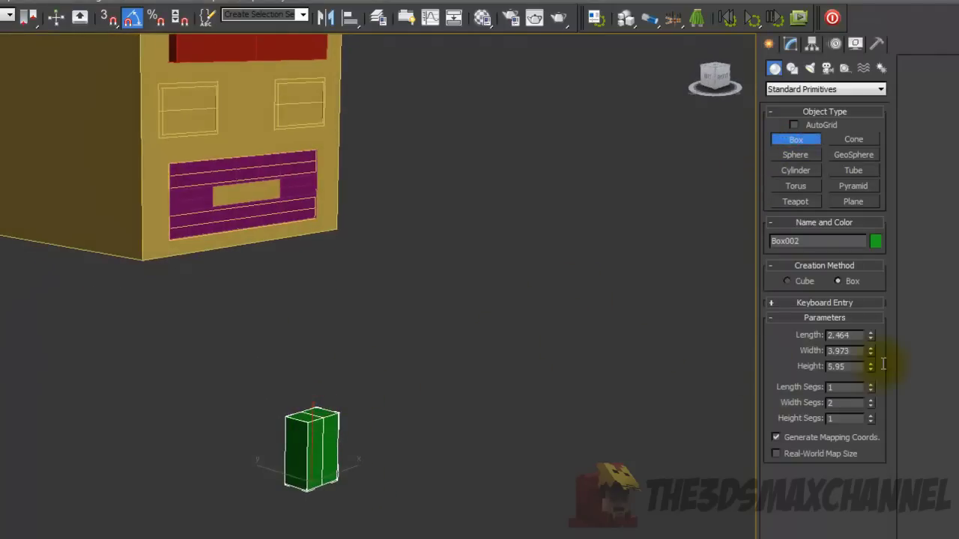
# Set the green box's dimensions to length 4, width 4 and height 10.
pyautogui.click(790, 43)
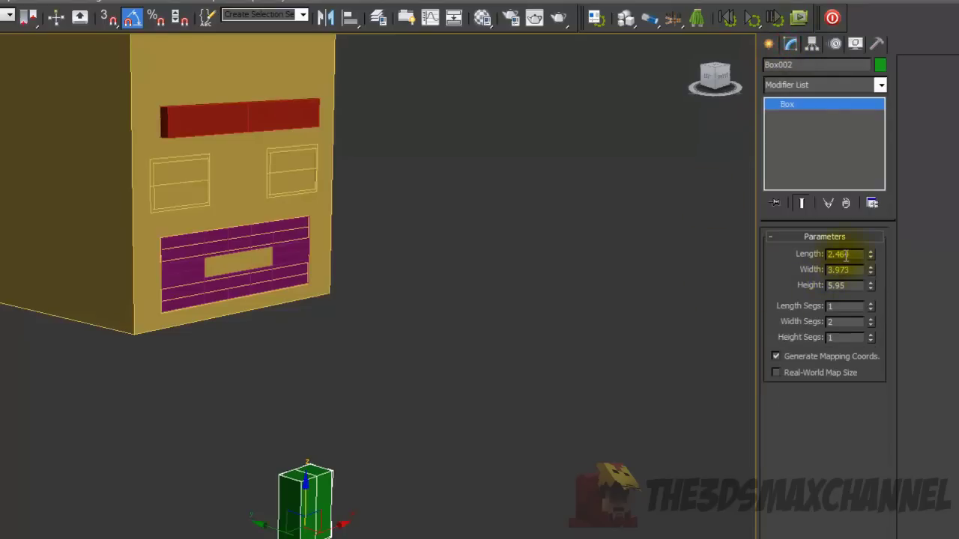
pyautogui.write('4.0')
pyautogui.press('Return')
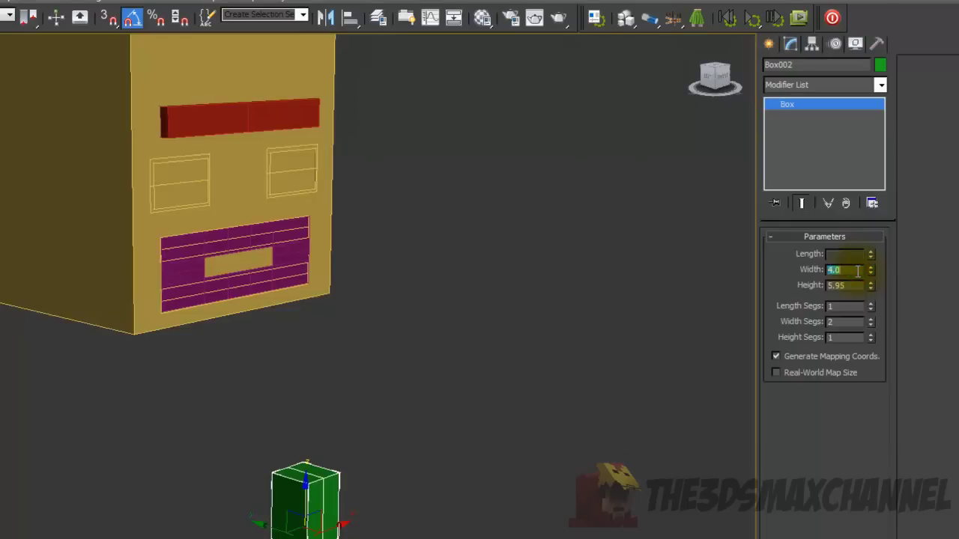
pyautogui.click(852, 283)
pyautogui.write('10')
pyautogui.press('Return')
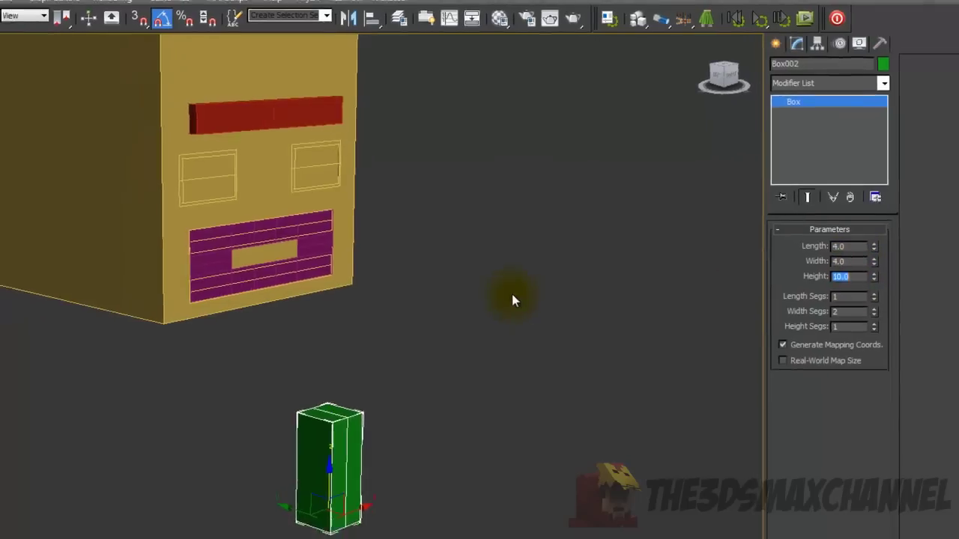
# Align the green box to the centre of the head and move it out in front of the face as a nose.
pyautogui.moveTo(493, 300); pyautogui.dragTo(501, 325, button='middle')
pyautogui.scroll(3, 470, 69)
pyautogui.scroll(-5, 460, 101)
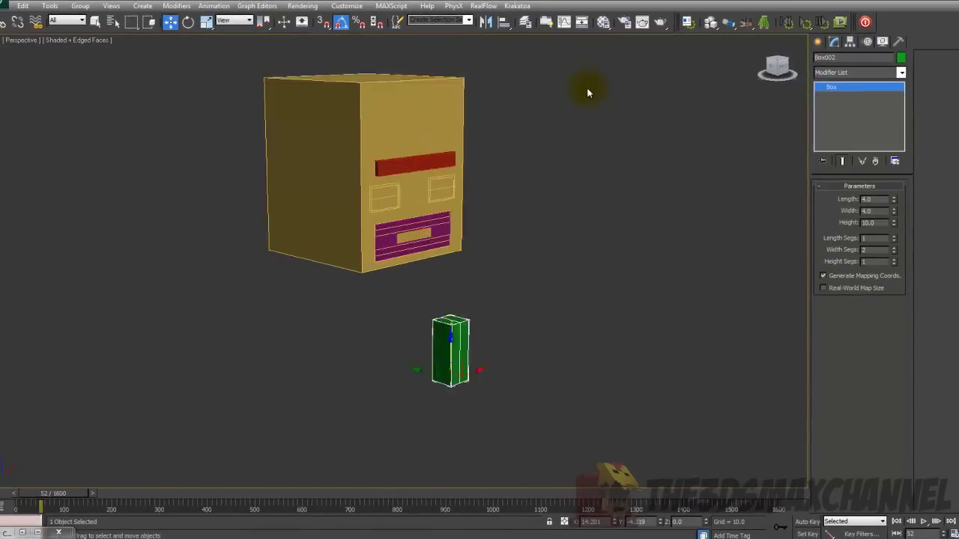
pyautogui.scroll(3, 588, 90)
pyautogui.click(501, 21)
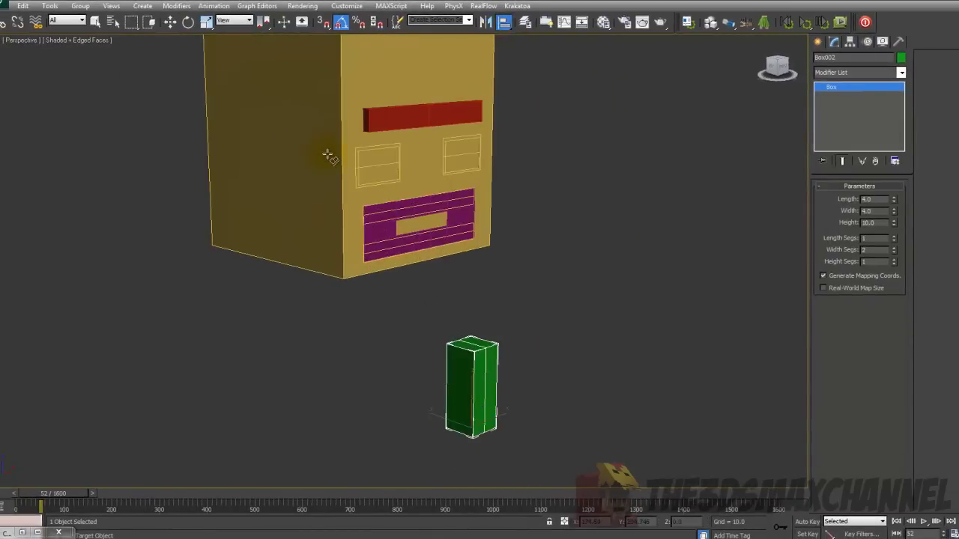
pyautogui.click(329, 157)
pyautogui.press('Return')
pyautogui.moveTo(320, 174); pyautogui.dragTo(405, 187)
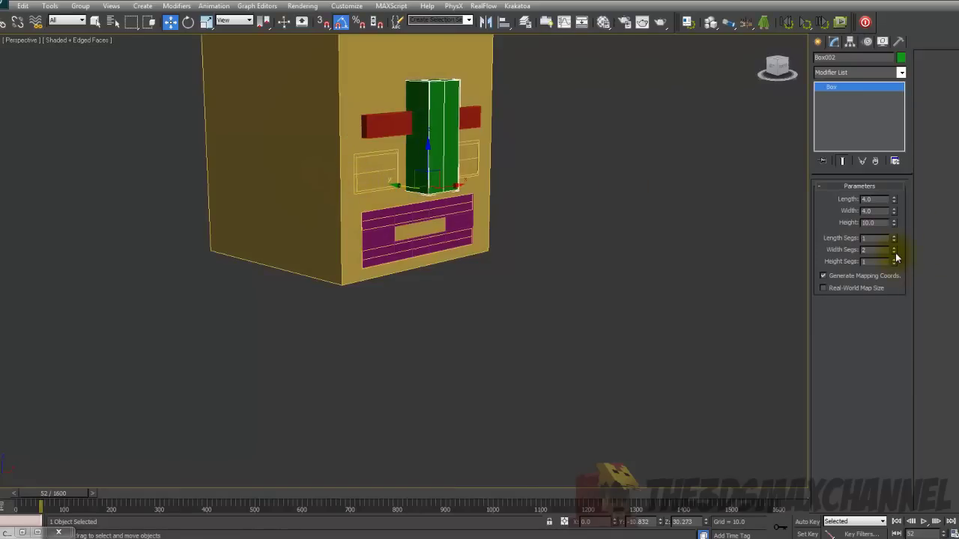
# Reduce the nose box to one width segment and rotate it 180 degrees about X in the front view.
pyautogui.press('f')
pyautogui.scroll(7, 552, 214)
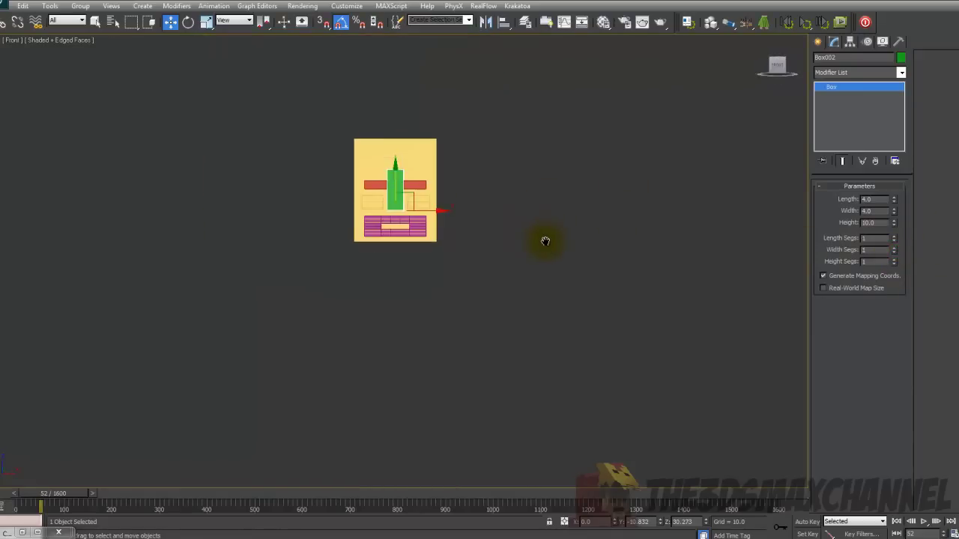
pyautogui.moveTo(481, 254); pyautogui.dragTo(442, 202, button='middle')
pyautogui.click(188, 22)
pyautogui.moveTo(397, 199); pyautogui.dragTo(392, 299)
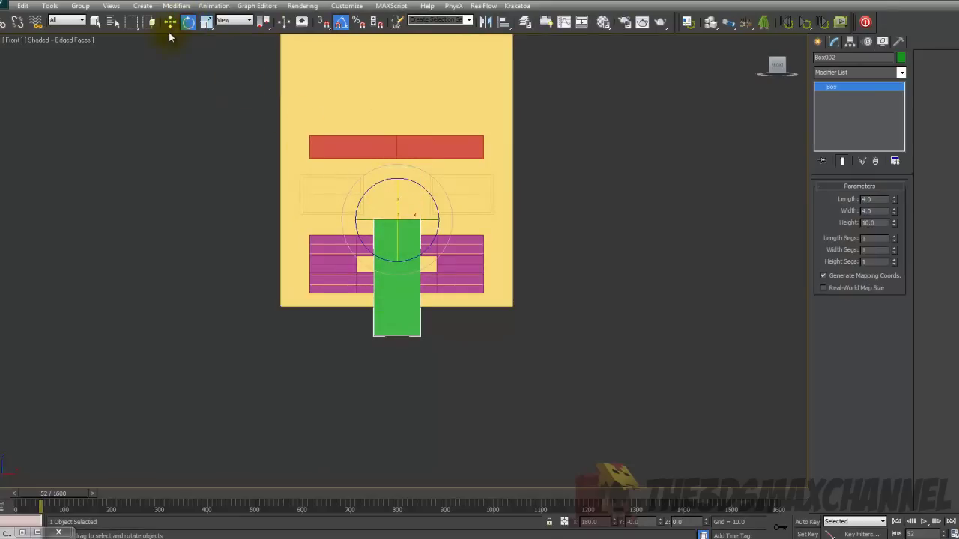
# Move the nose box slightly up so its top edge sits just above the bottom of the eyes.
pyautogui.scroll(5, 274, 101)
pyautogui.click(170, 22)
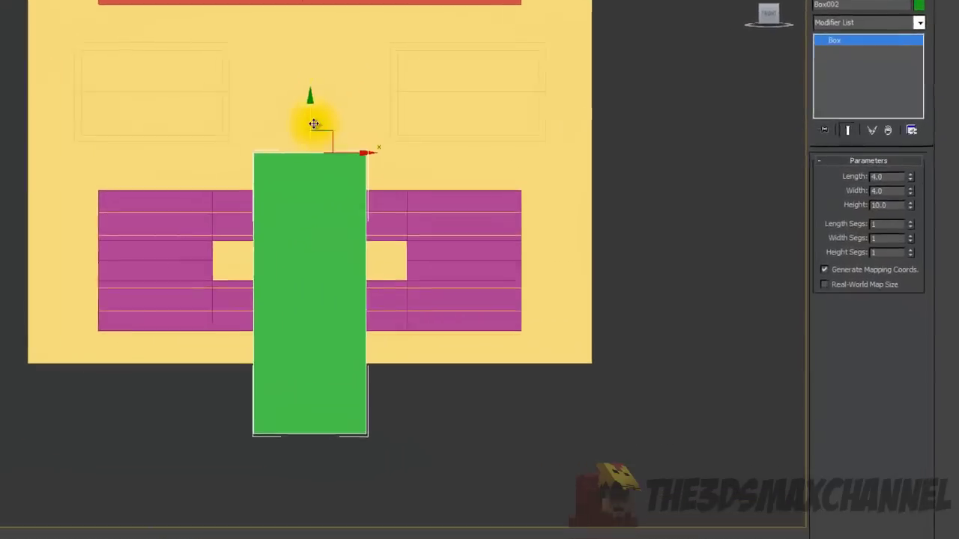
pyautogui.moveTo(399, 153); pyautogui.dragTo(399, 138)
pyautogui.moveTo(444, 161); pyautogui.dragTo(458, 184, button='middle')
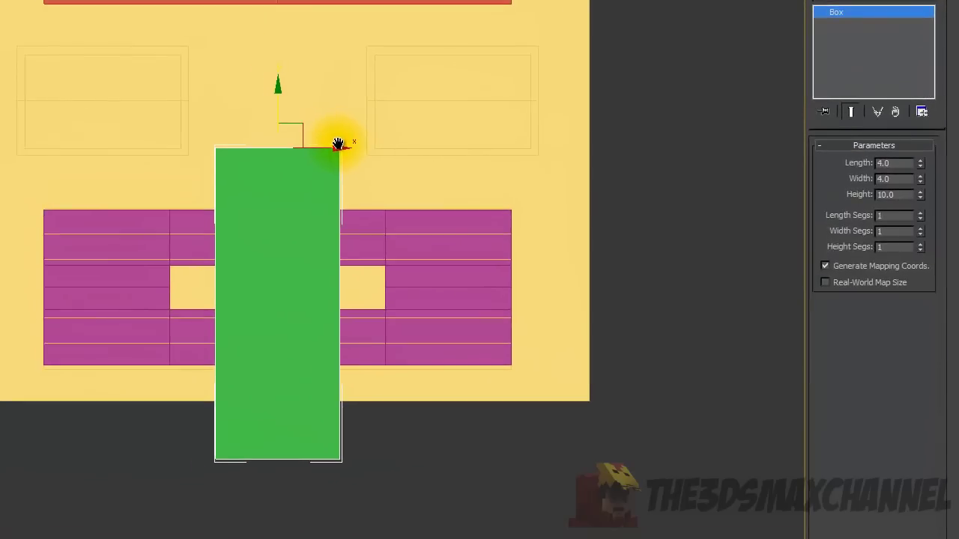
# Try to box-select the left eye's polygons on the head mesh in wireframe.
pyautogui.click(130, 97)
pyautogui.click(891, 163)
pyautogui.moveTo(433, 136); pyautogui.dragTo(505, 177, button='middle')
pyautogui.press('F3')
pyautogui.press('F3')
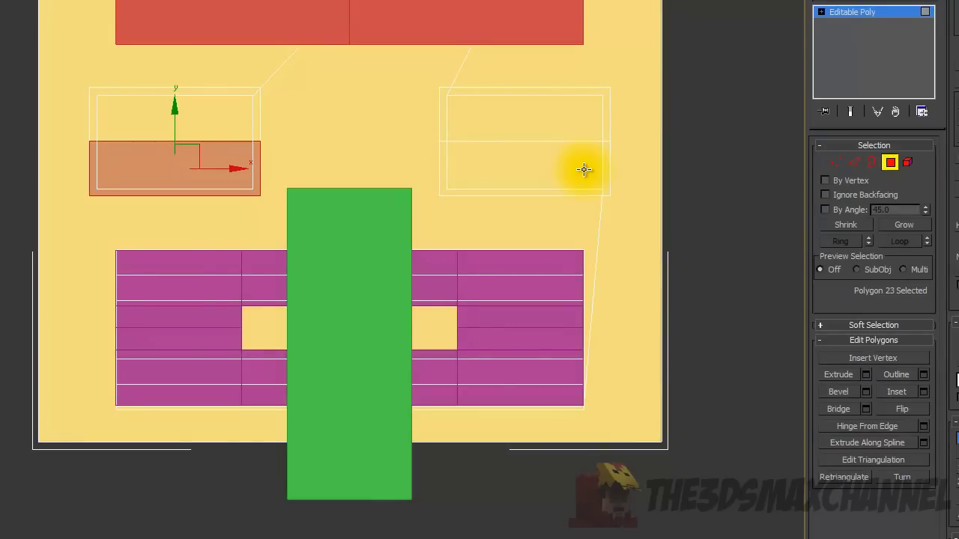
pyautogui.press('F3')
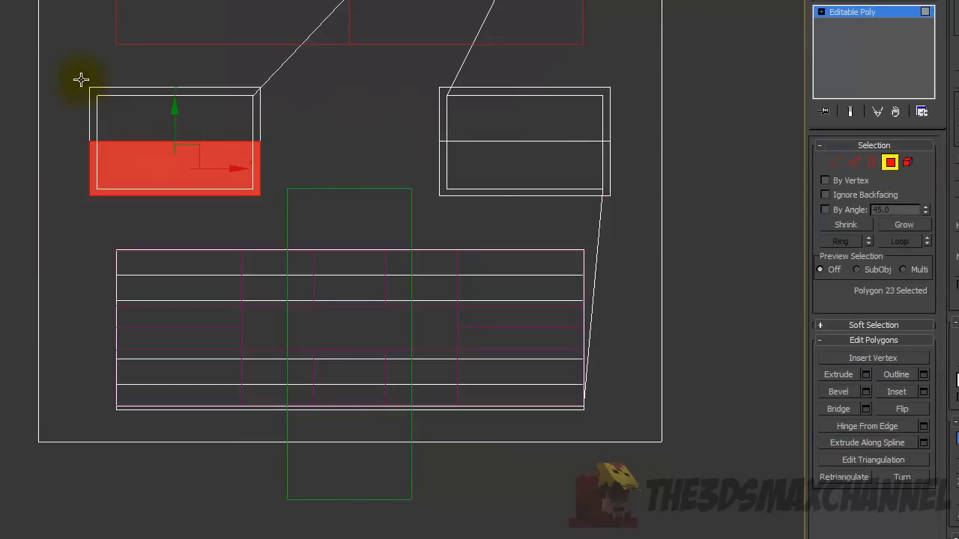
pyautogui.click(73, 77)
pyautogui.click(303, 176)
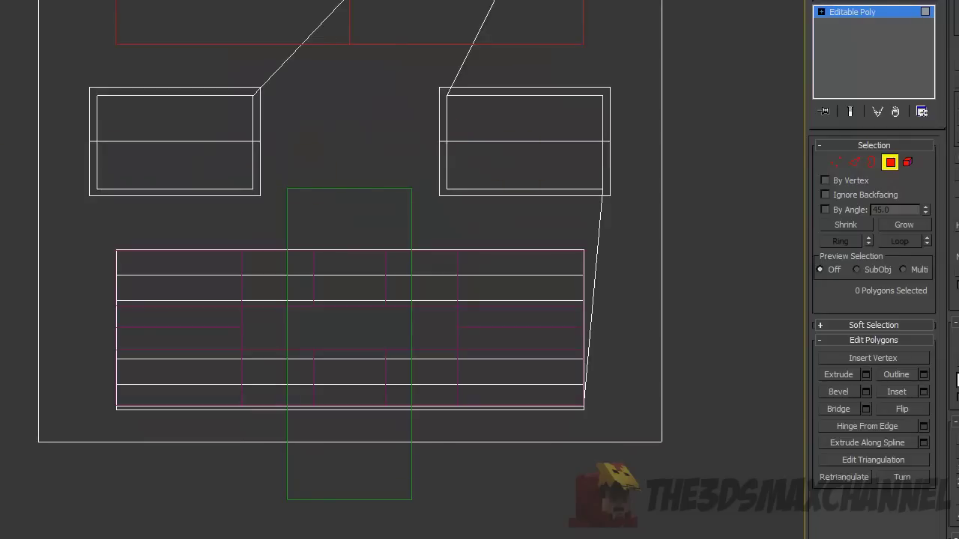
# Try shifting all of the left eye's vertices sideways in the front view, undoing each move.
pyautogui.click(835, 162)
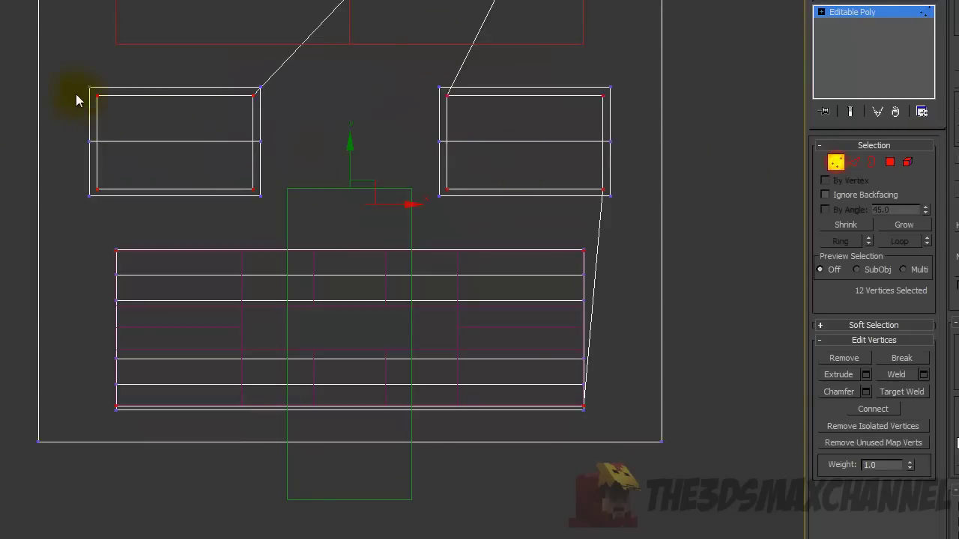
pyautogui.moveTo(208, 170); pyautogui.dragTo(282, 216)
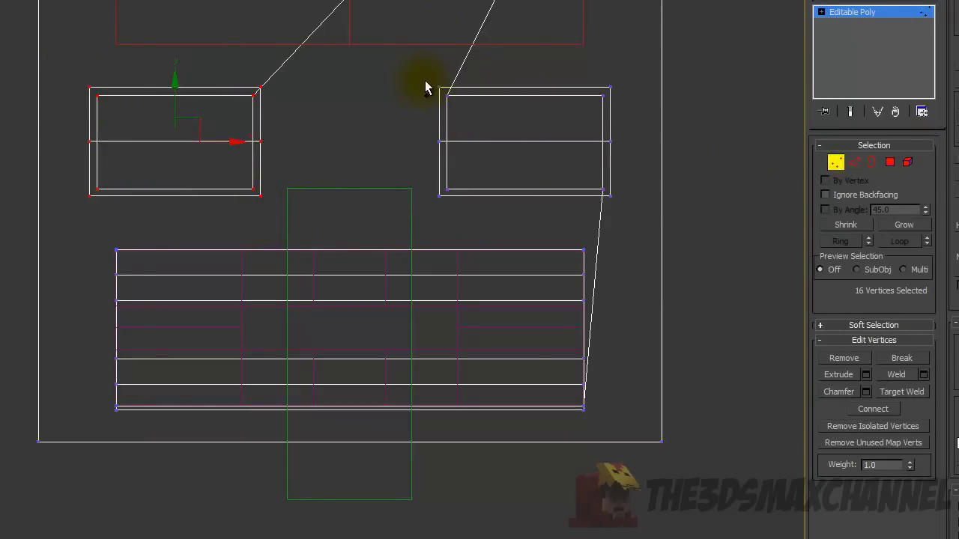
pyautogui.moveTo(227, 140); pyautogui.dragTo(242, 140)
pyautogui.hotkey('ctrl', 'z')
pyautogui.moveTo(72, 72); pyautogui.dragTo(277, 207)
pyautogui.moveTo(75, 69); pyautogui.dragTo(259, 196)
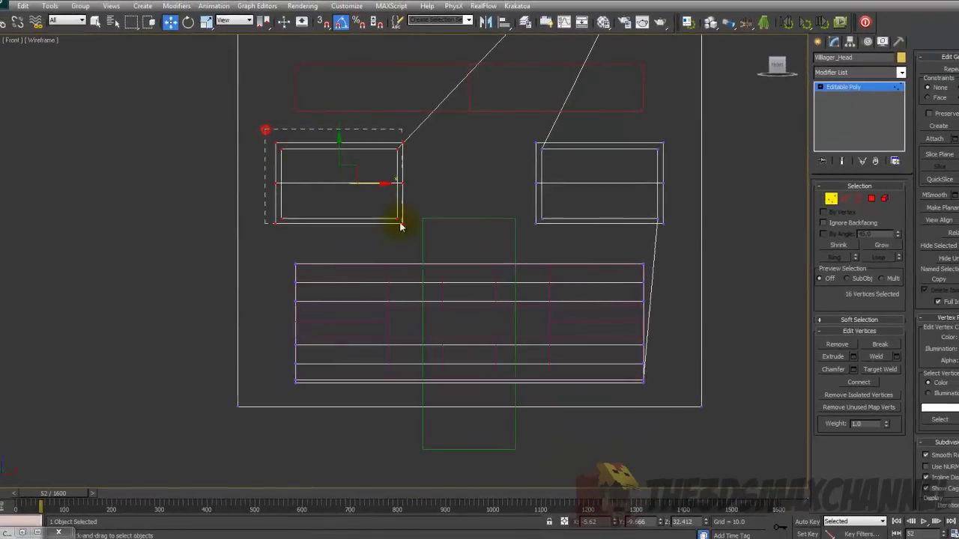
pyautogui.moveTo(371, 185); pyautogui.dragTo(635, 202)
pyautogui.hotkey('ctrl', 'z')
# Examine the head mesh's edges around the eyes and mouth from several angles, in both wireframe and shaded display.
pyautogui.keyDown('alt'); pyautogui.moveTo(565, 196); pyautogui.dragTo(604, 302, button='middle'); pyautogui.keyUp('alt')
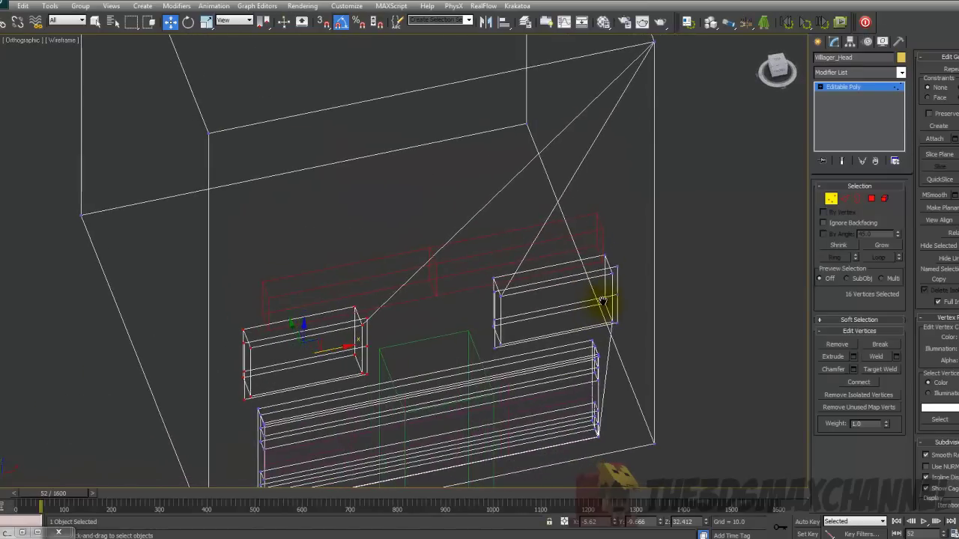
pyautogui.press('p')
pyautogui.scroll(-5, 589, 276)
pyautogui.keyDown('alt'); pyautogui.moveTo(585, 233); pyautogui.dragTo(494, 183, button='middle'); pyautogui.keyUp('alt')
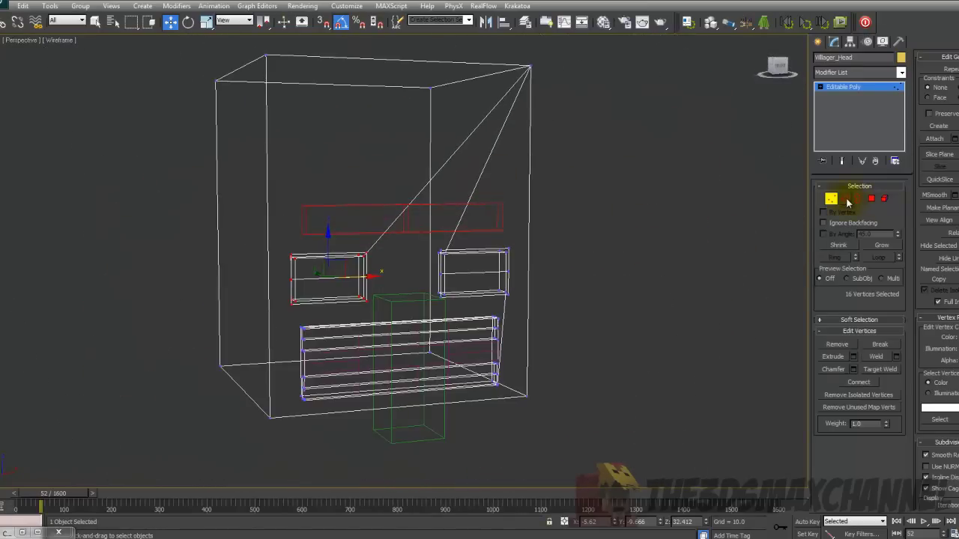
pyautogui.click(845, 199)
pyautogui.keyDown('alt'); pyautogui.moveTo(581, 188); pyautogui.dragTo(551, 194, button='middle'); pyautogui.keyUp('alt')
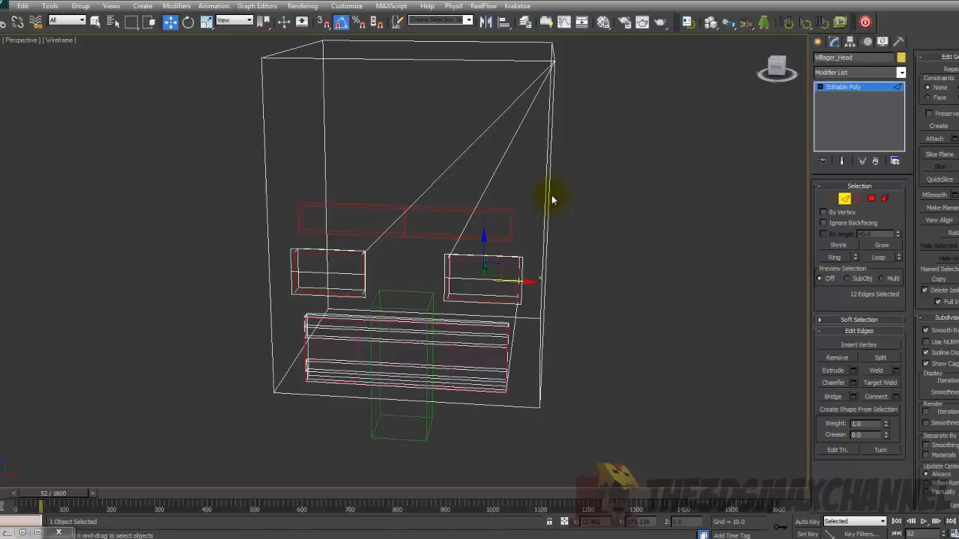
pyautogui.moveTo(411, 225); pyautogui.dragTo(460, 198, button='middle')
pyautogui.scroll(5, 460, 198)
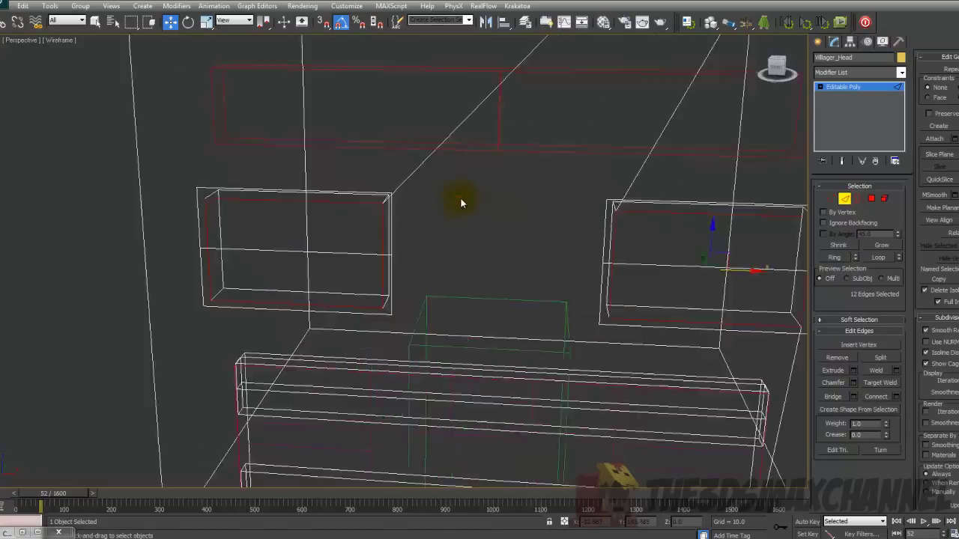
pyautogui.scroll(-5, 419, 194)
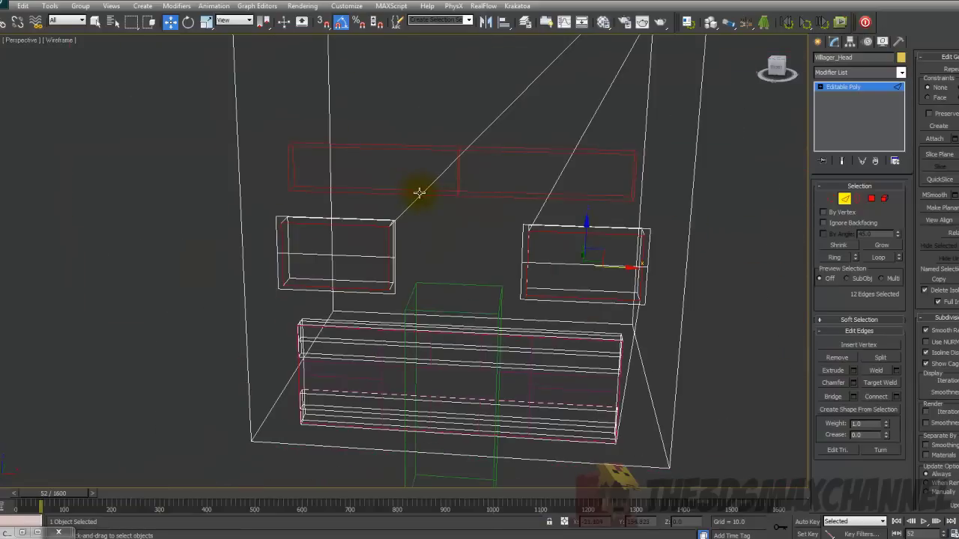
pyautogui.moveTo(400, 198)
pyautogui.mouseDown(button='middle')
pyautogui.moveTo(424, 202)
pyautogui.moveTo(416, 211)
pyautogui.mouseUp(button='middle')
pyautogui.press('F3')
pyautogui.press('F4')
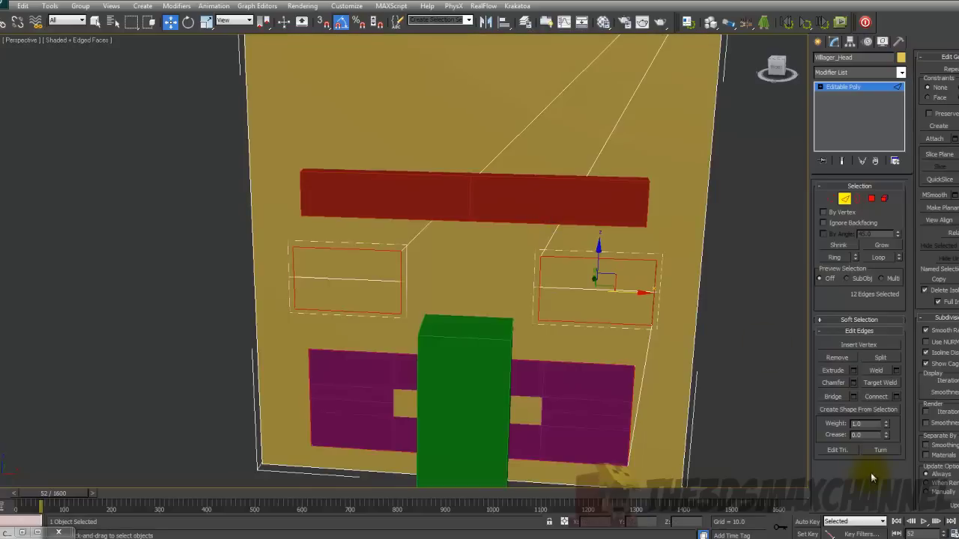
pyautogui.scroll(-3, 639, 377)
pyautogui.click(848, 203)
pyautogui.keyDown('alt'); pyautogui.moveTo(588, 234); pyautogui.dragTo(526, 149, button='middle'); pyautogui.keyUp('alt')
pyautogui.press('F4')
pyautogui.press('F4')
pyautogui.scroll(3, 525, 149)
# Select the green nose box and adjust its depth along Y so its back sits against the face.
pyautogui.click(426, 200)
pyautogui.keyDown('alt'); pyautogui.moveTo(426, 201); pyautogui.dragTo(466, 184, button='middle'); pyautogui.keyUp('alt')
pyautogui.moveTo(386, 162); pyautogui.dragTo(412, 164)
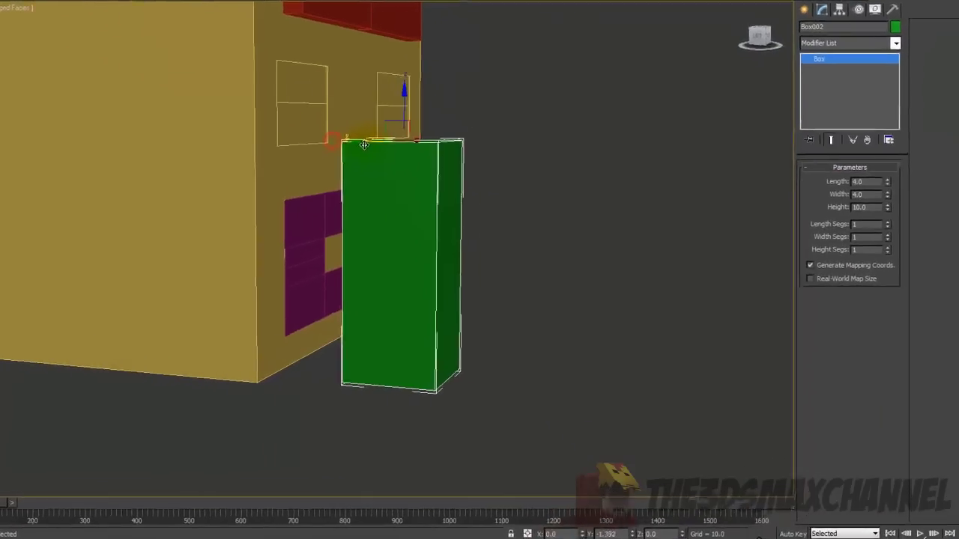
pyautogui.keyDown('alt'); pyautogui.moveTo(412, 165); pyautogui.dragTo(368, 172, button='middle'); pyautogui.keyUp('alt')
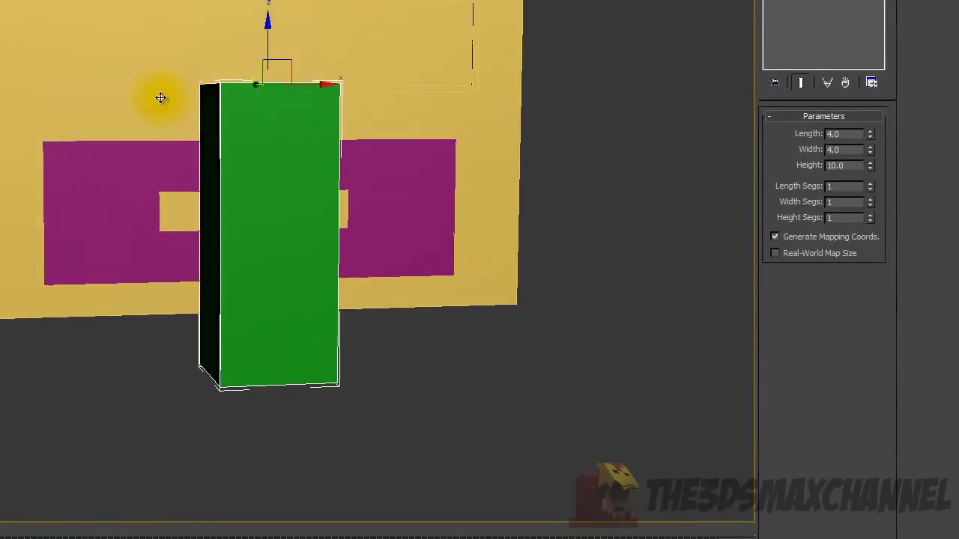
# Move only the nose box's pivot along its depth to the top back edge, where the box meets the face.
pyautogui.keyDown('alt'); pyautogui.moveTo(160, 97); pyautogui.dragTo(205, 182, button='middle'); pyautogui.keyUp('alt')
pyautogui.click(812, 1)
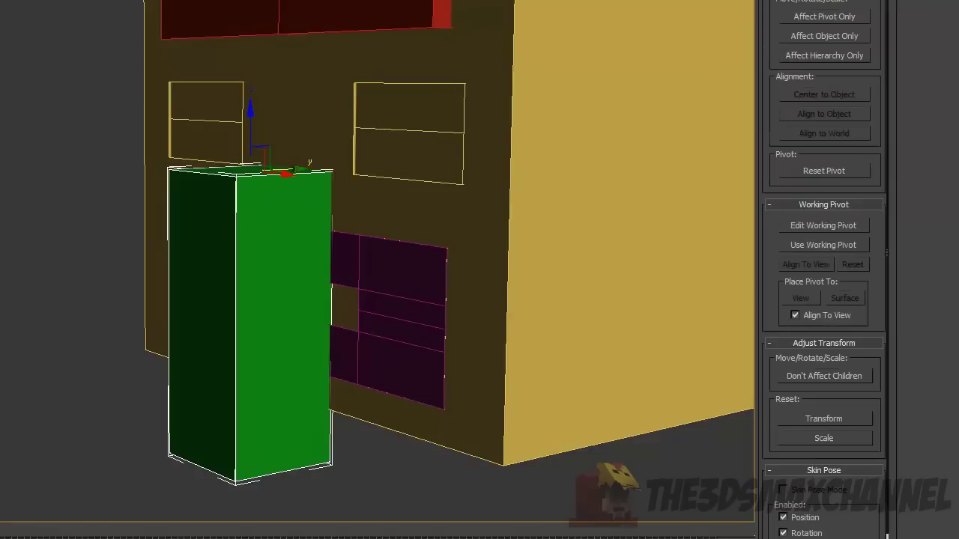
pyautogui.keyDown('alt'); pyautogui.moveTo(643, 28); pyautogui.dragTo(589, 68, button='middle'); pyautogui.keyUp('alt')
pyautogui.keyDown('alt'); pyautogui.moveTo(492, 72); pyautogui.dragTo(487, 54, button='middle'); pyautogui.keyUp('alt')
pyautogui.press('f')
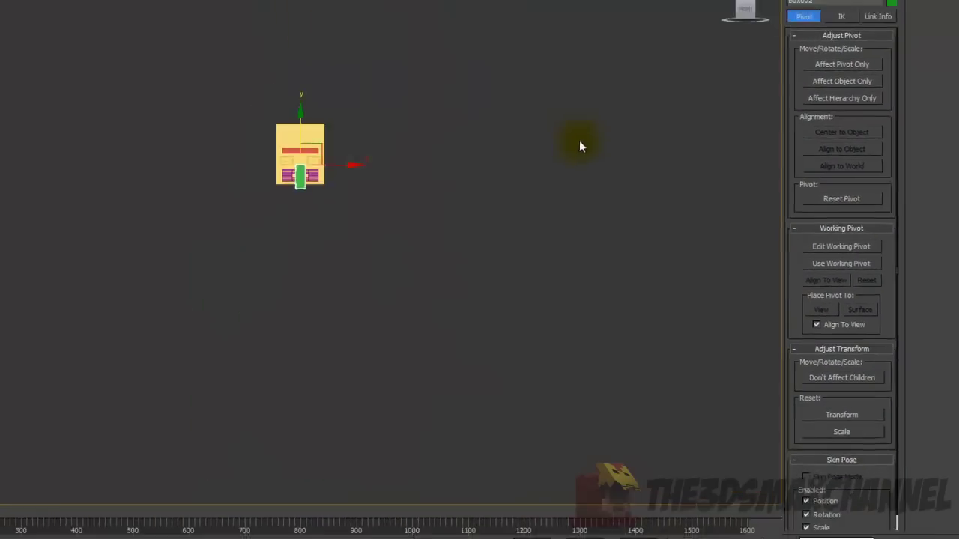
pyautogui.scroll(2, 537, 154)
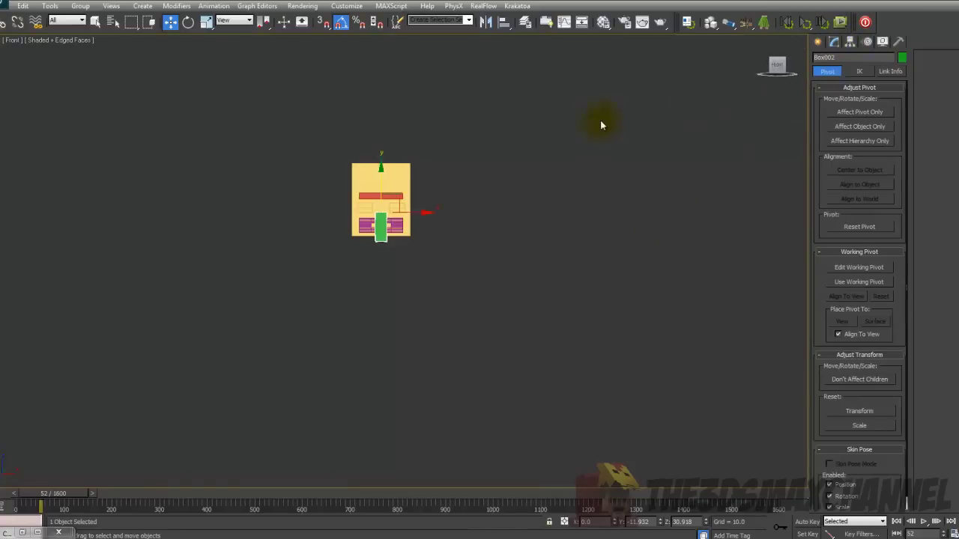
pyautogui.scroll(3, 584, 154)
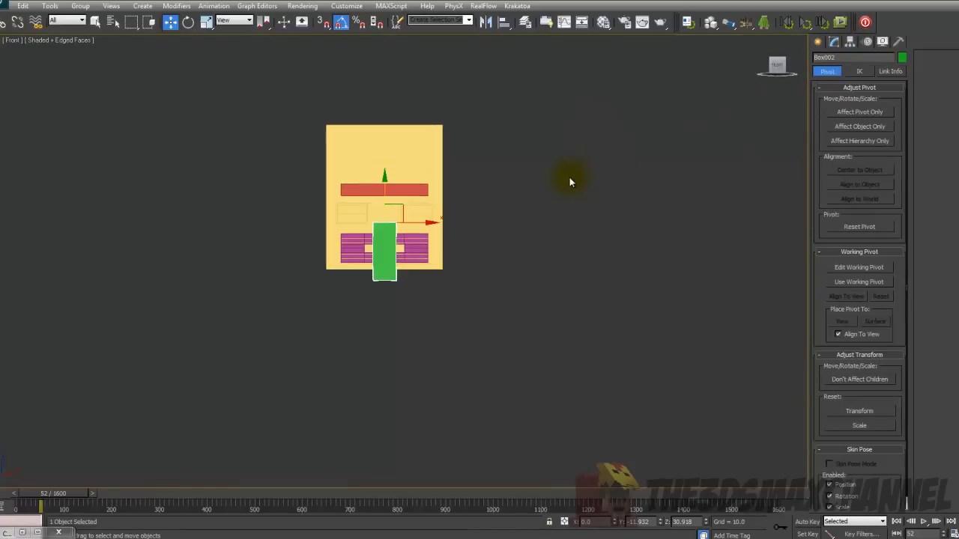
pyautogui.press('l')
pyautogui.moveTo(579, 164); pyautogui.dragTo(561, 268, button='middle')
pyautogui.scroll(3, 562, 266)
pyautogui.moveTo(612, 161); pyautogui.dragTo(543, 306, button='middle')
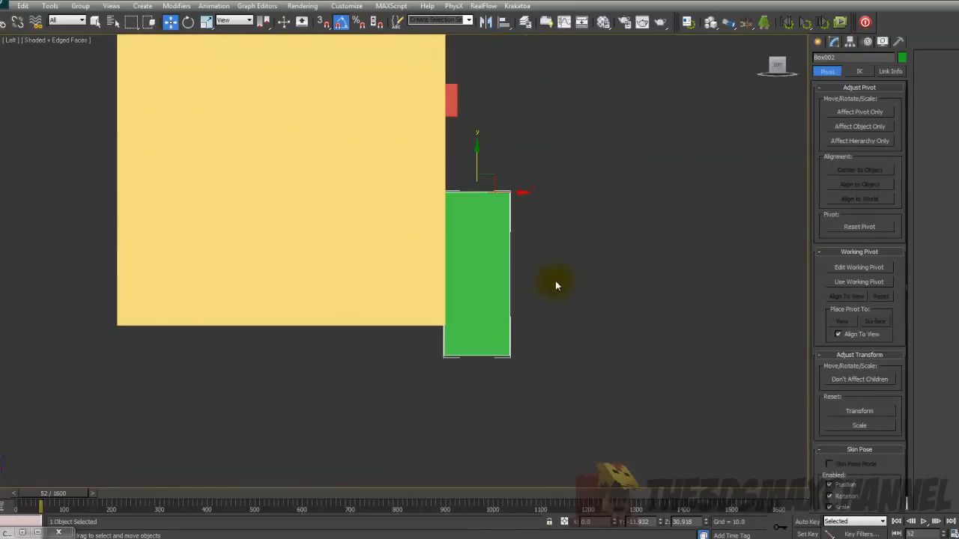
pyautogui.moveTo(579, 181); pyautogui.dragTo(530, 260, button='middle')
pyautogui.scroll(1, 529, 261)
pyautogui.scroll(1, 530, 264)
pyautogui.moveTo(543, 313); pyautogui.dragTo(536, 290, button='middle')
pyautogui.scroll(-1, 724, 149)
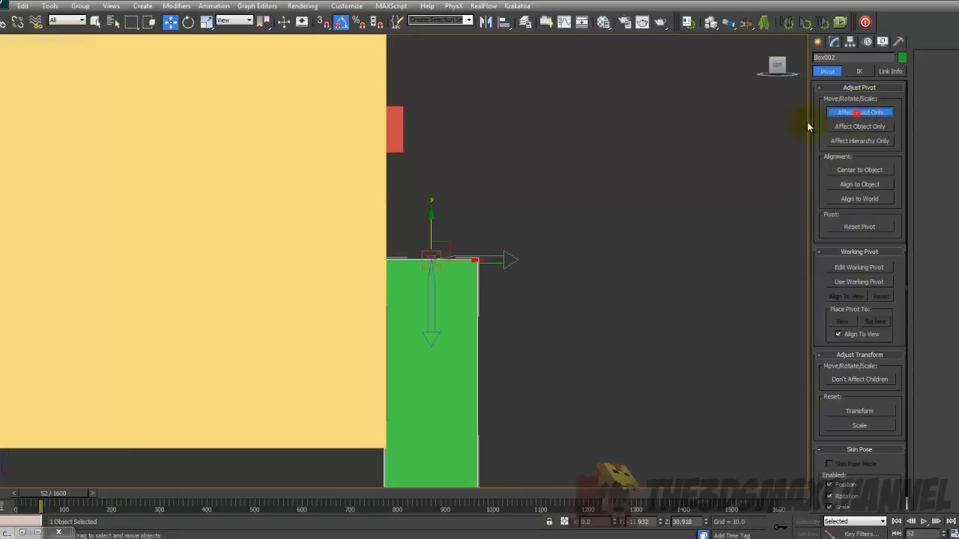
pyautogui.scroll(2, 588, 185)
pyautogui.press('F3')
pyautogui.moveTo(565, 238); pyautogui.dragTo(576, 235, button='middle')
pyautogui.press('F3')
pyautogui.press('F3')
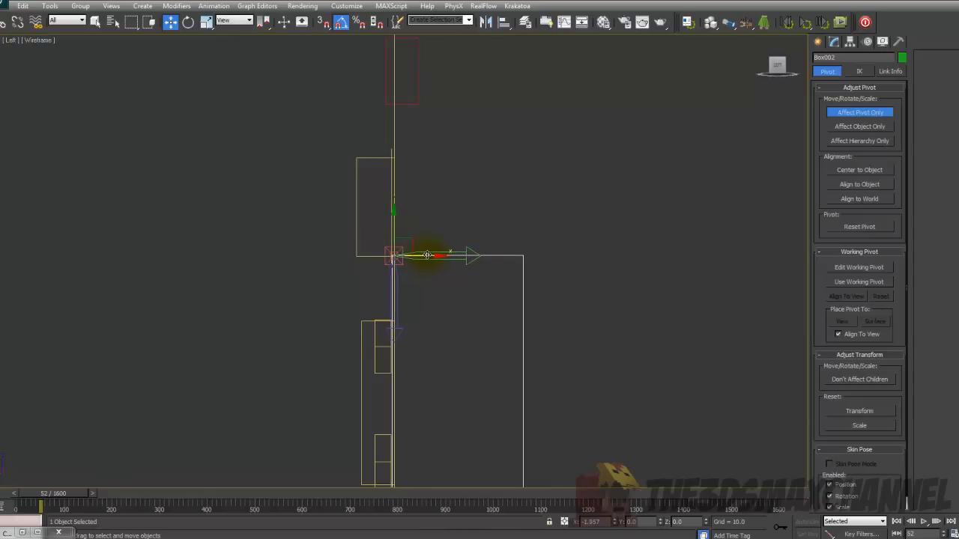
pyautogui.click(873, 116)
# Try rotating the nose box about its adjusted pivot in the perspective view.
pyautogui.press('p')
pyautogui.keyDown('alt'); pyautogui.moveTo(621, 170); pyautogui.dragTo(487, 195, button='middle'); pyautogui.keyUp('alt')
pyautogui.press('F3')
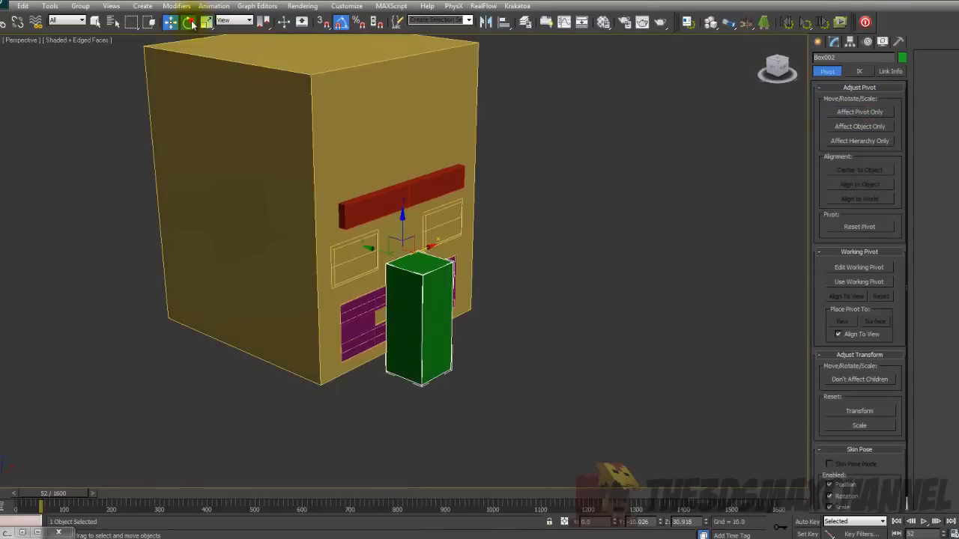
pyautogui.moveTo(426, 243); pyautogui.dragTo(414, 225)
pyautogui.keyDown('alt'); pyautogui.moveTo(436, 221); pyautogui.dragTo(546, 252, button='middle'); pyautogui.keyUp('alt')
pyautogui.moveTo(546, 253); pyautogui.dragTo(520, 242)
pyautogui.keyDown('alt'); pyautogui.moveTo(520, 242); pyautogui.dragTo(430, 211, button='middle'); pyautogui.keyUp('alt')
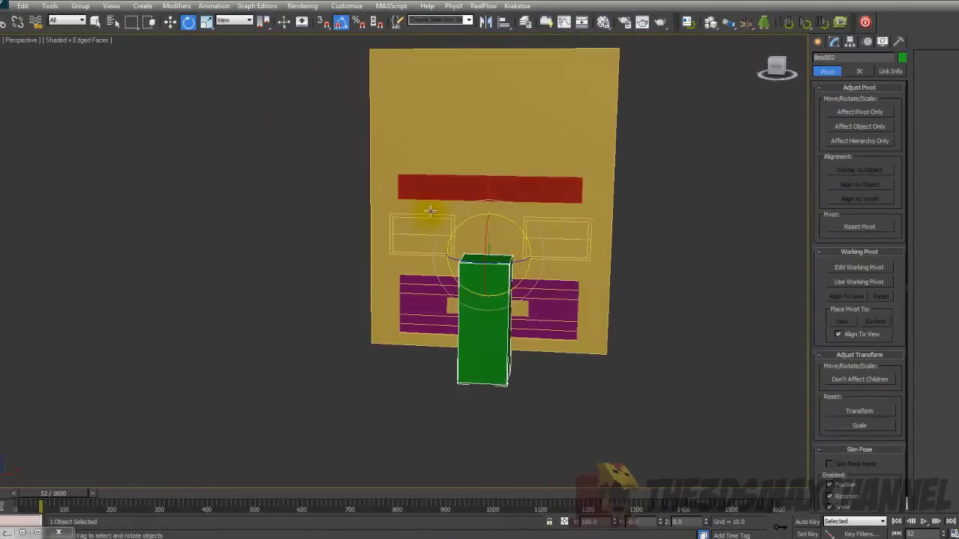
# Select all four objects of the head together and look over the assembled model.
pyautogui.click(782, 67)
pyautogui.click(833, 43)
pyautogui.keyDown('alt'); pyautogui.moveTo(641, 204); pyautogui.dragTo(611, 288, button='middle'); pyautogui.keyUp('alt')
pyautogui.scroll(-3, 596, 278)
pyautogui.scroll(-4, 607, 286)
pyautogui.moveTo(227, 108); pyautogui.dragTo(524, 347)
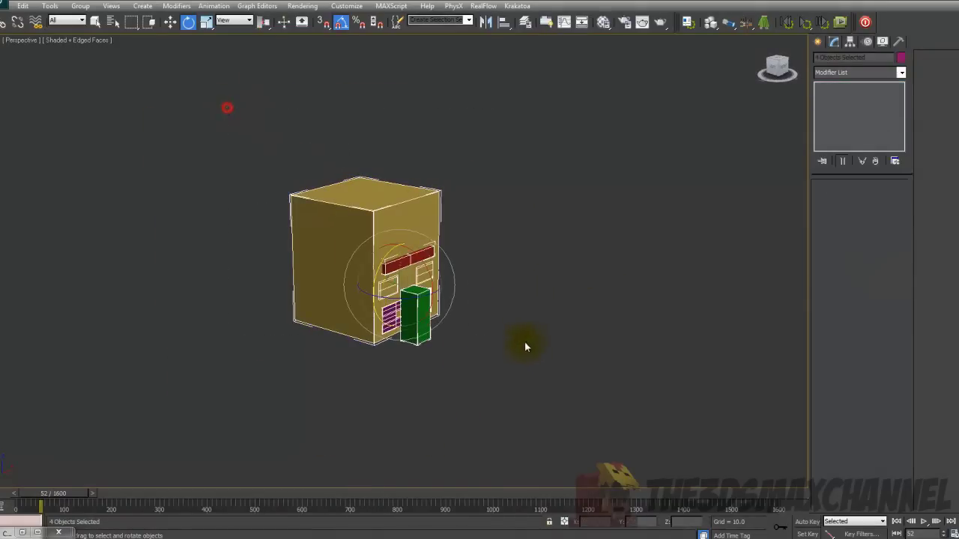
pyautogui.scroll(5, 547, 315)
pyautogui.scroll(-7, 515, 332)
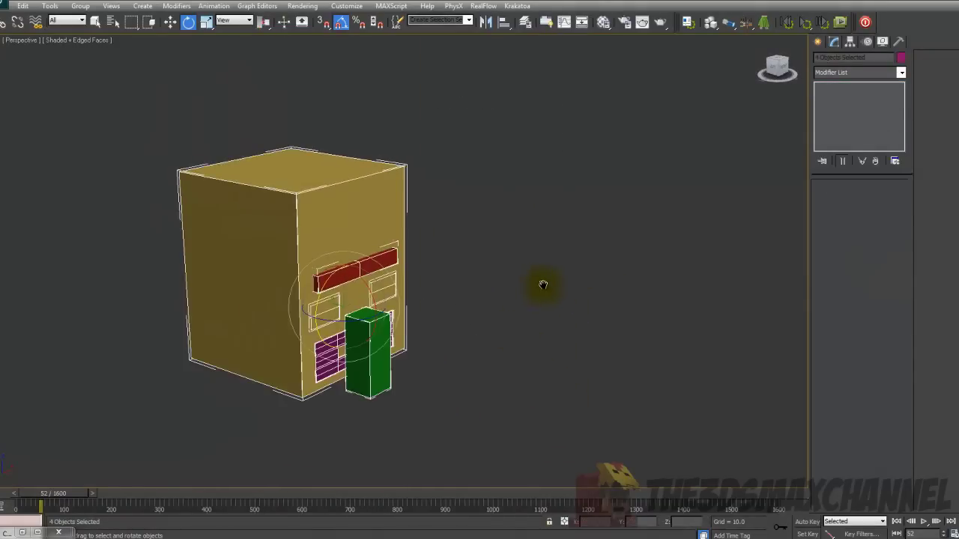
pyautogui.moveTo(228, 108); pyautogui.dragTo(562, 388)
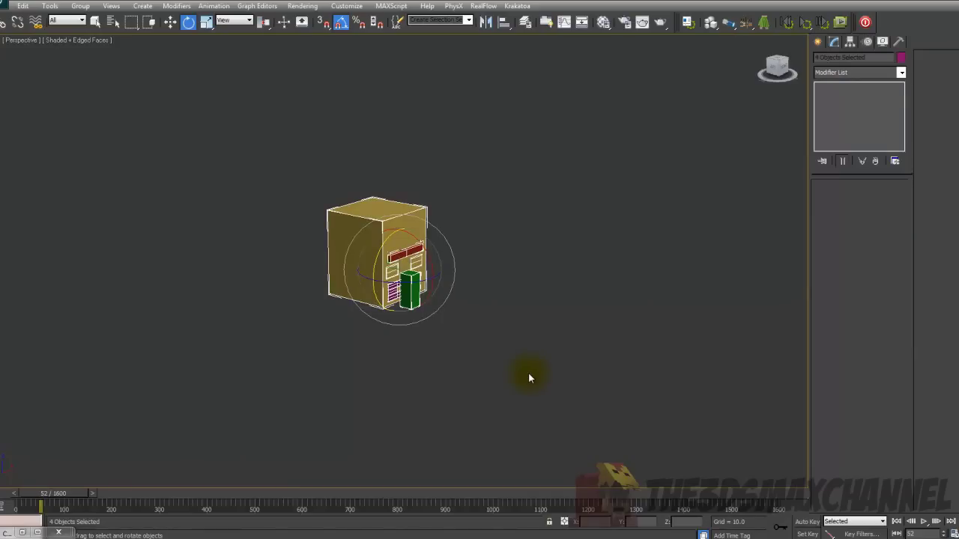
pyautogui.scroll(4, 524, 367)
pyautogui.moveTo(106, 98); pyautogui.dragTo(200, 160)
pyautogui.keyDown('alt'); pyautogui.moveTo(521, 451); pyautogui.dragTo(430, 355, button='middle'); pyautogui.keyUp('alt')
pyautogui.scroll(3, 465, 292)
# Select the red eyebrow box, toggle its vertex level on and off, and examine the face without edged faces.
pyautogui.click(398, 215)
pyautogui.moveTo(501, 255); pyautogui.dragTo(445, 293, button='middle')
pyautogui.scroll(6, 445, 293)
pyautogui.scroll(-4, 449, 291)
pyautogui.moveTo(622, 205); pyautogui.dragTo(605, 188, button='middle')
pyautogui.scroll(3, 659, 192)
pyautogui.scroll(-5, 644, 180)
pyautogui.scroll(4, 560, 182)
pyautogui.click(829, 199)
pyautogui.click(830, 199)
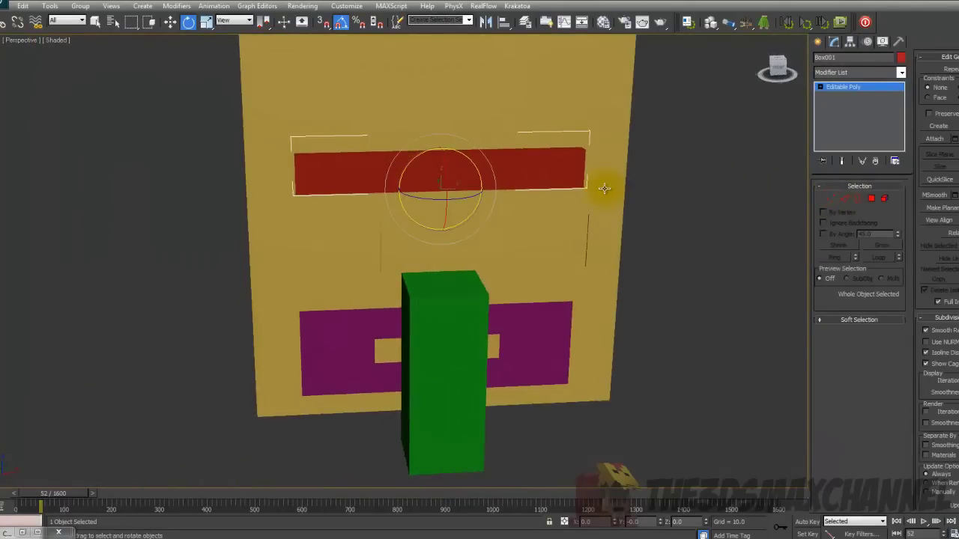
pyautogui.scroll(-5, 604, 188)
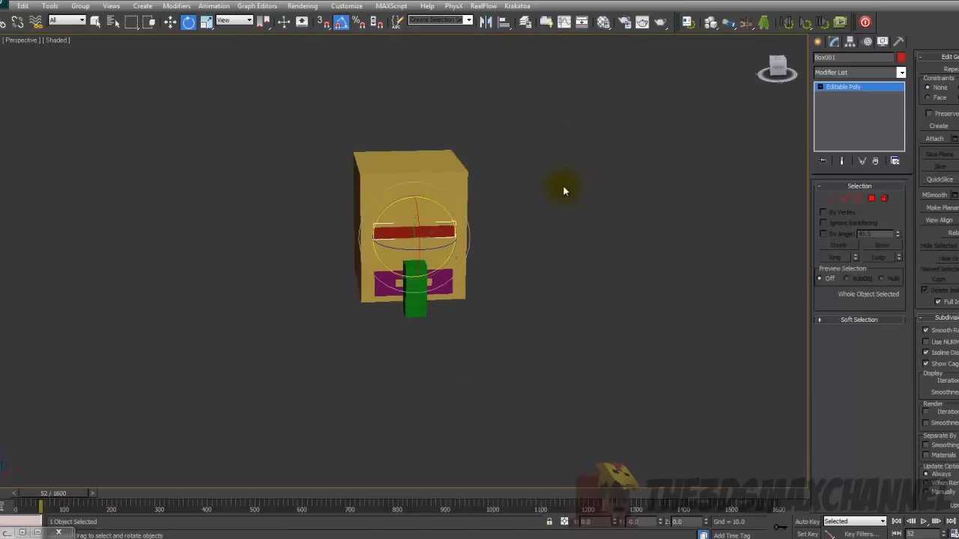
pyautogui.scroll(5, 558, 188)
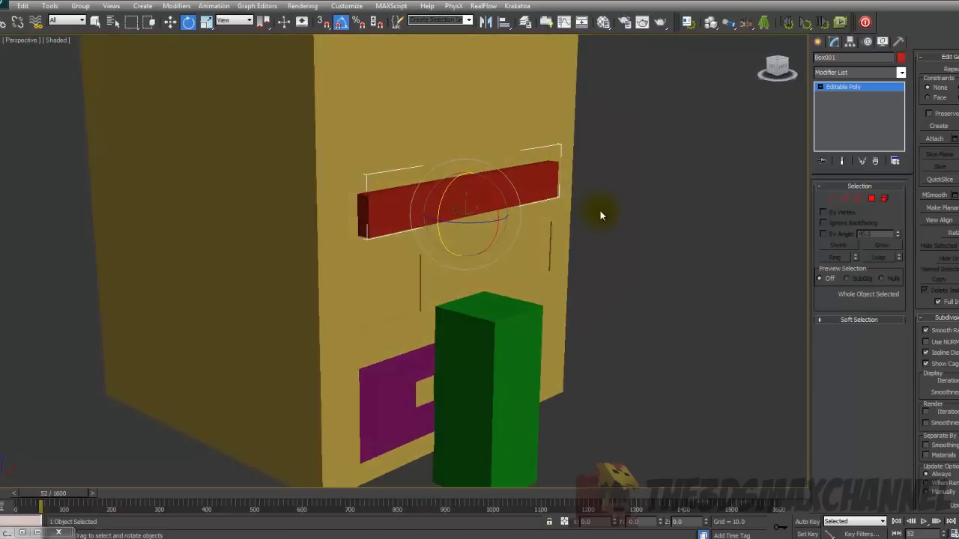